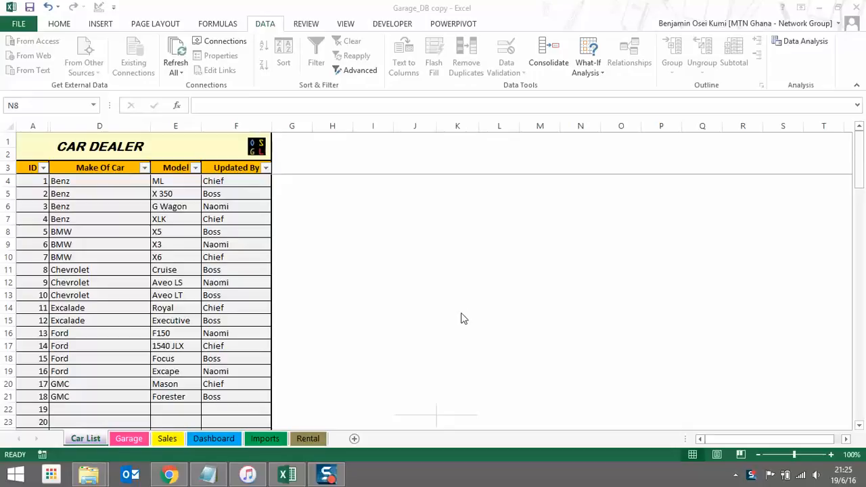
Check the first car's Updated By choices on Car List, keeping Chief
{"action": "left_click", "coordinate": [95, 442]}
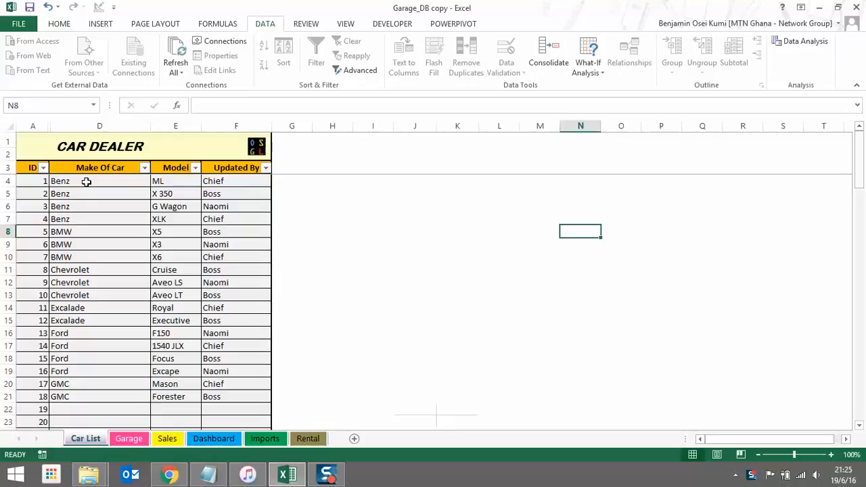
{"action": "left_click", "coordinate": [243, 181]}
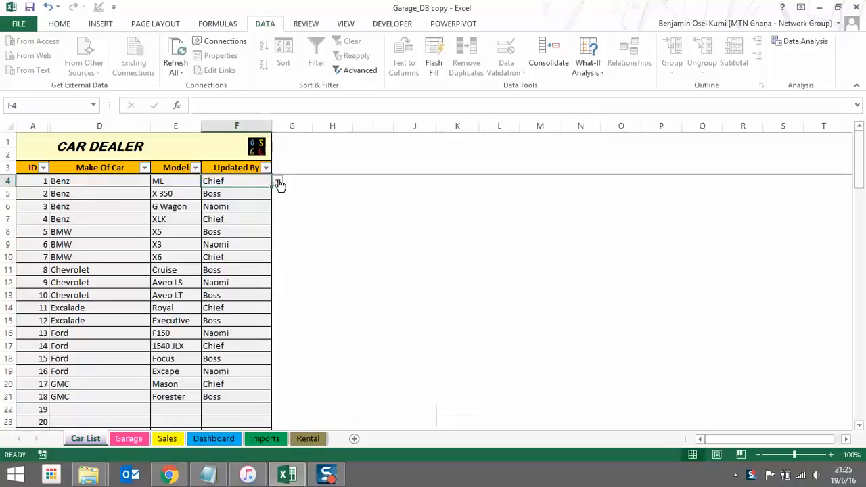
{"action": "left_click", "coordinate": [277, 182]}
{"action": "left_click", "coordinate": [184, 180]}
{"action": "left_click", "coordinate": [184, 181]}
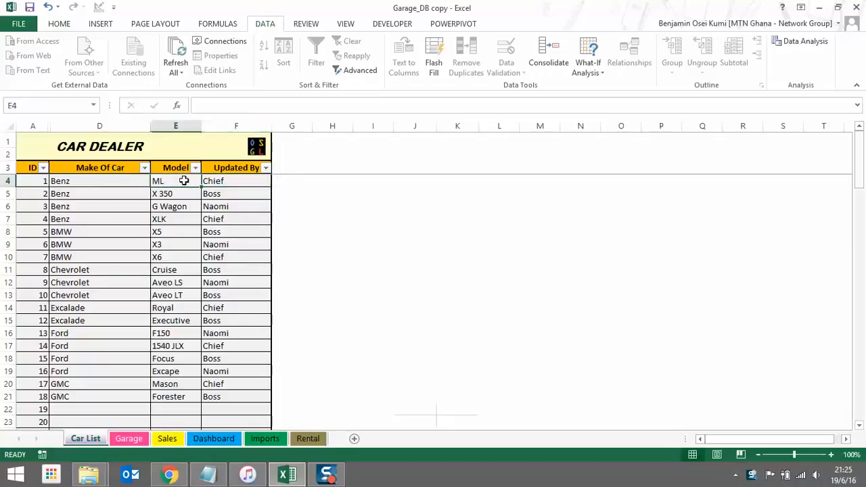
Go to the Garage sheet's Stock Of Cars table
{"action": "left_click", "coordinate": [130, 440]}
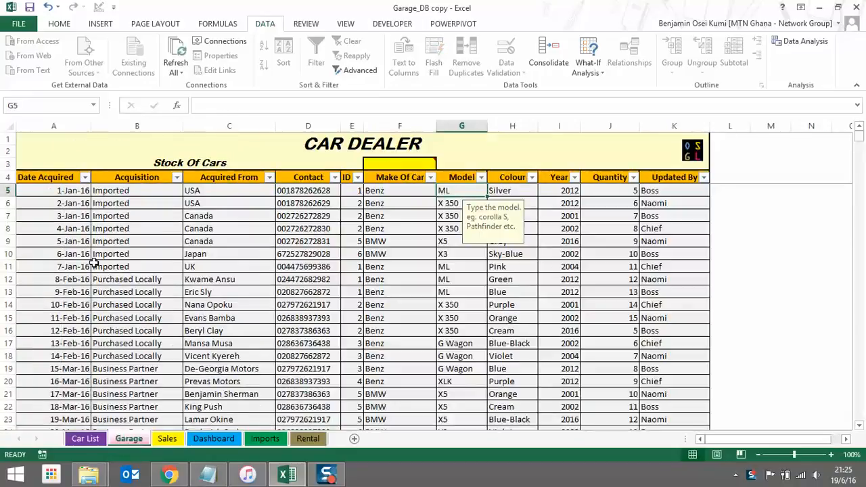
{"action": "left_click", "coordinate": [84, 443]}
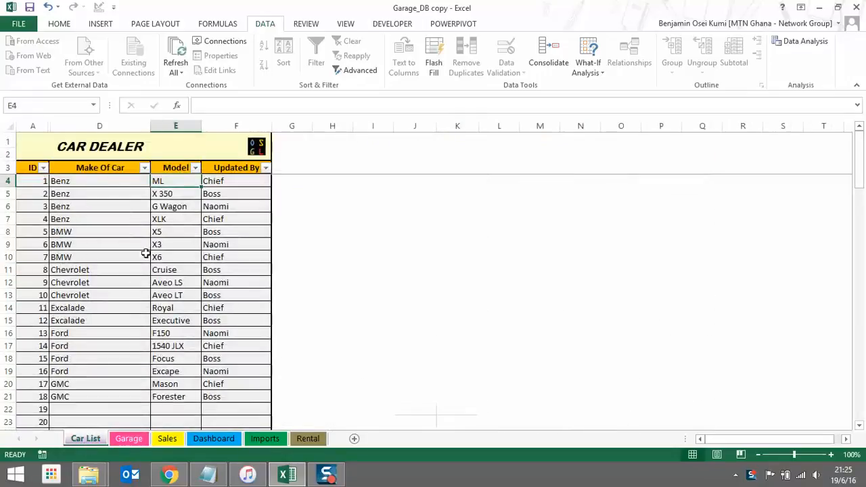
{"action": "left_click", "coordinate": [132, 440]}
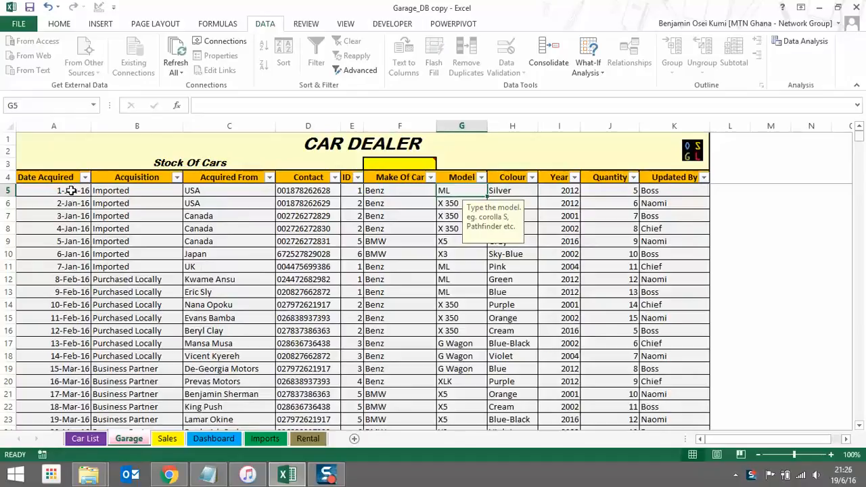
Check the Garage Acquisition choices (keeping Imported), the row 12 source and row 6 contact, then go to Car List
{"action": "left_click", "coordinate": [149, 192]}
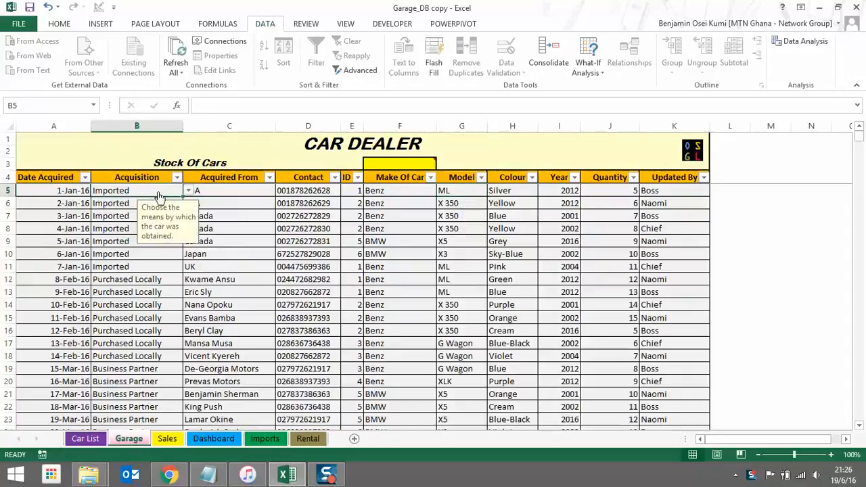
{"action": "left_click", "coordinate": [188, 192]}
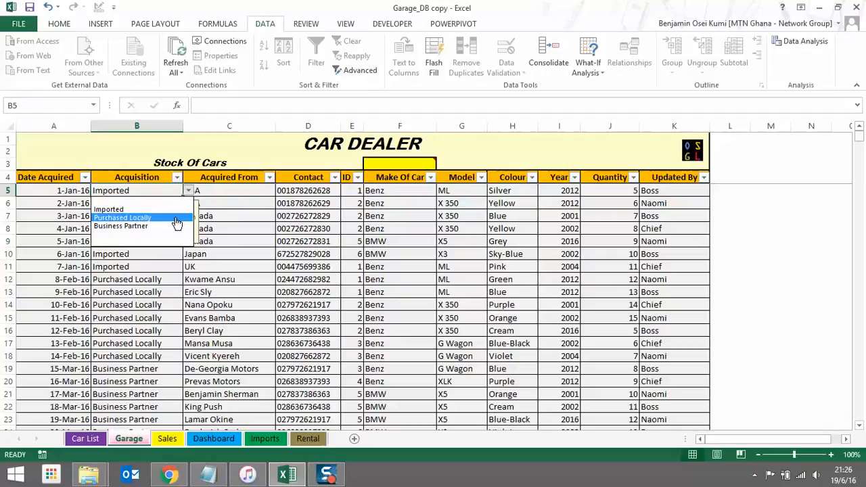
{"action": "left_click", "coordinate": [238, 190]}
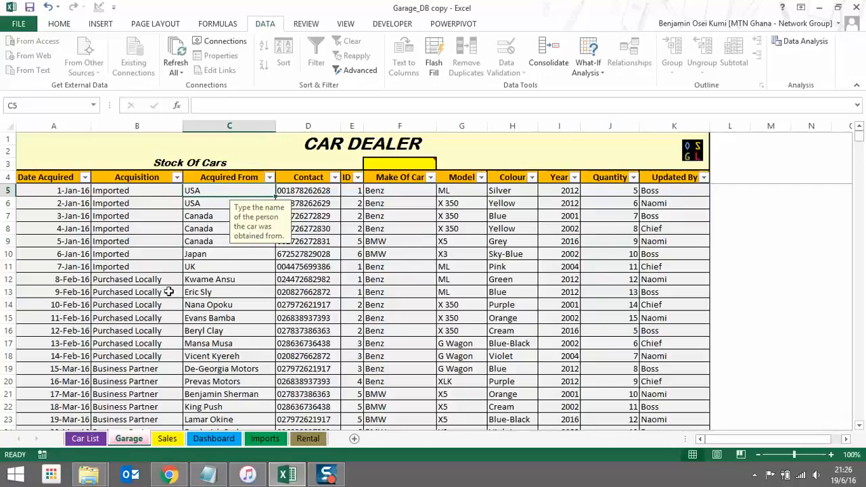
{"action": "left_click", "coordinate": [237, 281]}
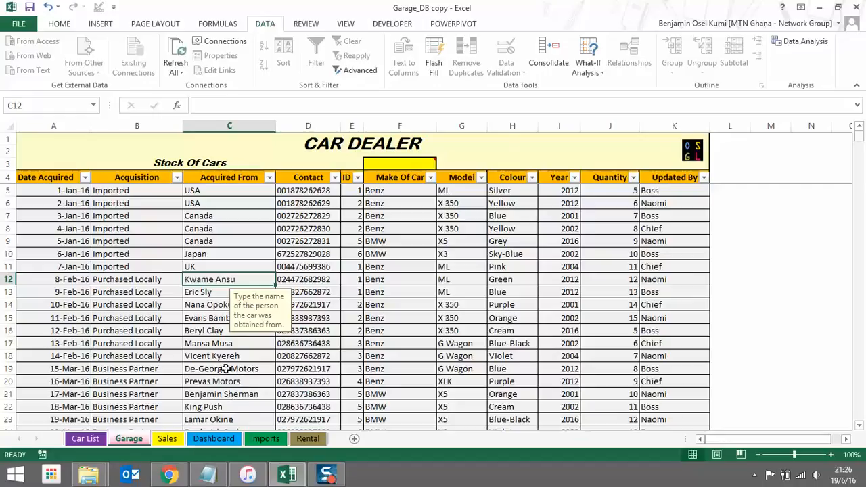
{"action": "left_click", "coordinate": [331, 203]}
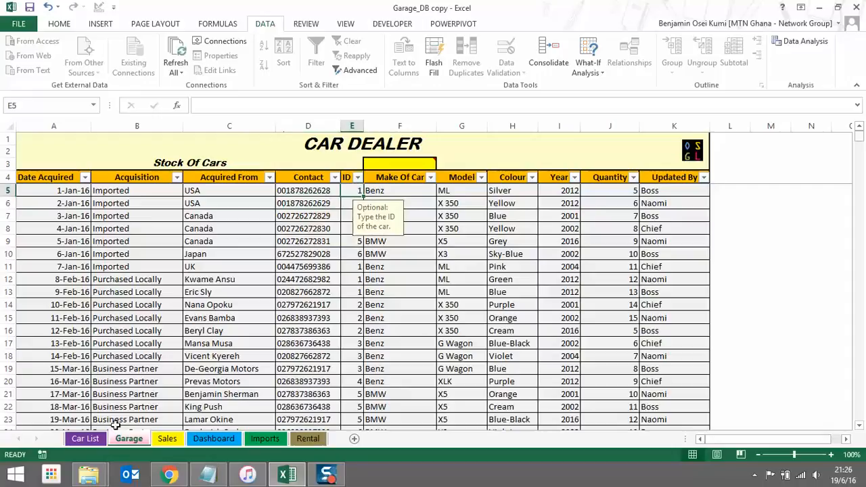
{"action": "left_click", "coordinate": [97, 444]}
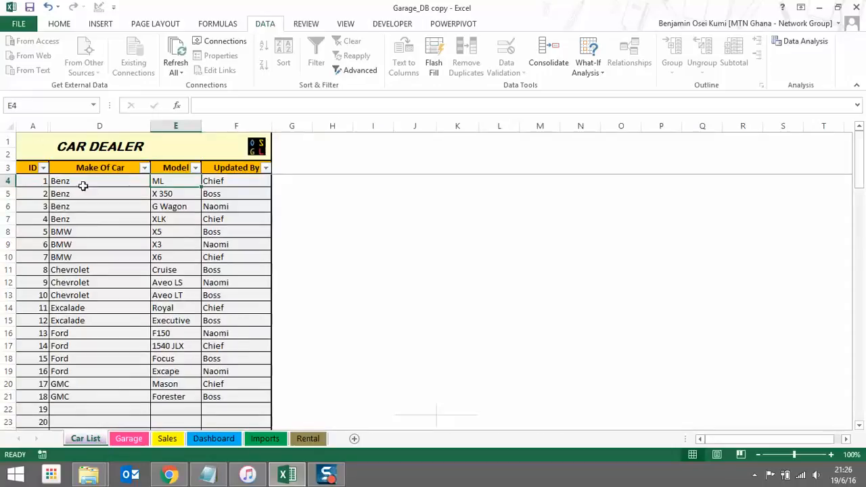
{"action": "left_click", "coordinate": [169, 441]}
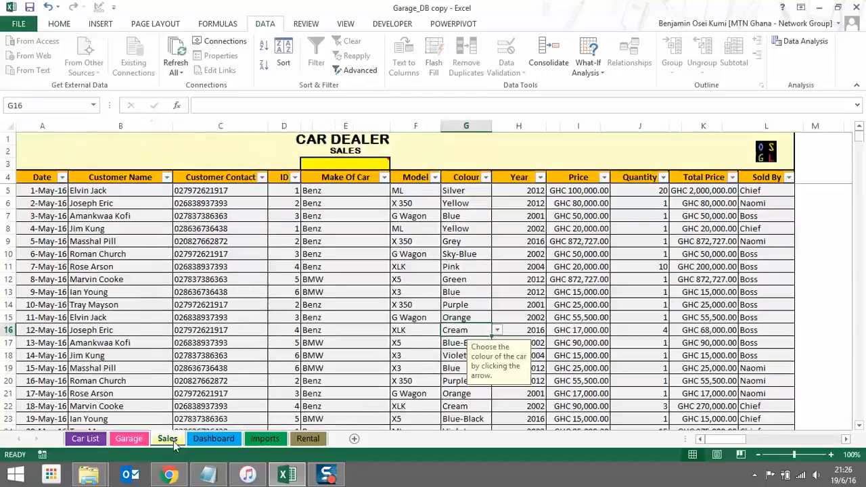
On Garage, test car ID 9 (Chevrolet Aveo LS) in E5, then restore ID 1 (Benz ML)
{"action": "left_click", "coordinate": [147, 445]}
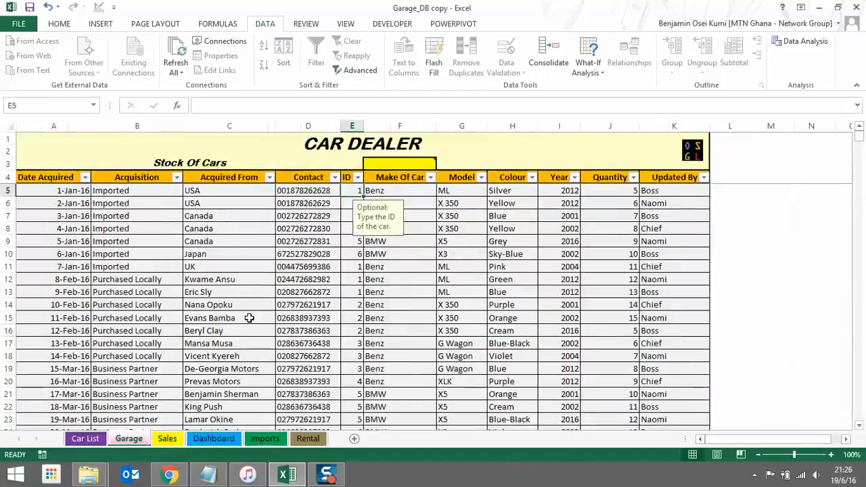
{"action": "type", "text": "9"}
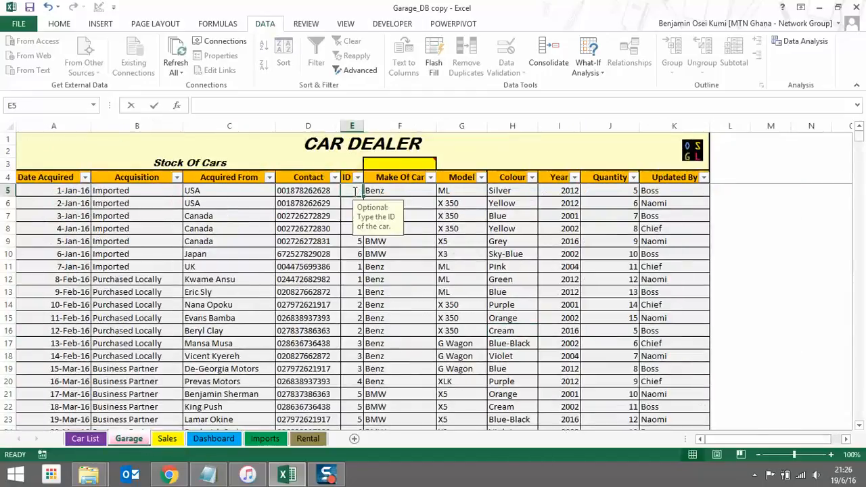
{"action": "key", "text": "Return"}
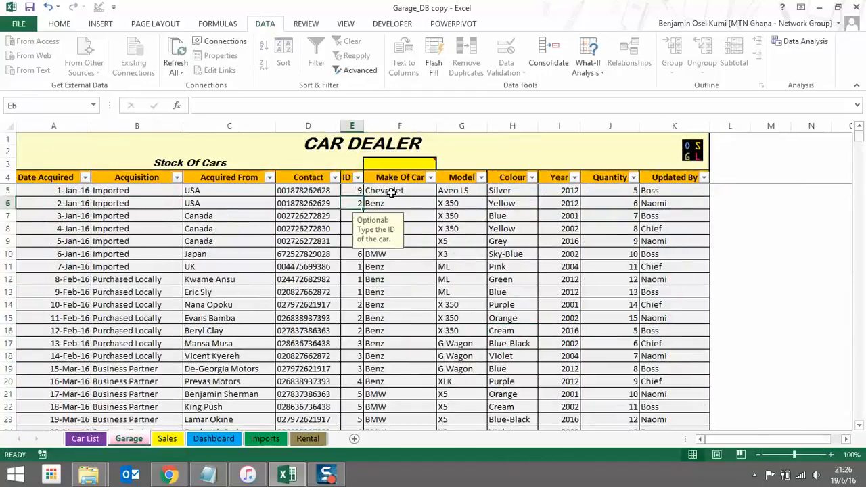
{"action": "left_click", "coordinate": [359, 191]}
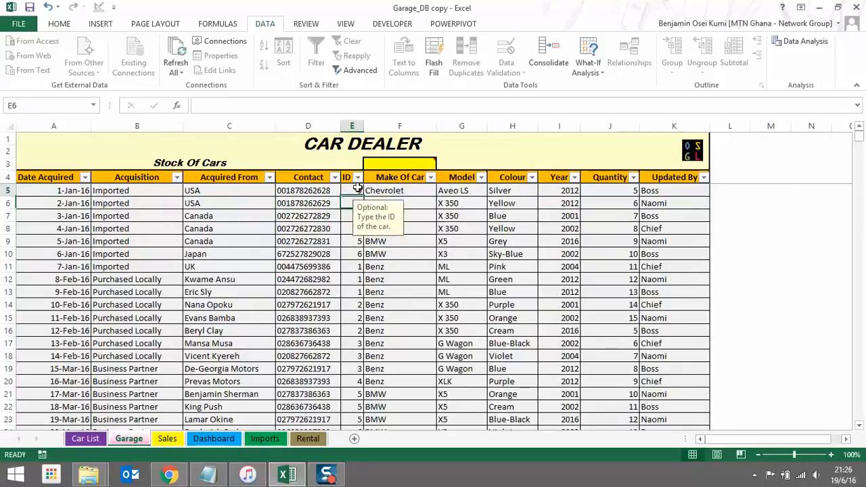
{"action": "type", "text": "1"}
{"action": "key", "text": "Return"}
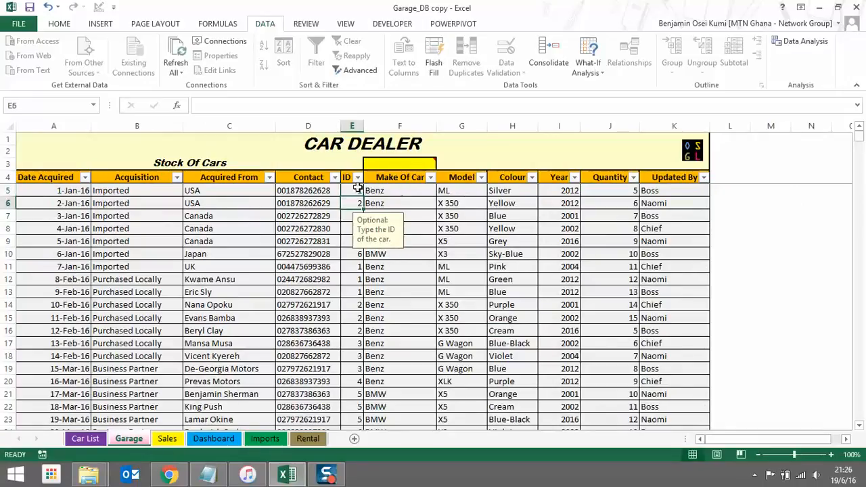
Inspect the first car's Make, Colour (Silver), Year (2012) and Updated By (Boss) lists without changes
{"action": "left_click", "coordinate": [427, 192]}
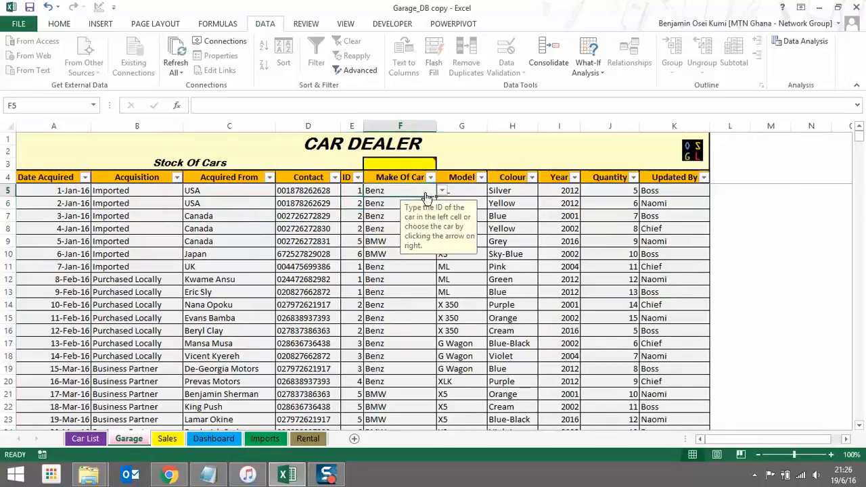
{"action": "left_click", "coordinate": [442, 192]}
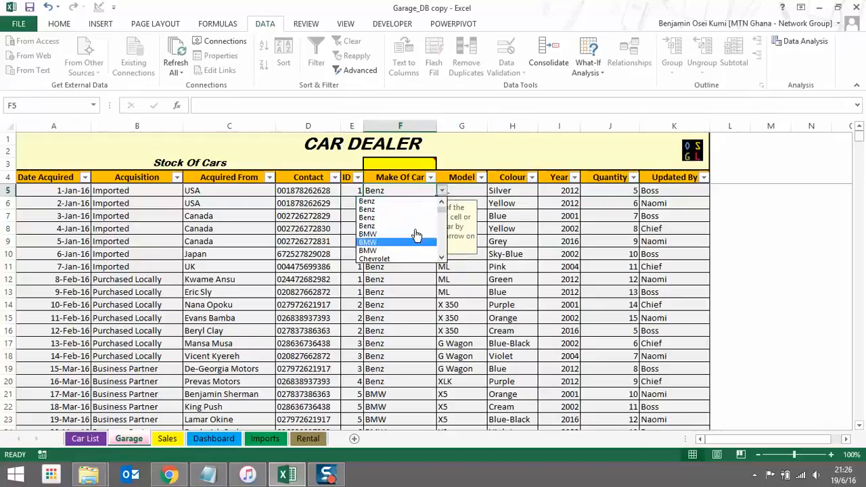
{"action": "left_click", "coordinate": [472, 193]}
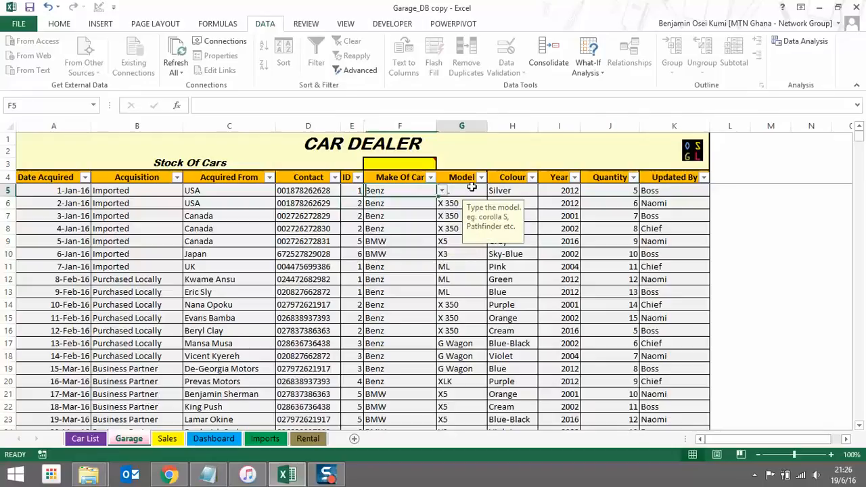
{"action": "left_click", "coordinate": [509, 191]}
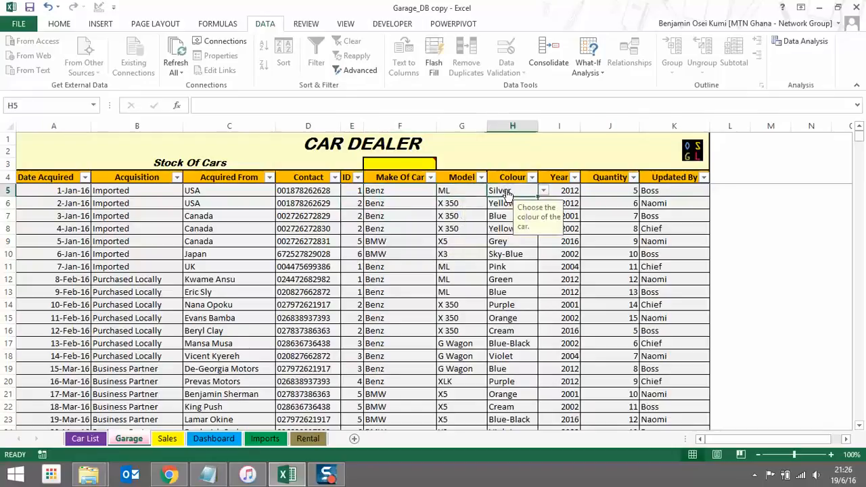
{"action": "left_click", "coordinate": [543, 192]}
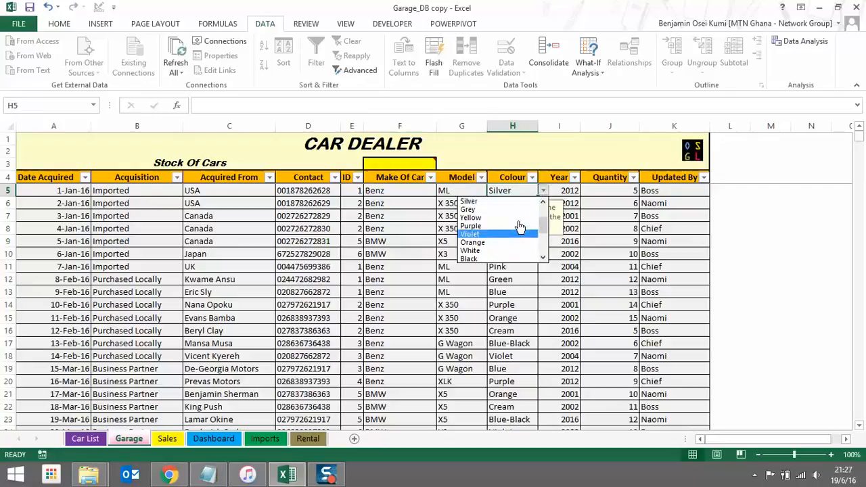
{"action": "left_click", "coordinate": [572, 191]}
{"action": "left_click", "coordinate": [587, 191]}
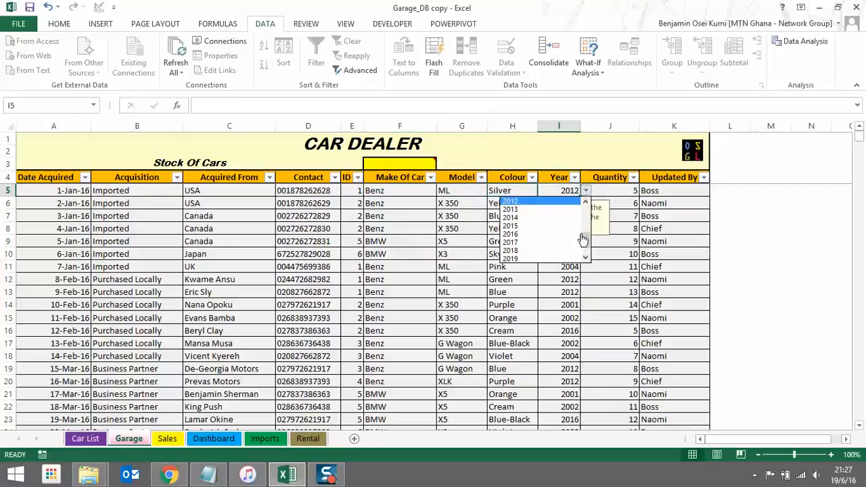
{"action": "left_click", "coordinate": [618, 194]}
{"action": "left_click", "coordinate": [618, 191]}
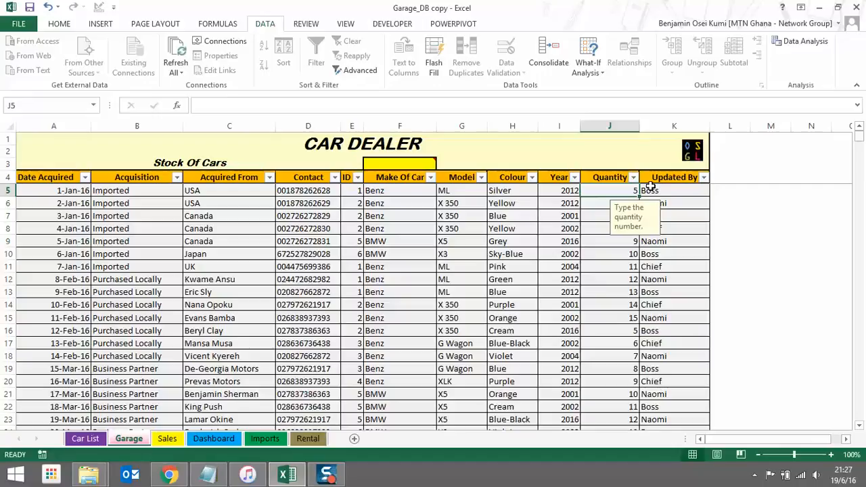
{"action": "left_click", "coordinate": [660, 194]}
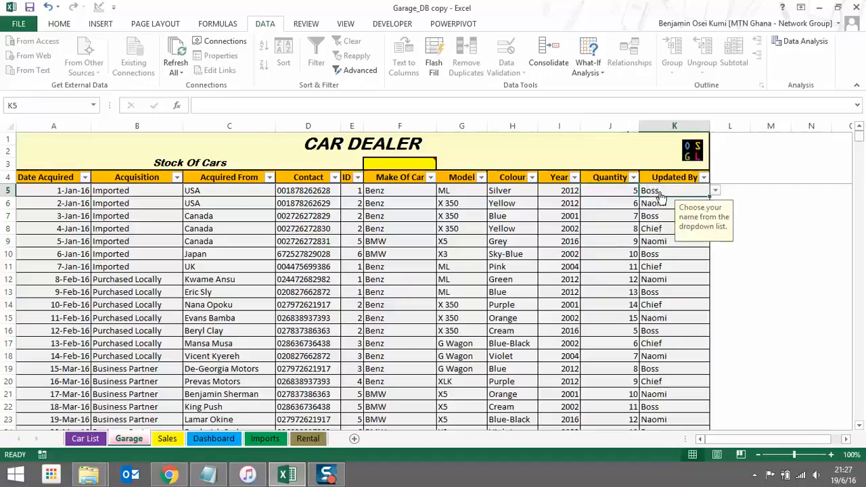
{"action": "left_click", "coordinate": [716, 191]}
{"action": "left_click", "coordinate": [730, 191]}
{"action": "left_click", "coordinate": [86, 178]}
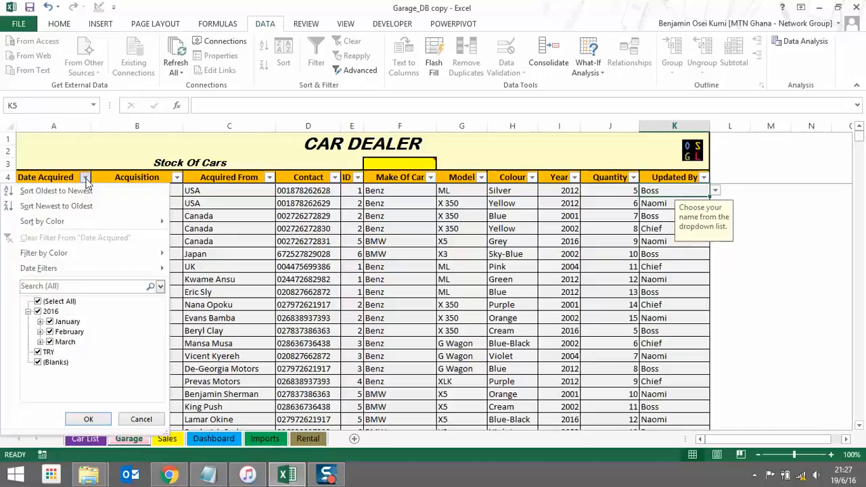
{"action": "left_click", "coordinate": [41, 332]}
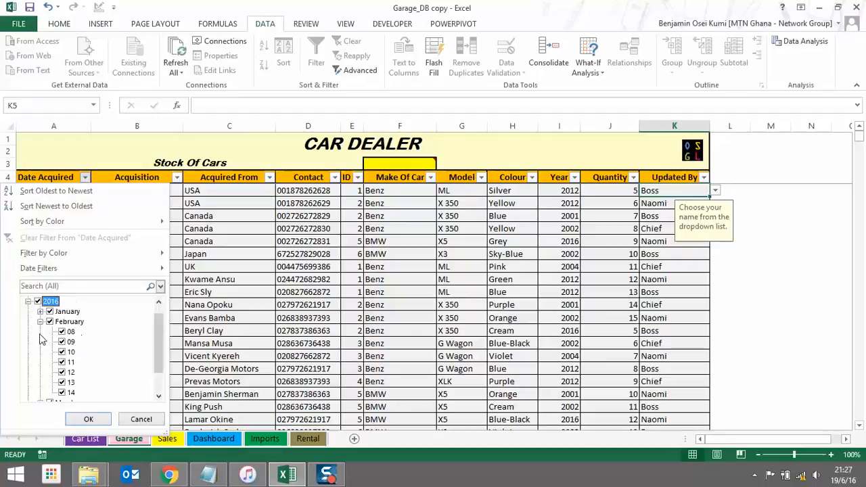
{"action": "left_click", "coordinate": [89, 419]}
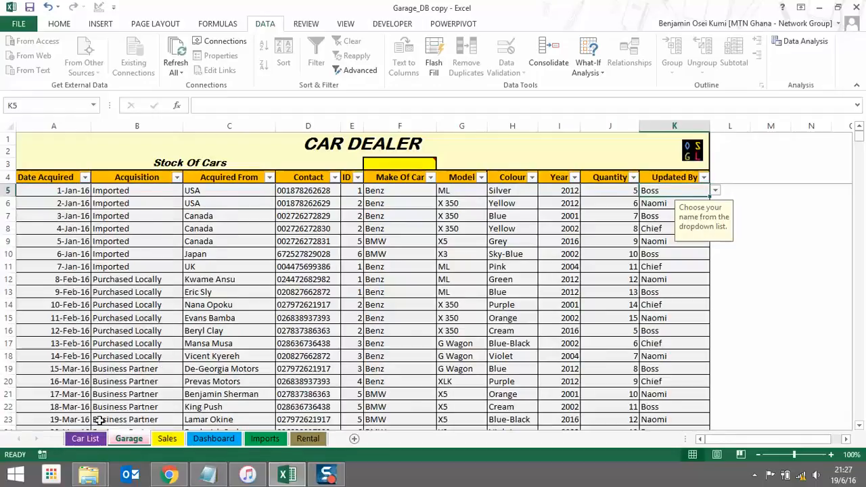
{"action": "left_click", "coordinate": [270, 178]}
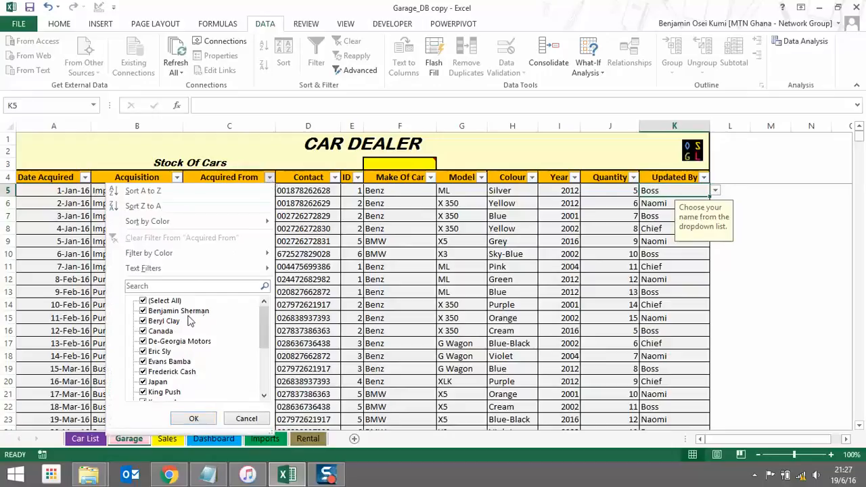
{"action": "left_click_drag", "start_coordinate": [262, 331], "coordinate": [264, 358]}
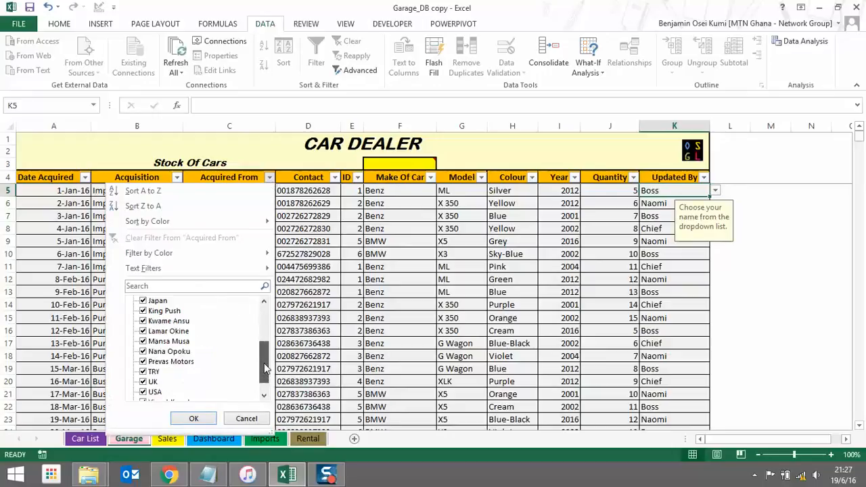
{"action": "left_click", "coordinate": [311, 317]}
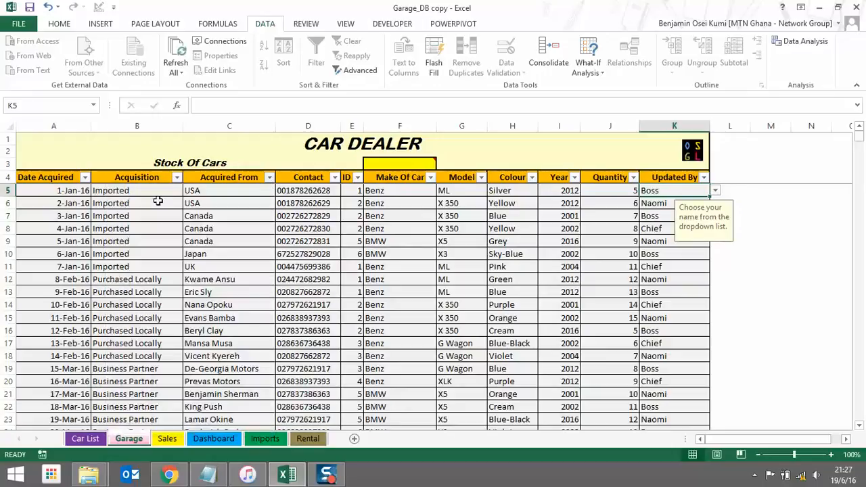
{"action": "left_click", "coordinate": [177, 178]}
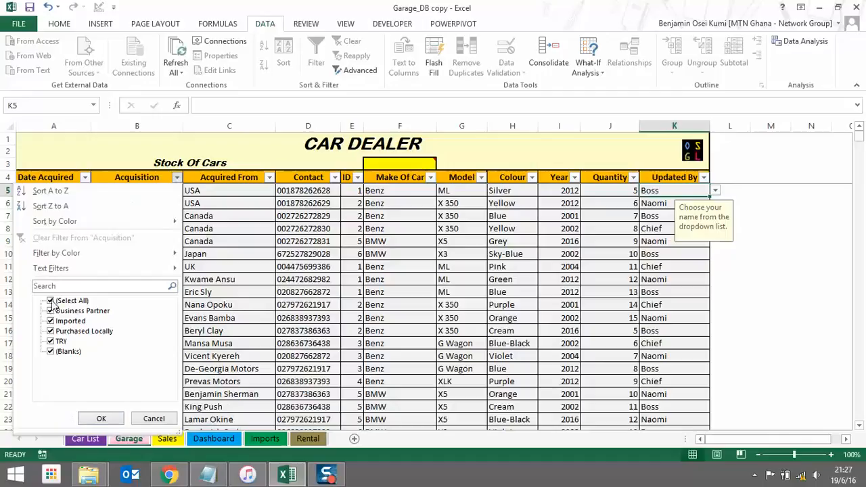
{"action": "left_click", "coordinate": [50, 300]}
{"action": "left_click", "coordinate": [50, 321]}
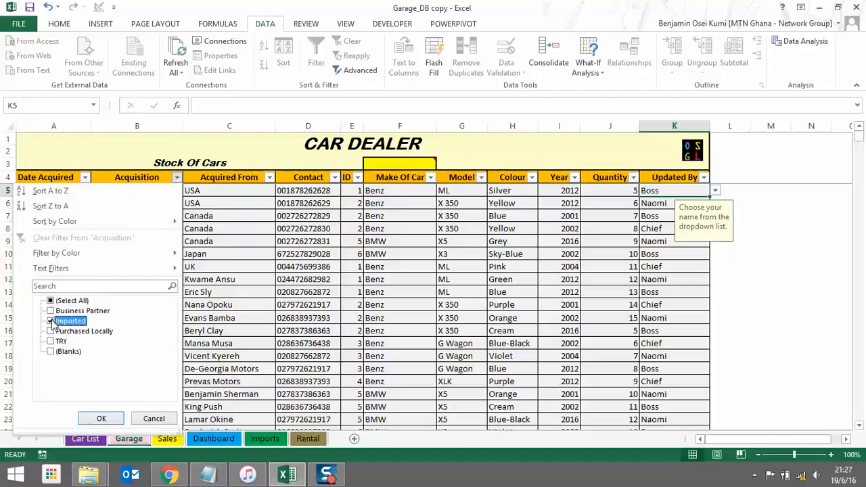
{"action": "left_click", "coordinate": [101, 418]}
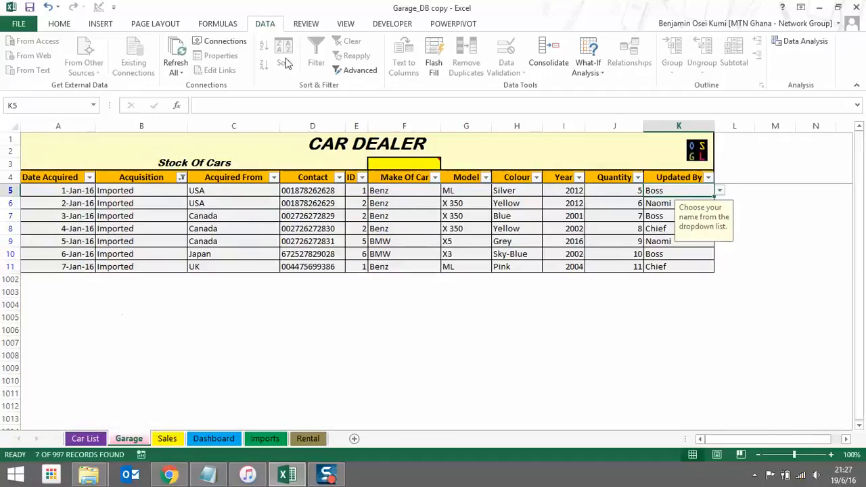
{"action": "left_click", "coordinate": [182, 177]}
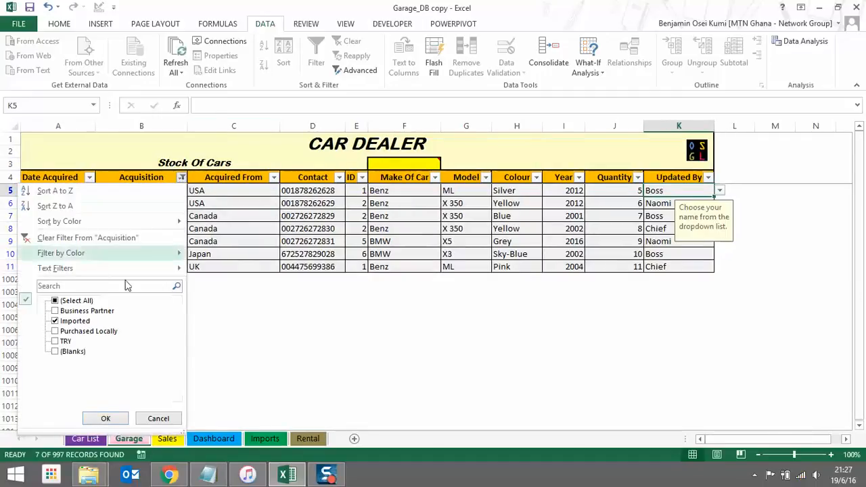
{"action": "left_click", "coordinate": [75, 238]}
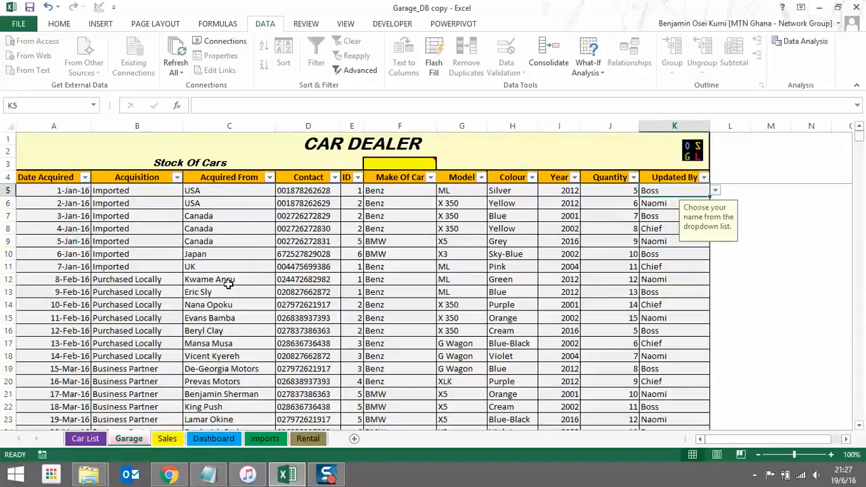
On the Sales sheet, check the entry hints for sale date, customer name and contact
{"action": "left_click", "coordinate": [175, 442]}
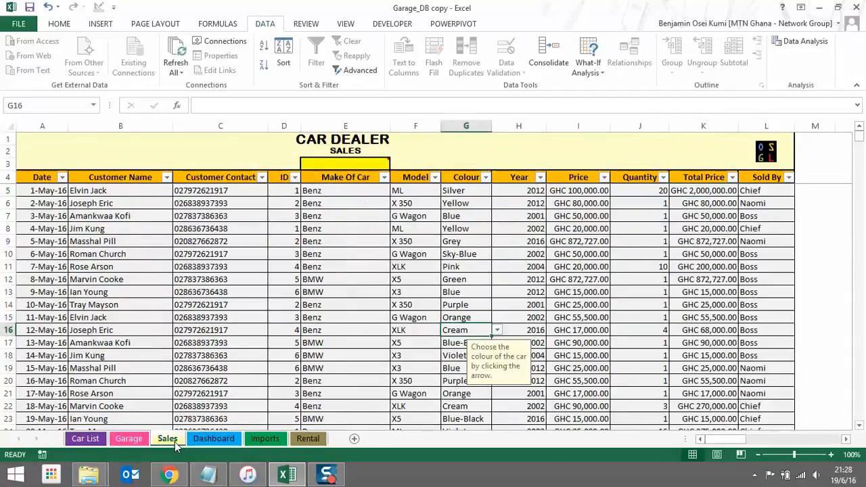
{"action": "left_click", "coordinate": [50, 193]}
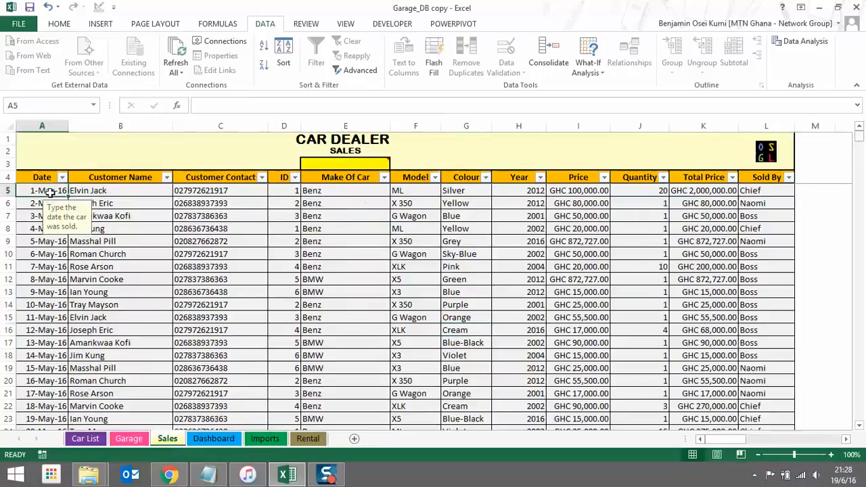
{"action": "left_click", "coordinate": [118, 193]}
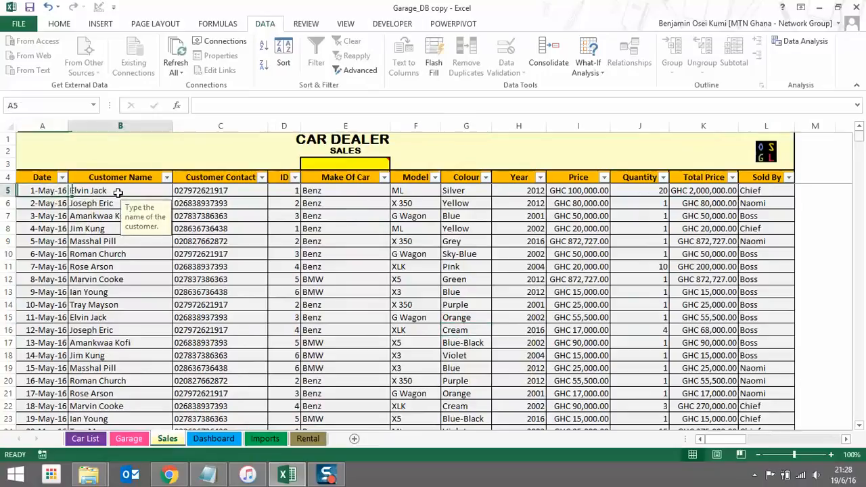
{"action": "left_click", "coordinate": [223, 191]}
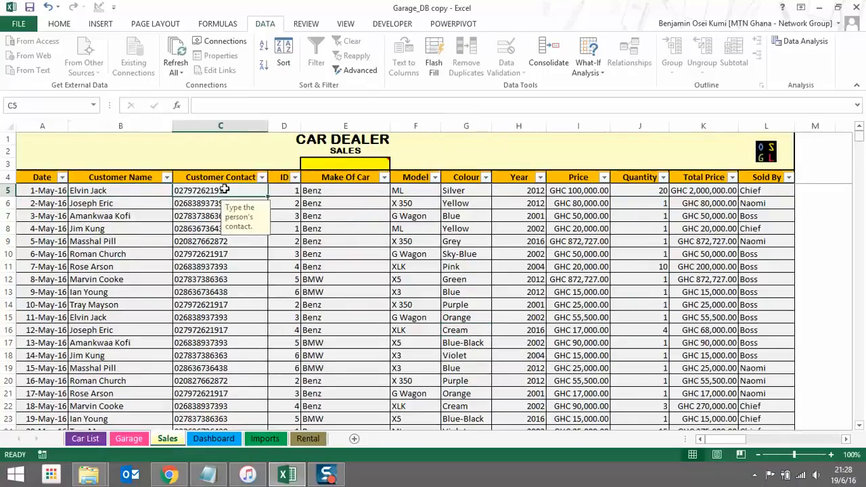
Test car IDs 7 (BMW X6) and 15 (Ford Focus) in D5, then restore ID 1 (Benz ML)
{"action": "left_click", "coordinate": [284, 190]}
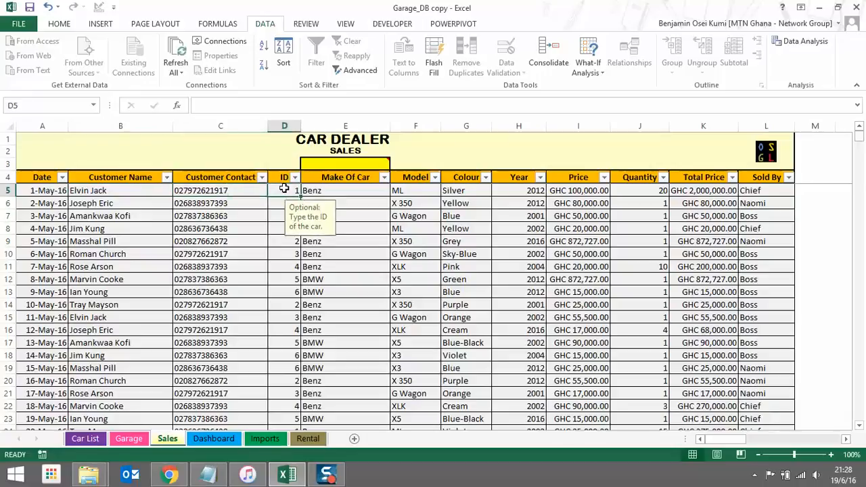
{"action": "type", "text": "7"}
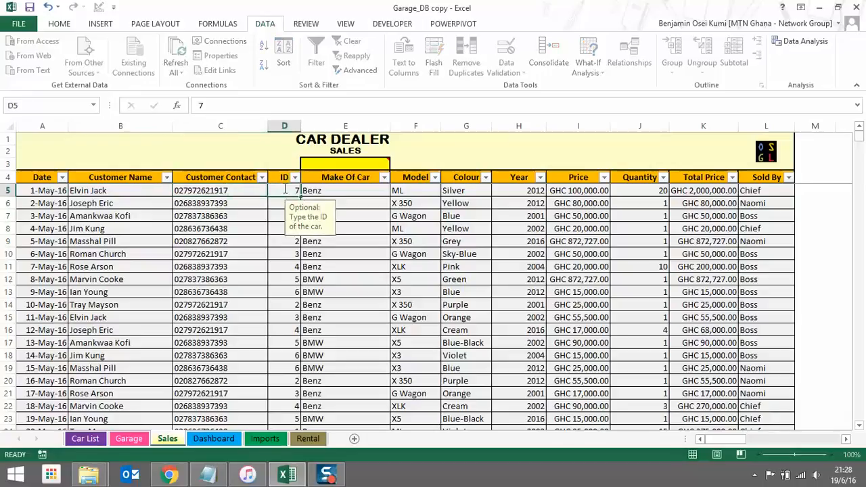
{"action": "key", "text": "Return"}
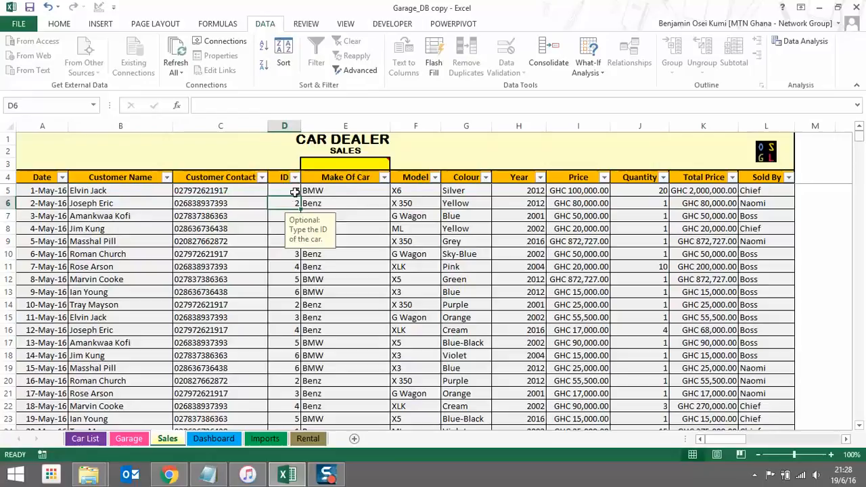
{"action": "left_click", "coordinate": [295, 192]}
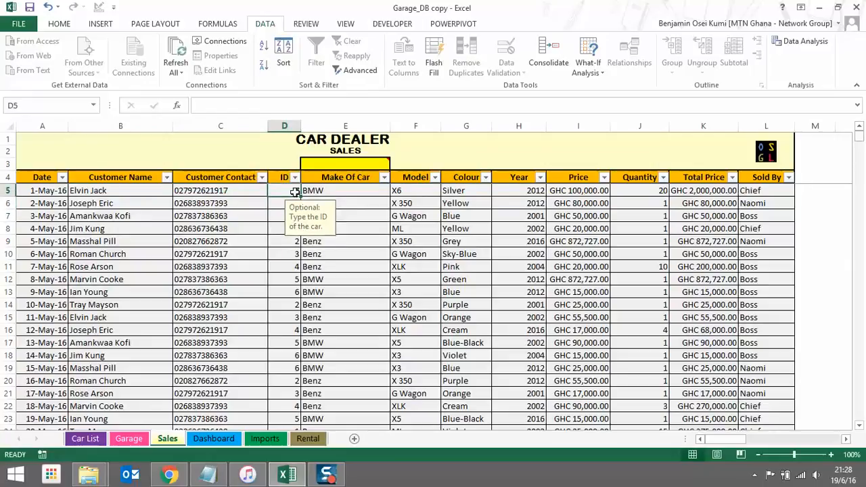
{"action": "type", "text": "1"}
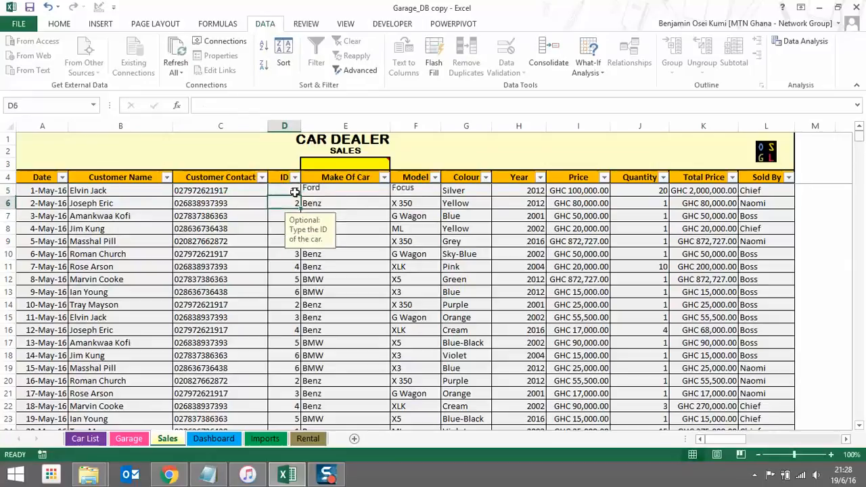
{"action": "key", "text": "Return"}
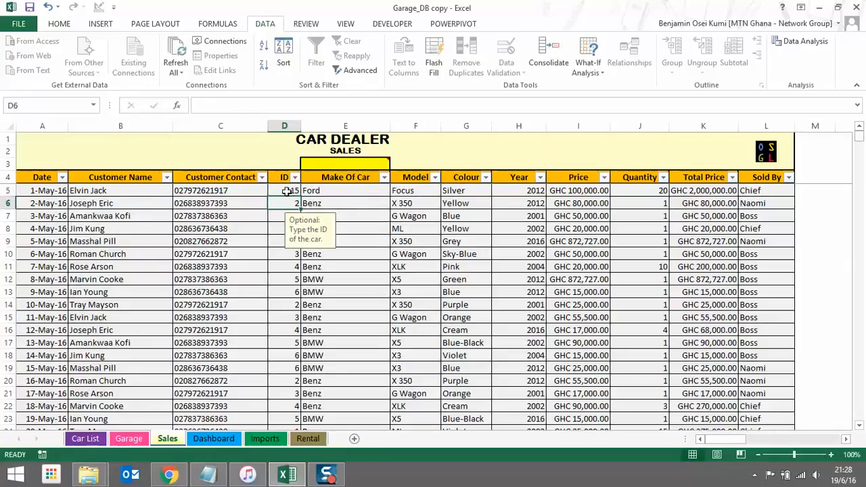
{"action": "left_click", "coordinate": [288, 190]}
{"action": "type", "text": "1"}
{"action": "key", "text": "Return"}
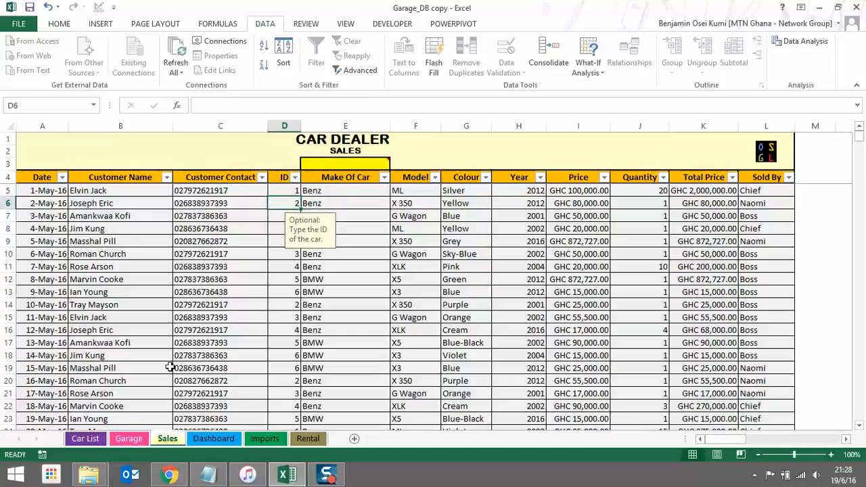
Look up car ID 7 on the Car List, then return to Sales
{"action": "left_click", "coordinate": [86, 438]}
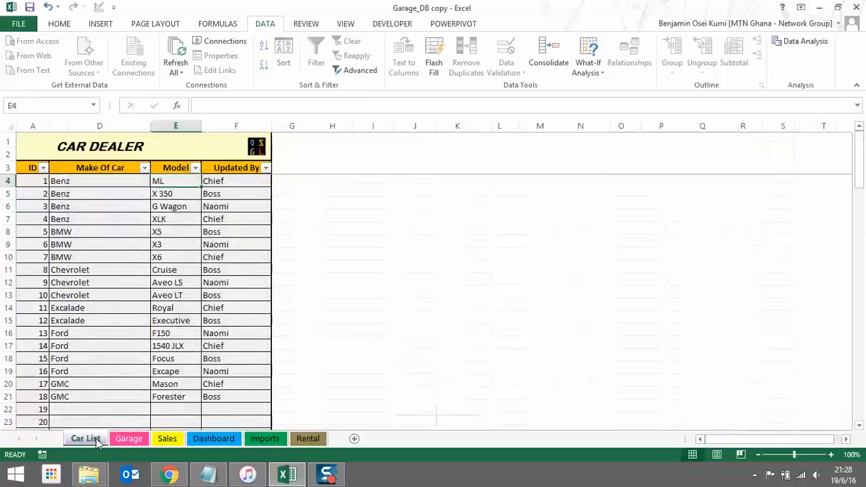
{"action": "left_click", "coordinate": [35, 260]}
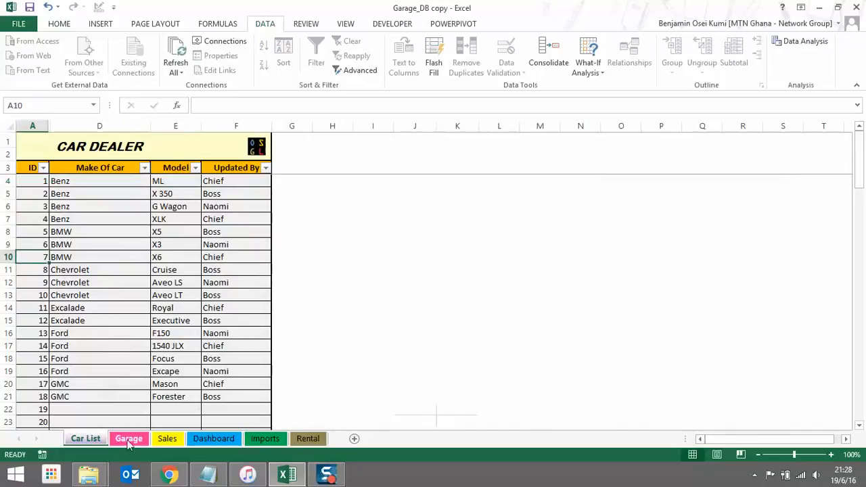
{"action": "left_click", "coordinate": [167, 440]}
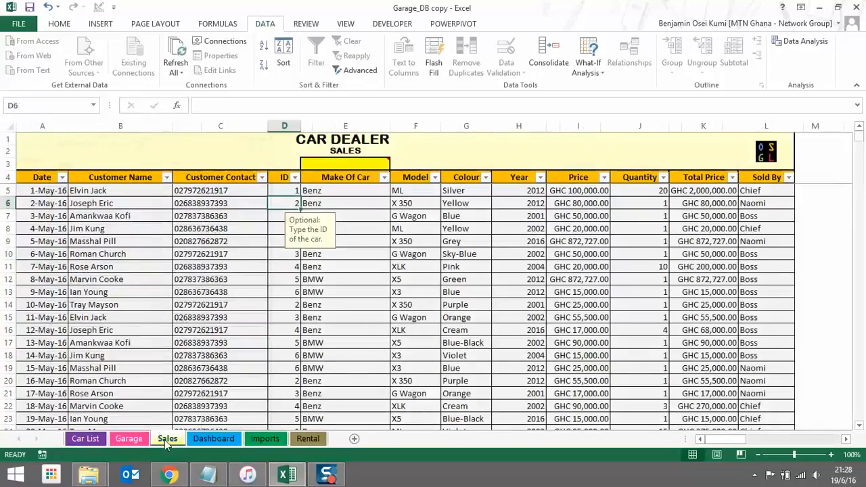
{"action": "left_click", "coordinate": [374, 193]}
{"action": "left_click", "coordinate": [396, 192]}
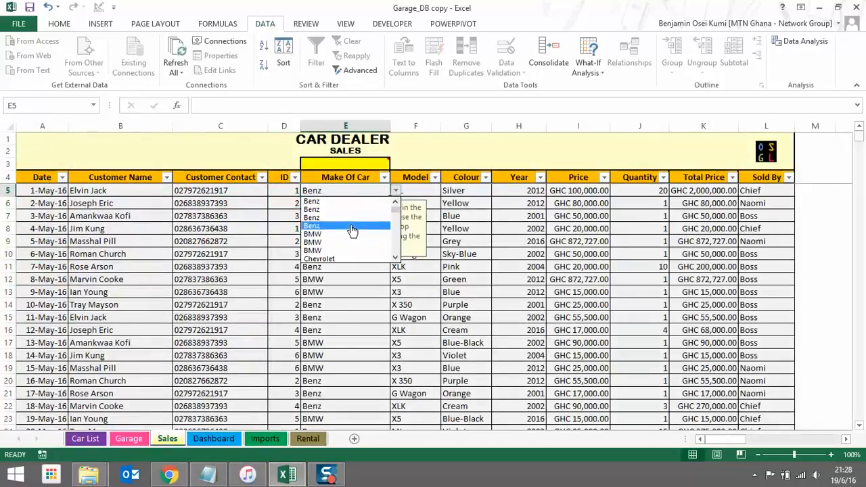
{"action": "left_click", "coordinate": [431, 193]}
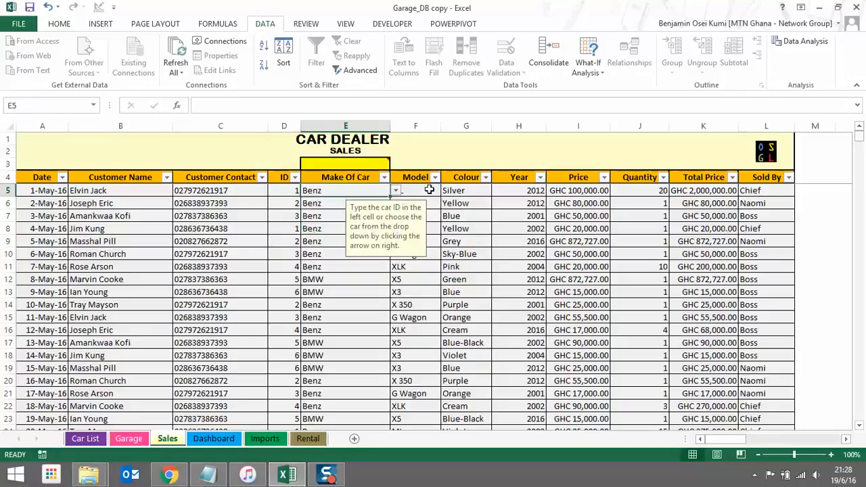
{"action": "left_click", "coordinate": [421, 190]}
{"action": "left_click", "coordinate": [463, 192]}
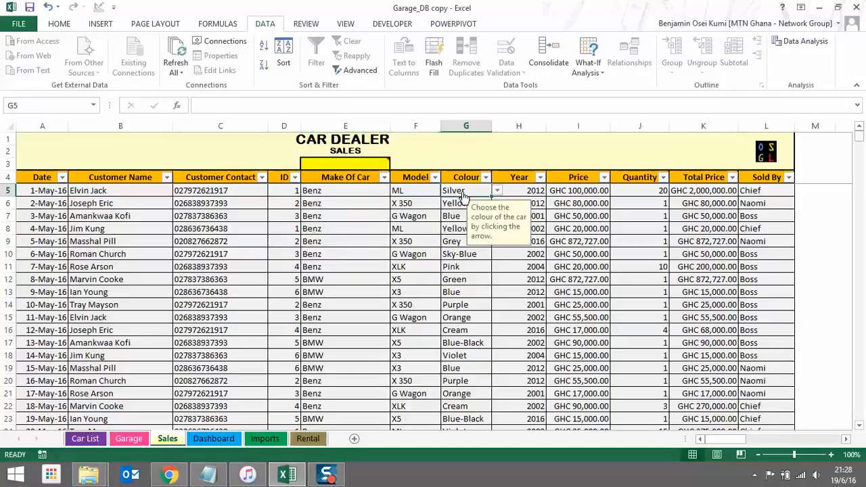
{"action": "left_click", "coordinate": [497, 191]}
{"action": "left_click", "coordinate": [532, 191]}
{"action": "left_click", "coordinate": [531, 190]}
{"action": "left_click", "coordinate": [551, 191]}
{"action": "left_click", "coordinate": [585, 192]}
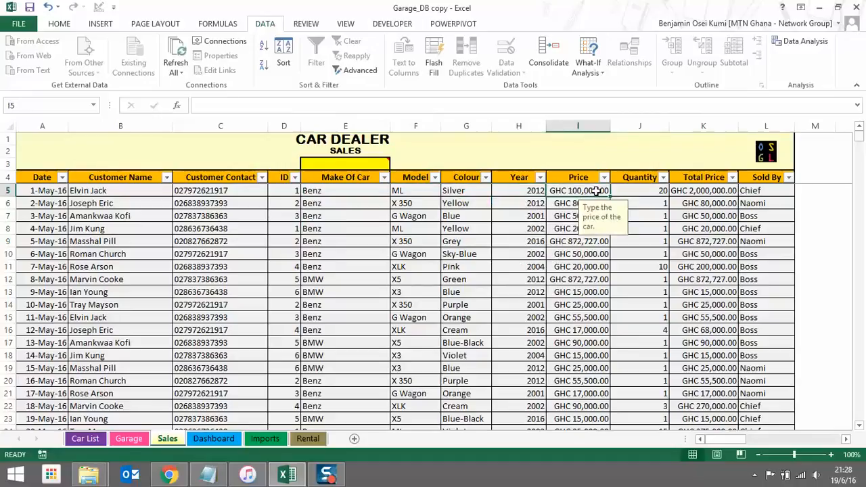
{"action": "left_click", "coordinate": [641, 190]}
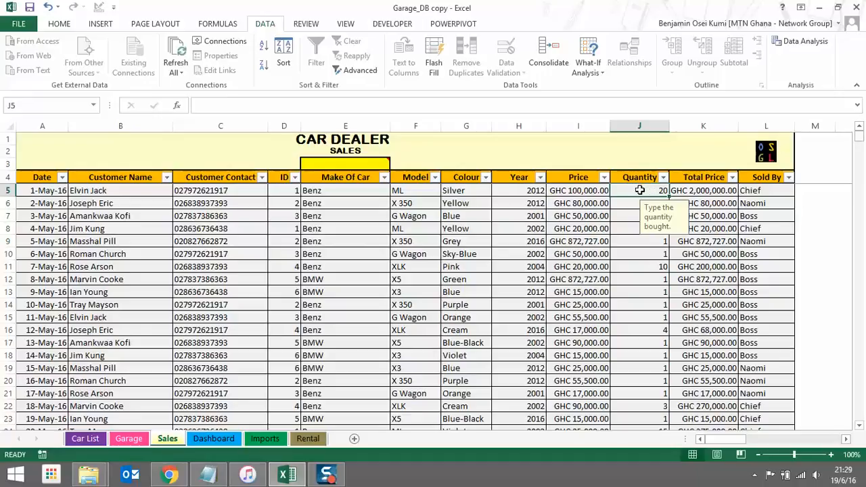
{"action": "type", "text": "10"}
{"action": "key", "text": "Return"}
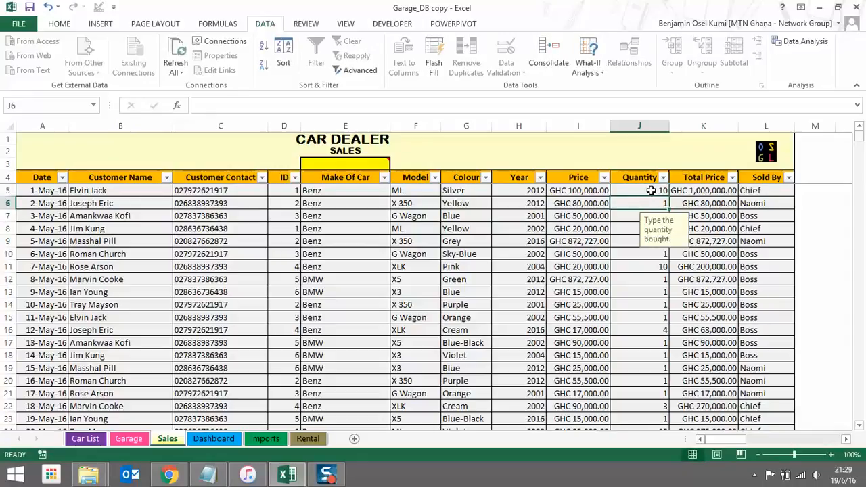
{"action": "left_click", "coordinate": [651, 191]}
{"action": "type", "text": "16"}
{"action": "key", "text": "Return"}
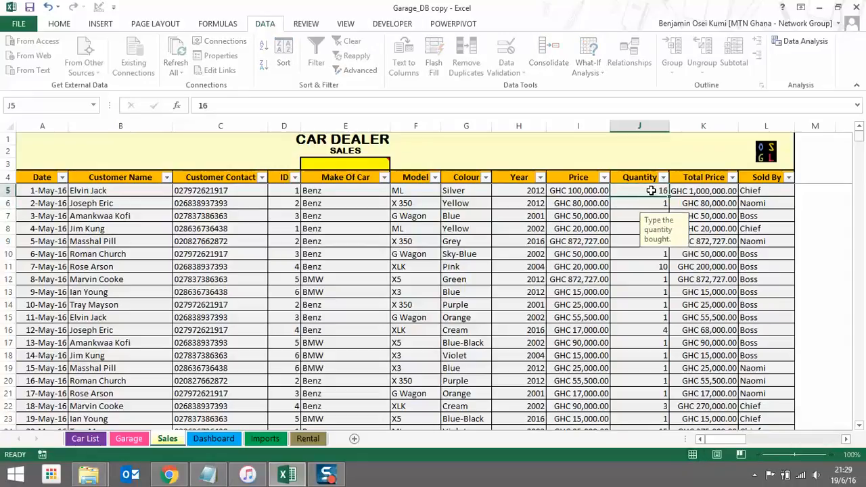
{"action": "left_click", "coordinate": [668, 190]}
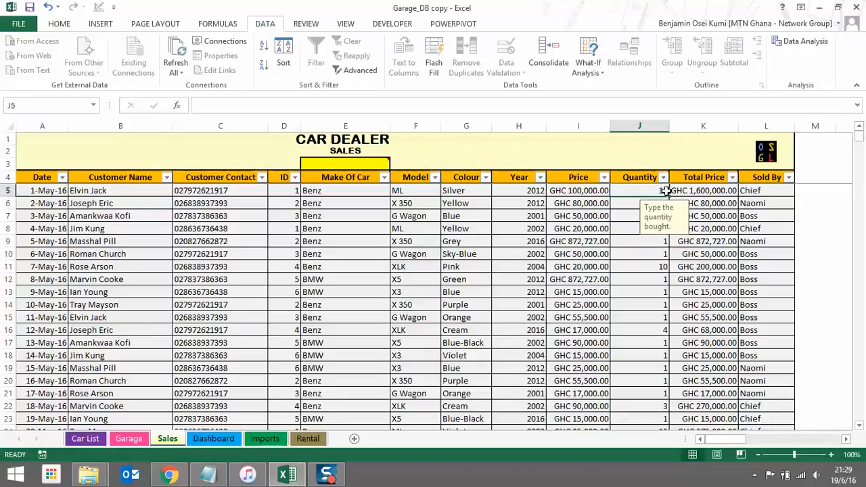
{"action": "type", "text": "20"}
{"action": "key", "text": "Return"}
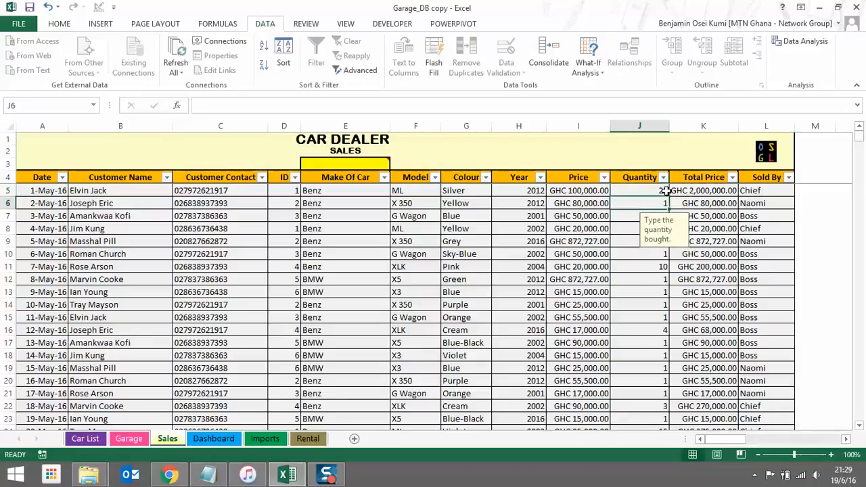
{"action": "left_click", "coordinate": [787, 190]}
{"action": "left_click", "coordinate": [800, 192]}
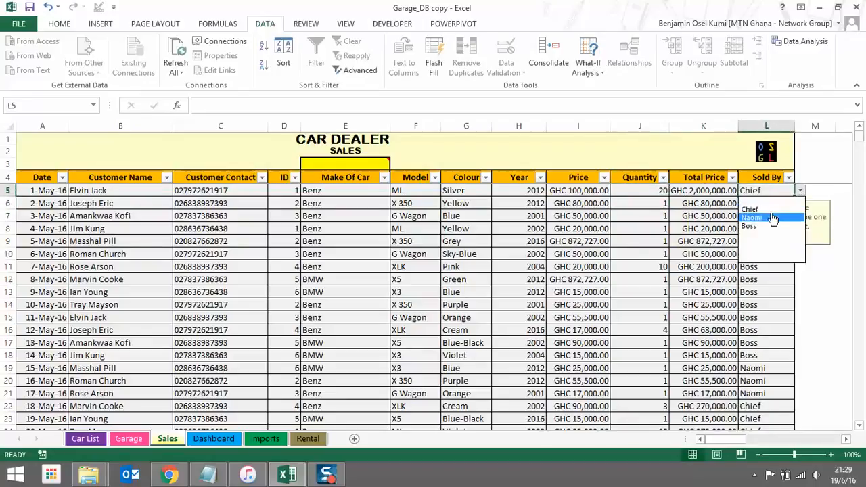
{"action": "left_click", "coordinate": [604, 272]}
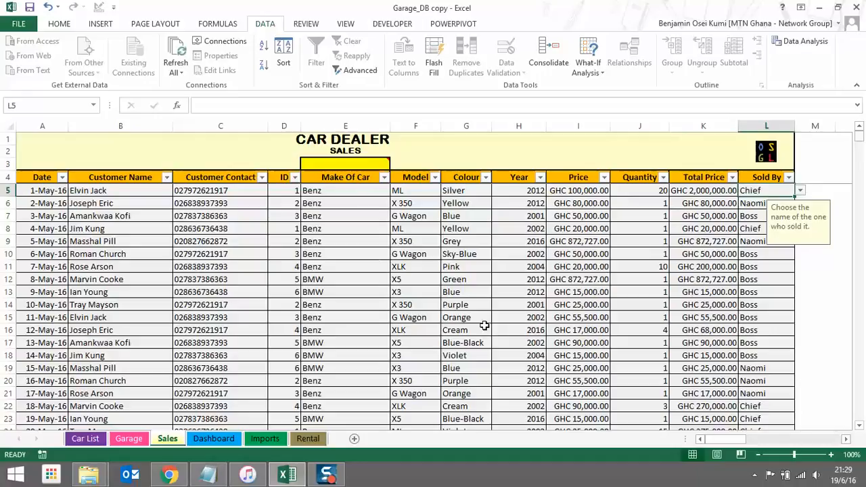
{"action": "scroll", "coordinate": [485, 327], "scroll_direction": "down", "scroll_amount": 9}
{"action": "scroll", "coordinate": [485, 327], "scroll_direction": "up", "scroll_amount": 9}
{"action": "left_click", "coordinate": [262, 177]}
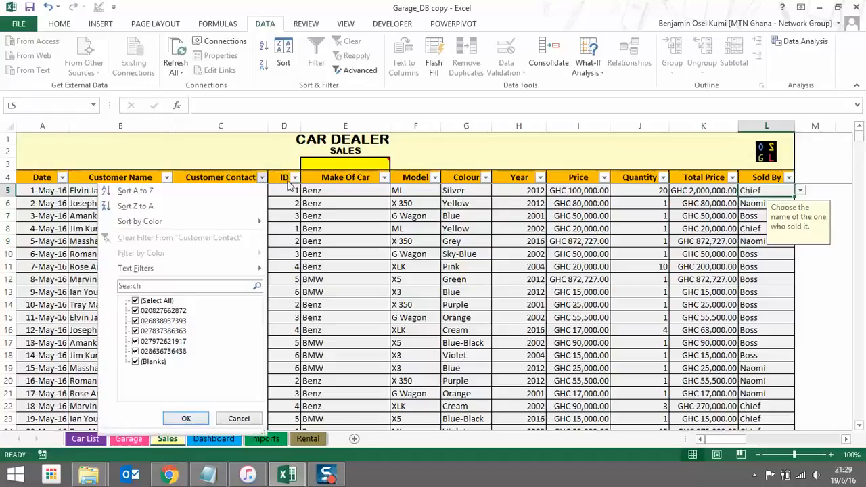
{"action": "key", "text": "Escape"}
{"action": "left_click", "coordinate": [167, 177]}
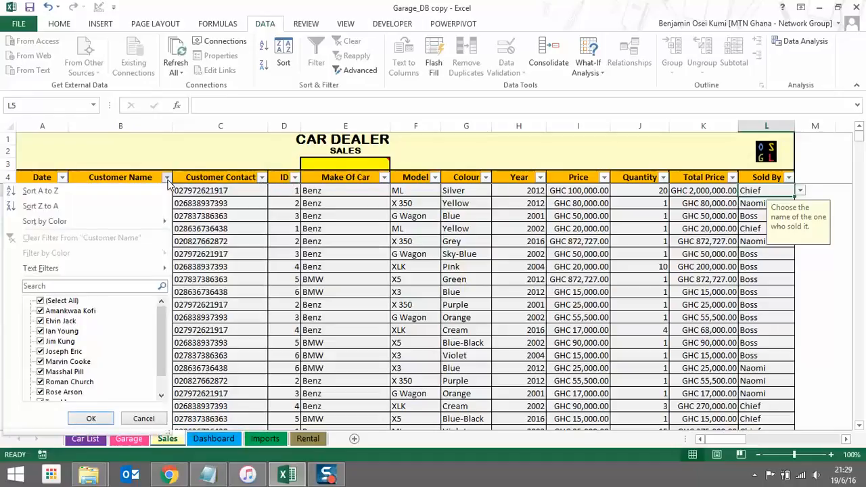
{"action": "left_click", "coordinate": [114, 287]}
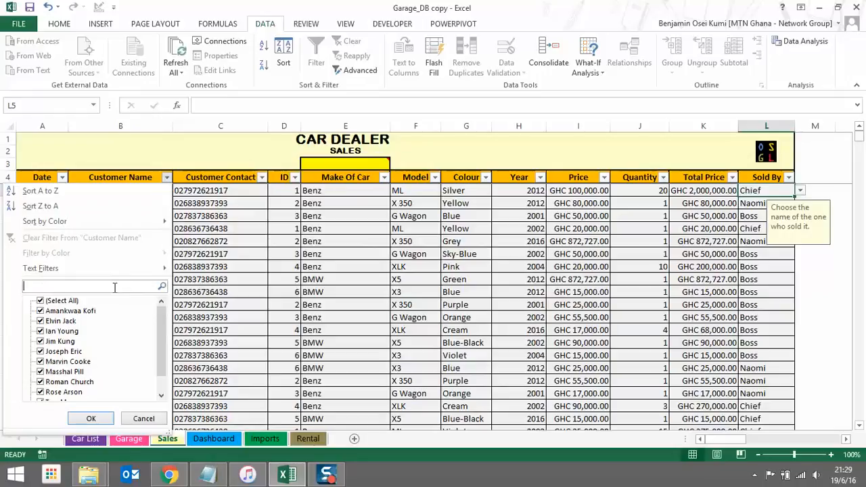
{"action": "type", "text": "jose"}
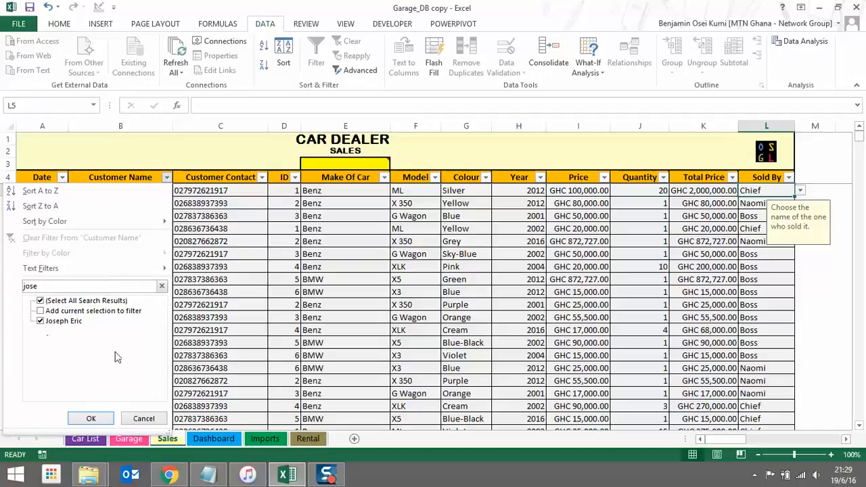
{"action": "left_click", "coordinate": [41, 301]}
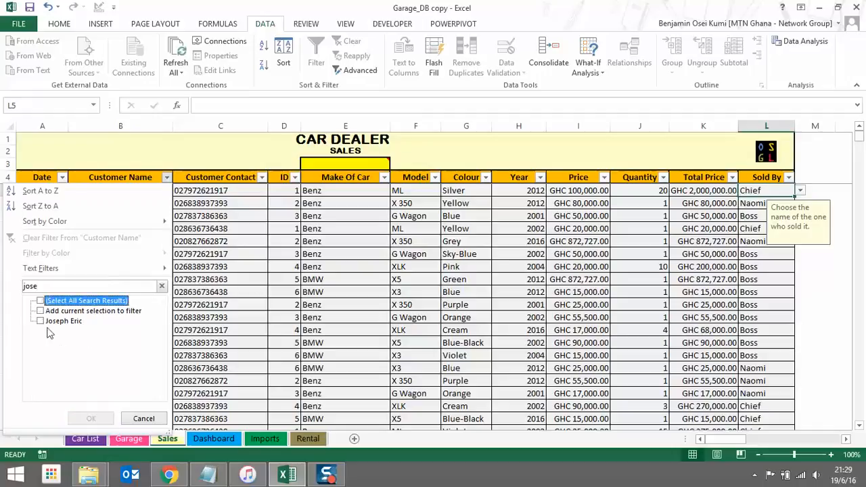
{"action": "left_click", "coordinate": [41, 321]}
{"action": "left_click", "coordinate": [95, 418]}
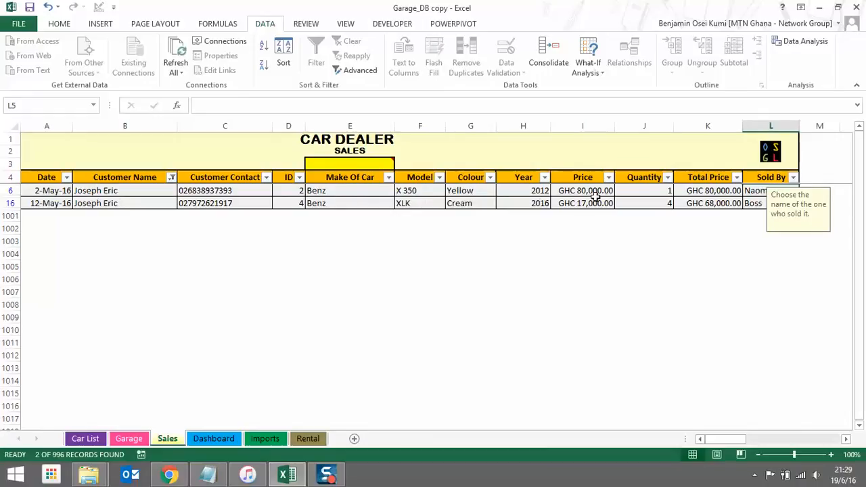
Clear the Customer Name filter and go to the Dashboard sheet
{"action": "left_click", "coordinate": [171, 176]}
{"action": "left_click", "coordinate": [106, 240]}
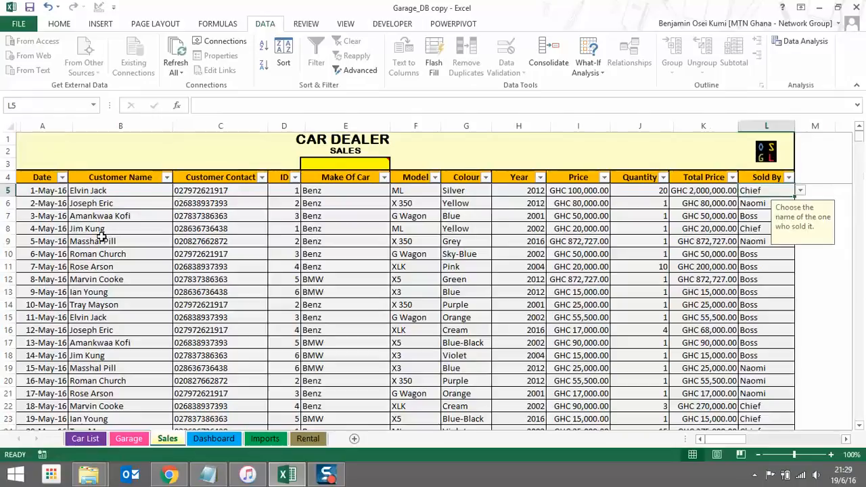
{"action": "left_click", "coordinate": [215, 438]}
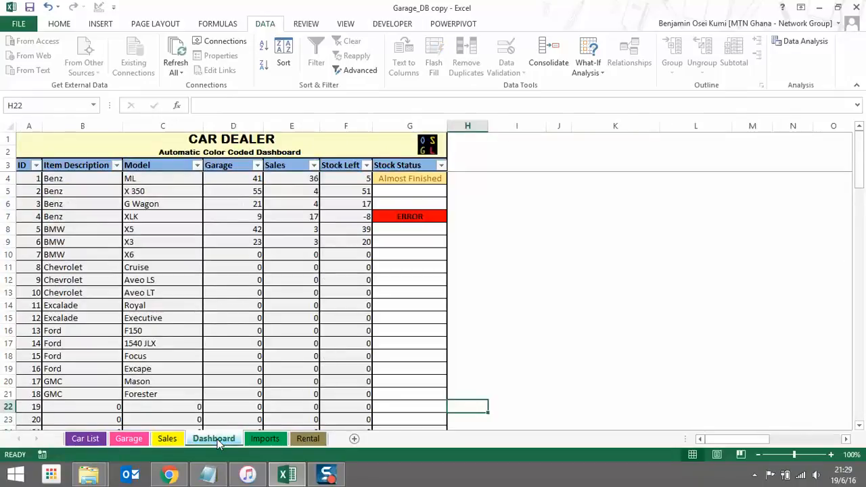
{"action": "left_click", "coordinate": [85, 438]}
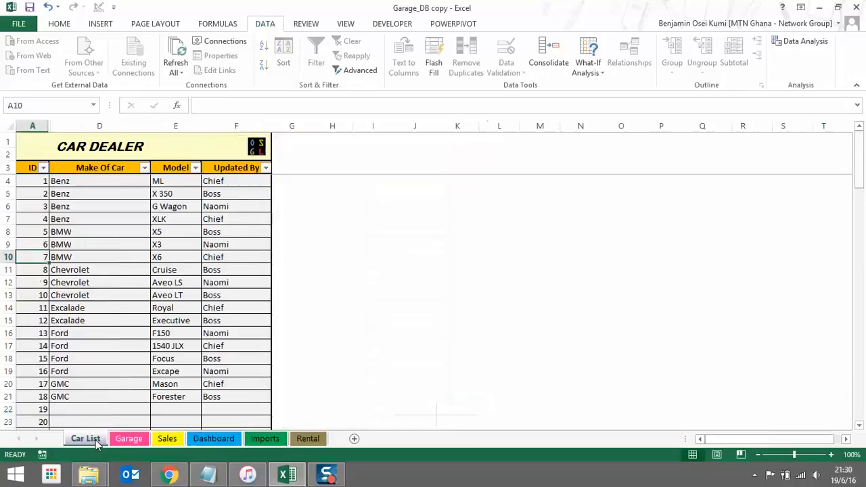
{"action": "left_click", "coordinate": [210, 438]}
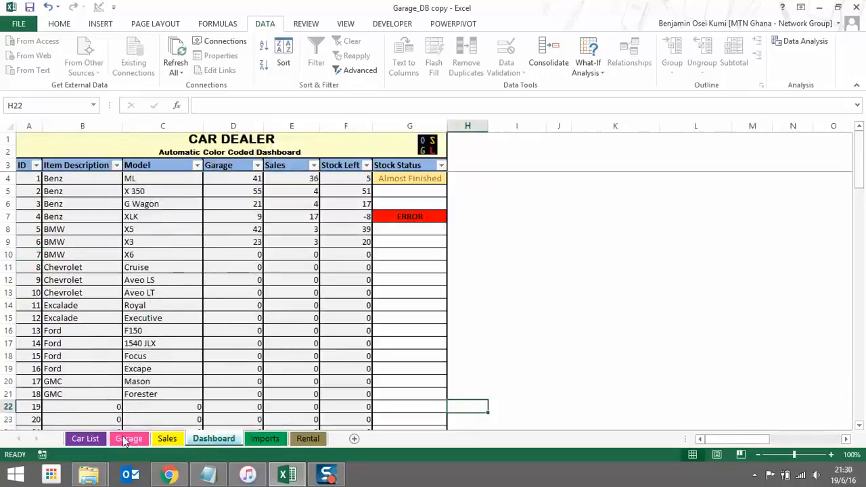
{"action": "left_click", "coordinate": [95, 441]}
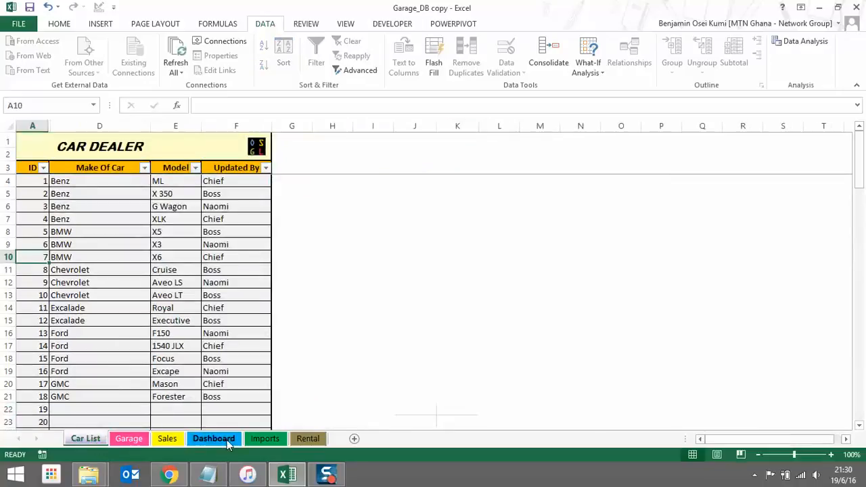
{"action": "left_click", "coordinate": [210, 439]}
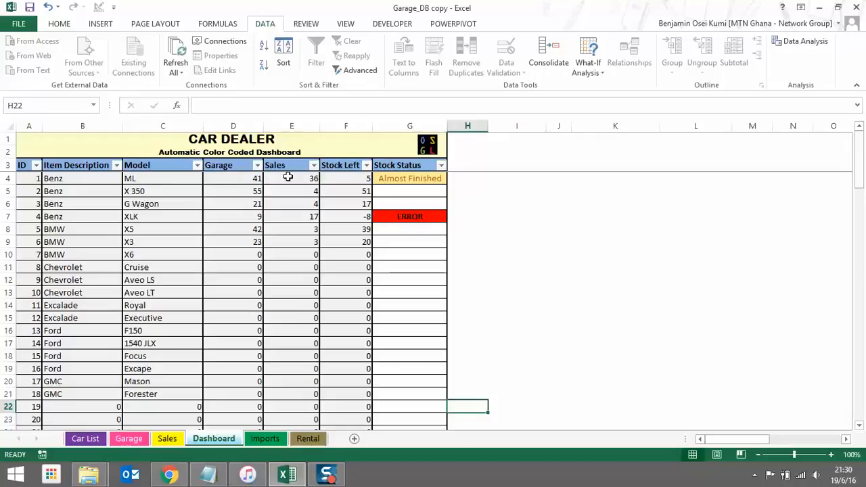
{"action": "left_click", "coordinate": [288, 179]}
{"action": "left_click", "coordinate": [344, 180]}
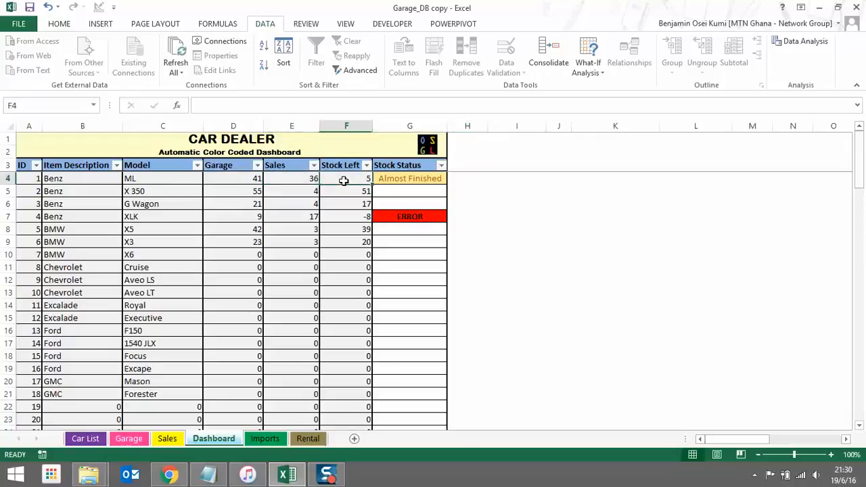
{"action": "left_click", "coordinate": [412, 179]}
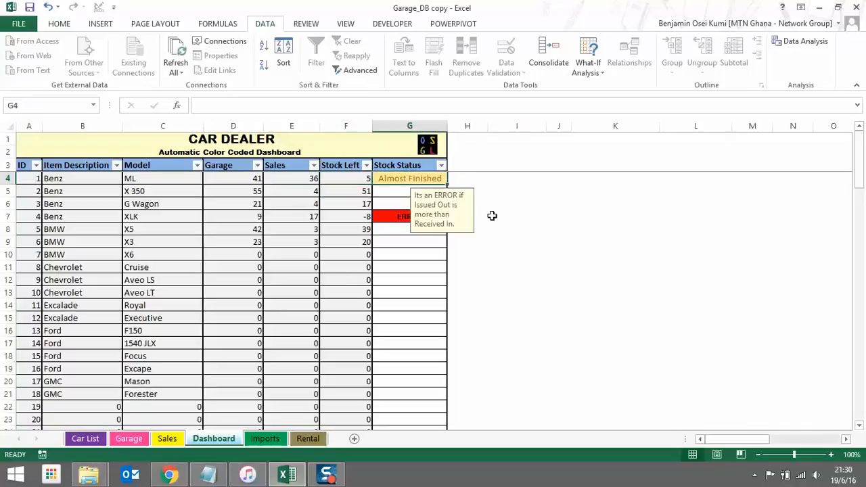
{"action": "left_click", "coordinate": [494, 258]}
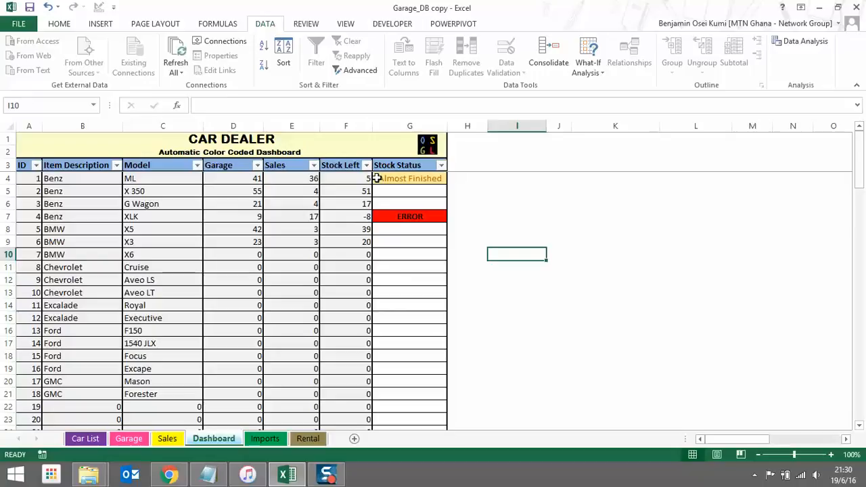
Inspect the XLK row's ERROR status, garage and sales counts and -8 left, then go to Garage
{"action": "left_click", "coordinate": [404, 216]}
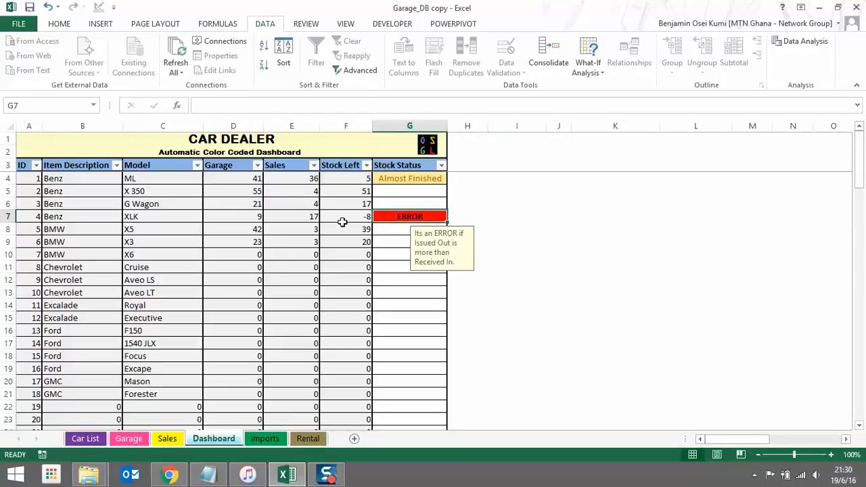
{"action": "left_click", "coordinate": [230, 217]}
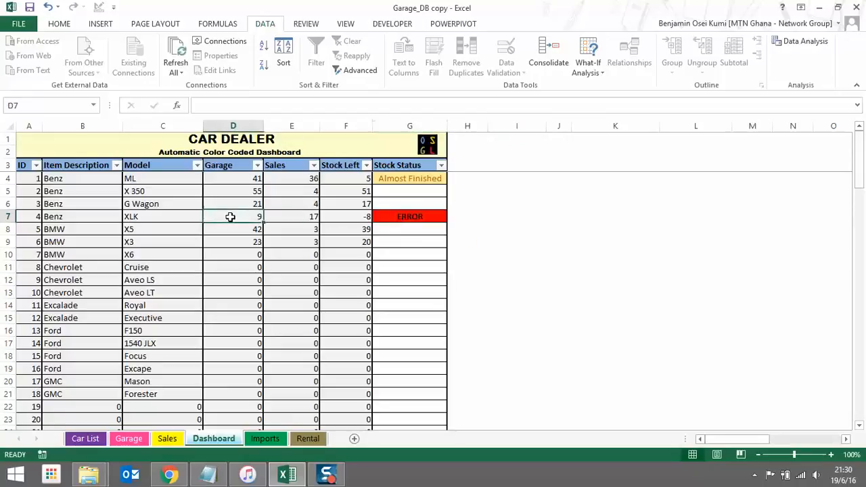
{"action": "left_click", "coordinate": [299, 216]}
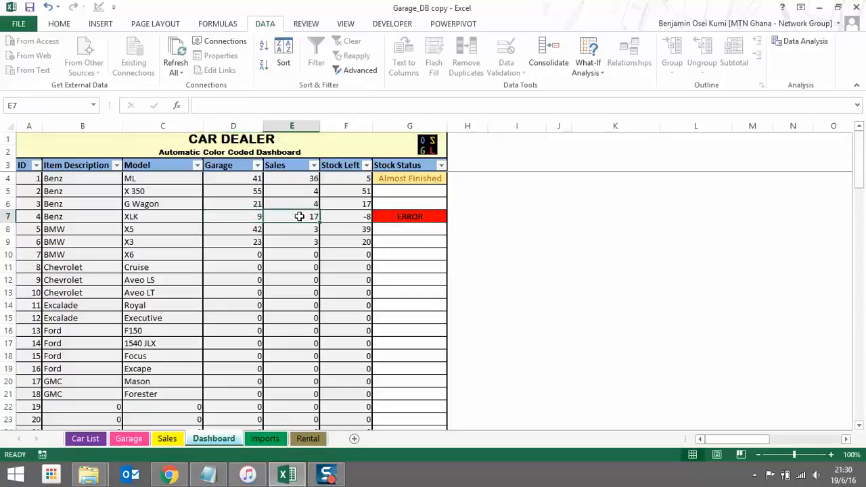
{"action": "left_click", "coordinate": [254, 217]}
{"action": "left_click", "coordinate": [286, 217]}
{"action": "left_click", "coordinate": [360, 218]}
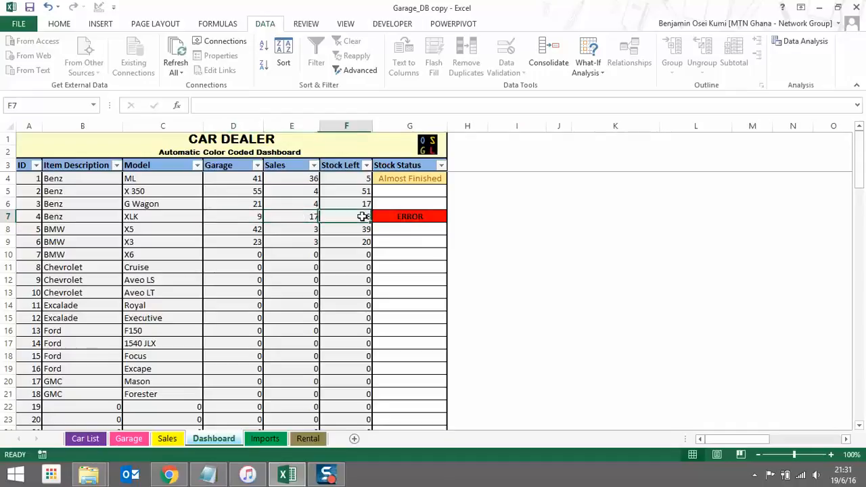
{"action": "left_click", "coordinate": [407, 217]}
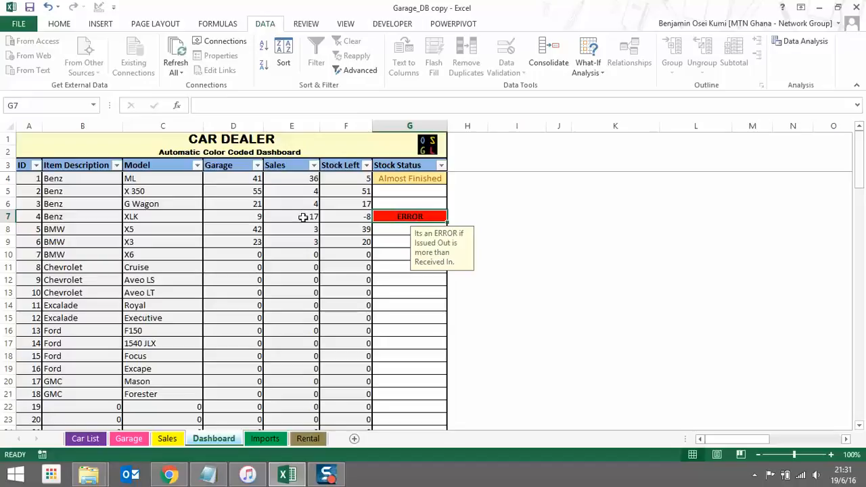
{"action": "left_click", "coordinate": [243, 218]}
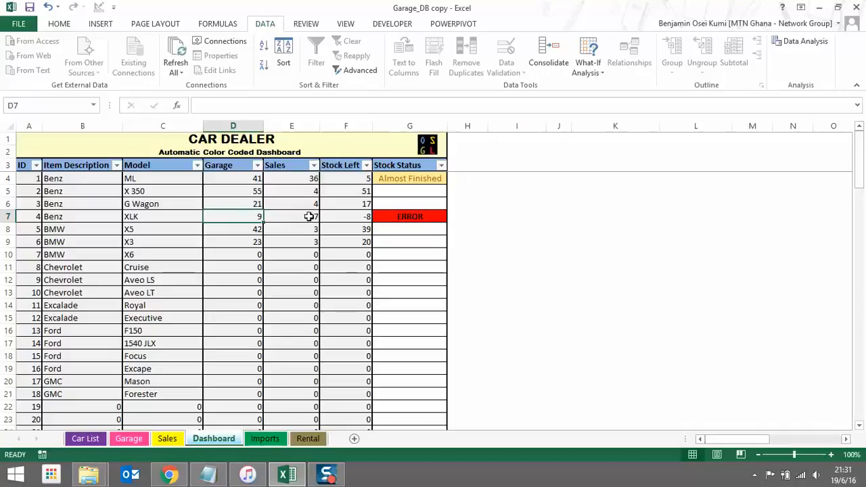
{"action": "left_click", "coordinate": [139, 442]}
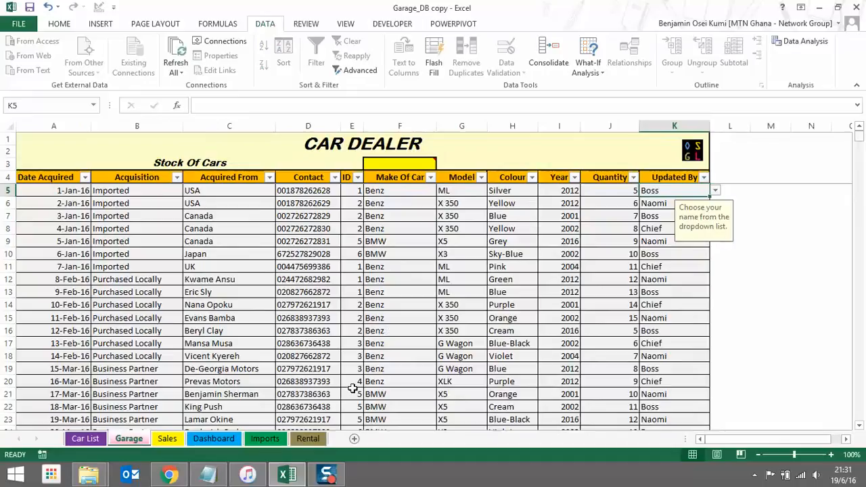
Unprotect the Garage sheet with its password and change the XLK quantity in J20 to 17
{"action": "left_click", "coordinate": [606, 383]}
{"action": "double_click", "coordinate": [607, 383]}
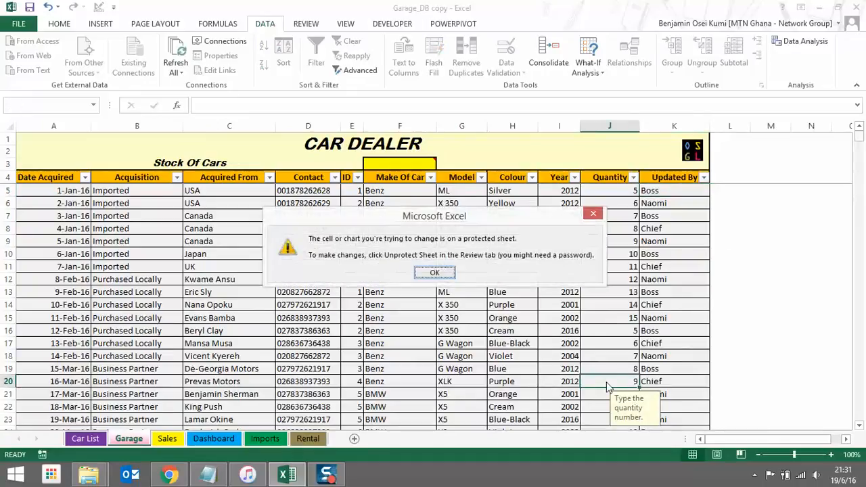
{"action": "left_click", "coordinate": [445, 274]}
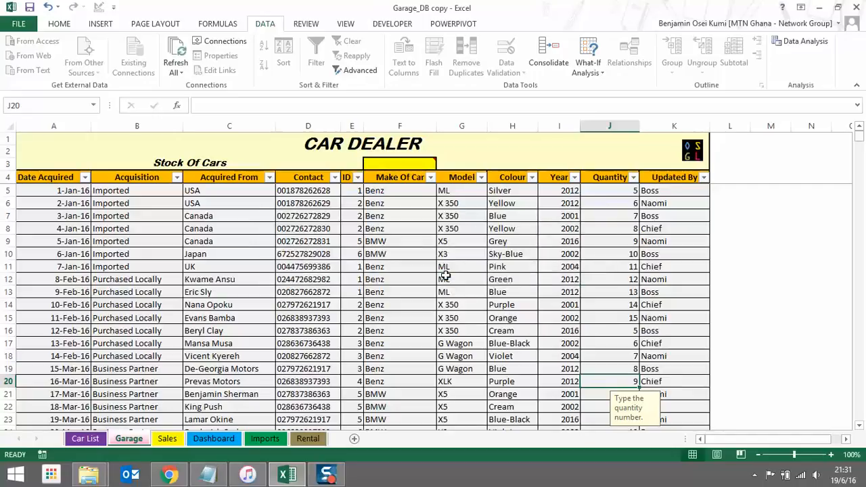
{"action": "right_click", "coordinate": [144, 439]}
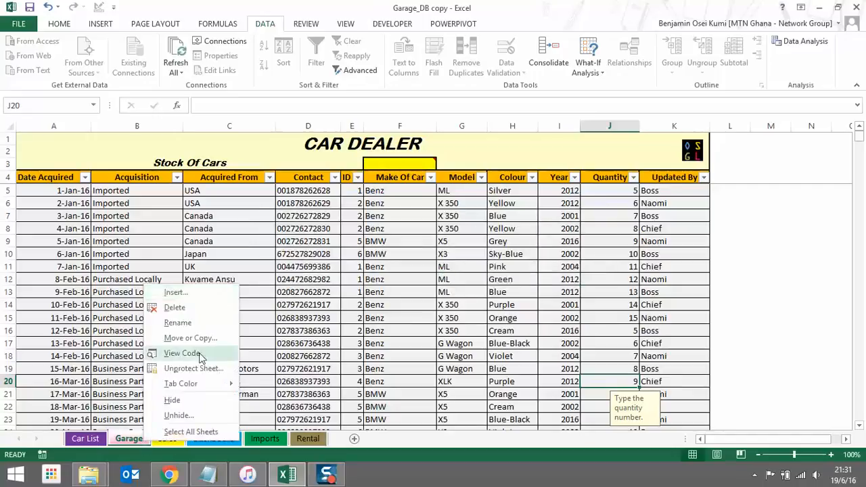
{"action": "left_click", "coordinate": [201, 368]}
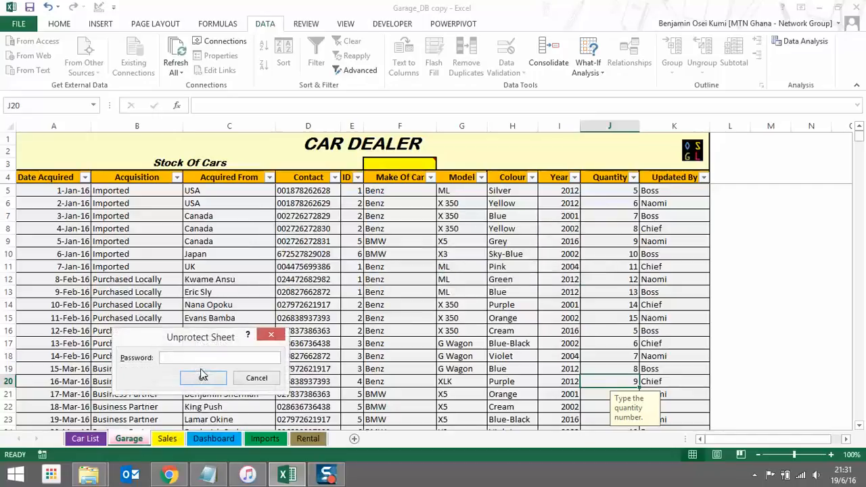
{"action": "type", "text": "•••••"}
{"action": "left_click", "coordinate": [203, 377]}
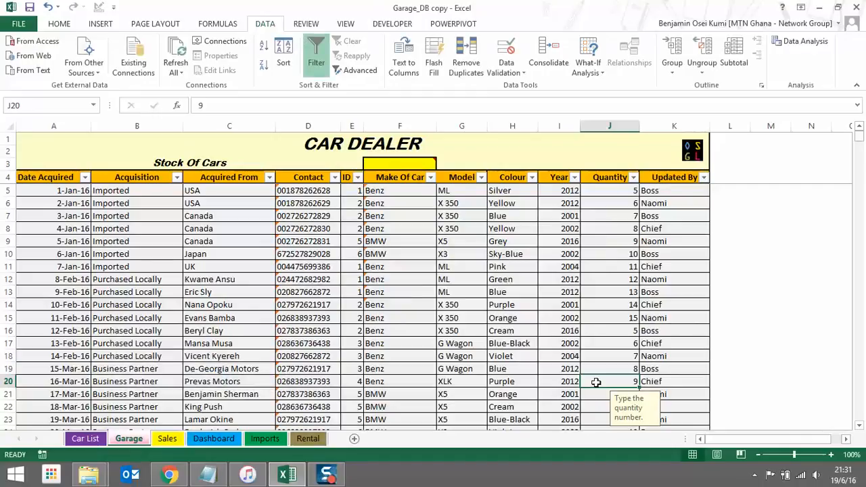
{"action": "type", "text": "17"}
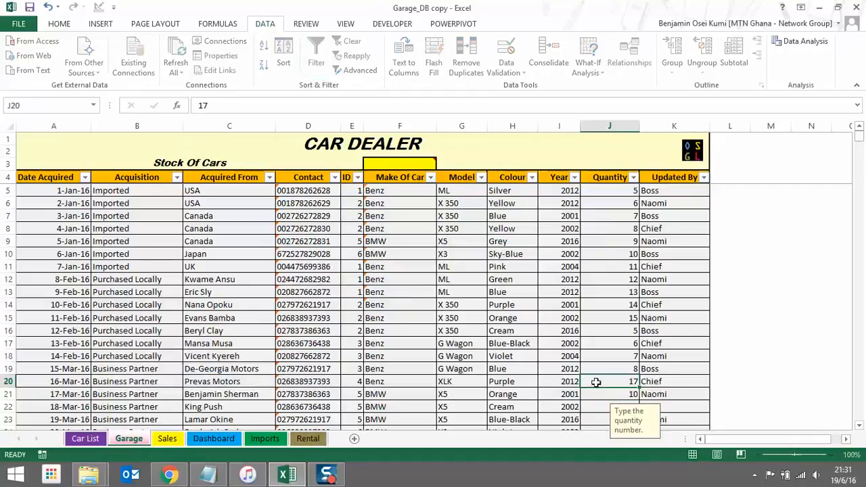
{"action": "key", "text": "Return"}
{"action": "left_click", "coordinate": [213, 442]}
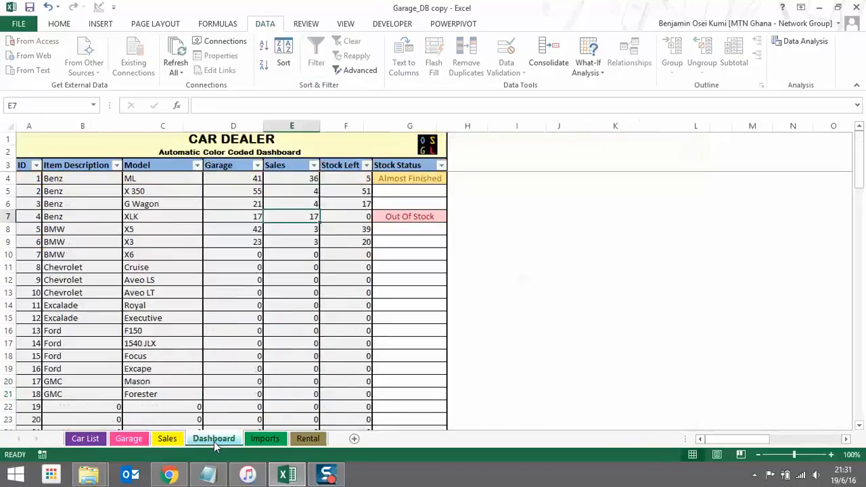
{"action": "left_click", "coordinate": [241, 218]}
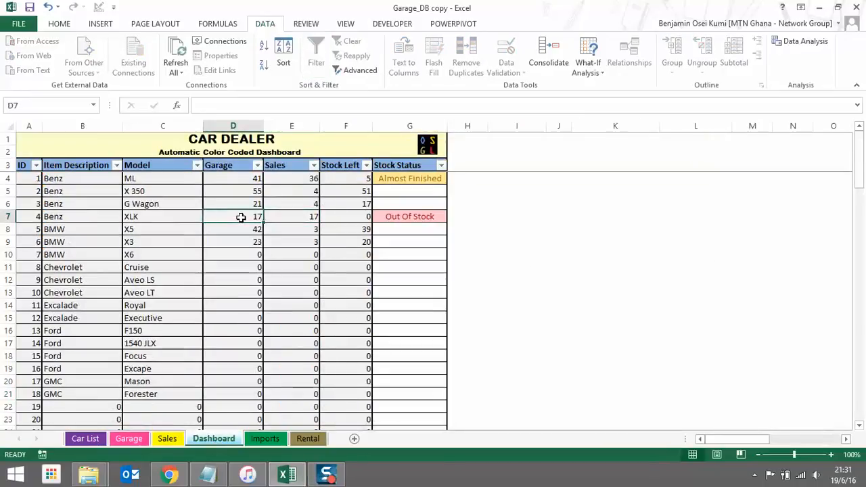
{"action": "left_click", "coordinate": [408, 218]}
{"action": "left_click", "coordinate": [341, 218]}
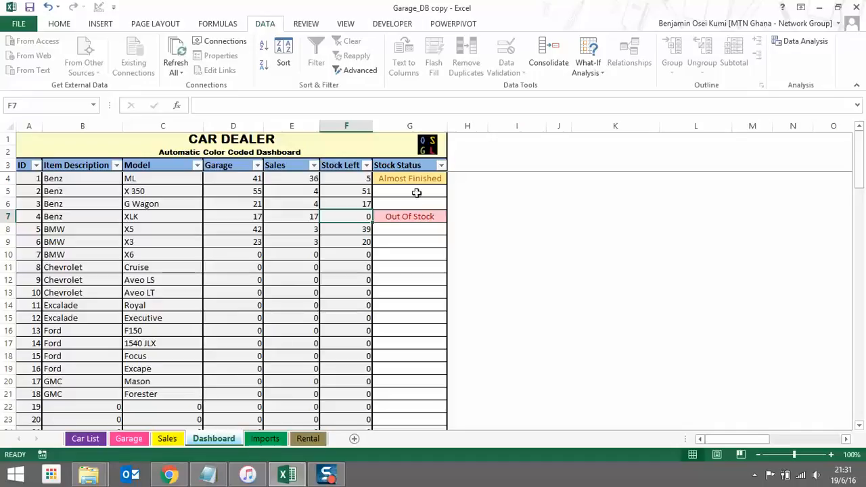
{"action": "left_click", "coordinate": [416, 217]}
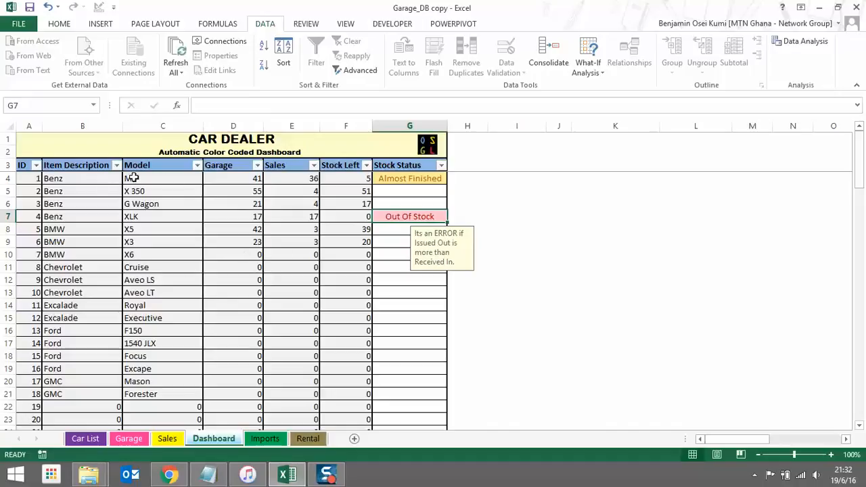
{"action": "left_click", "coordinate": [79, 178]}
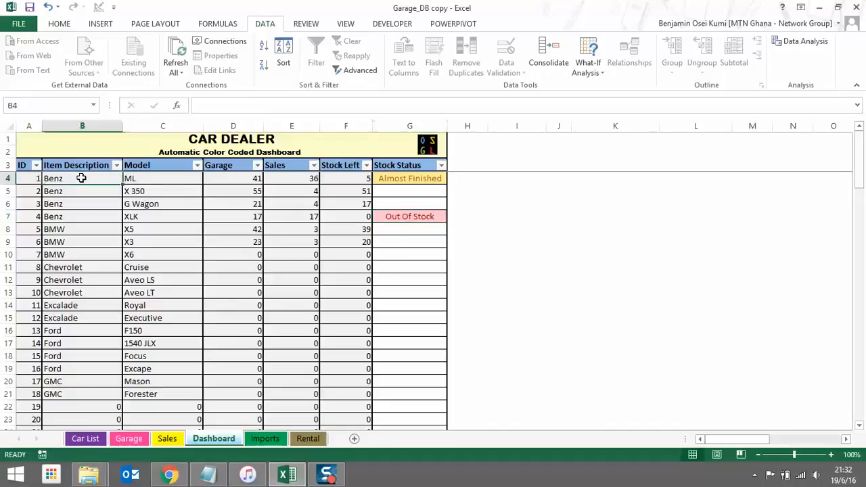
{"action": "left_click", "coordinate": [145, 192]}
{"action": "left_click", "coordinate": [154, 204]}
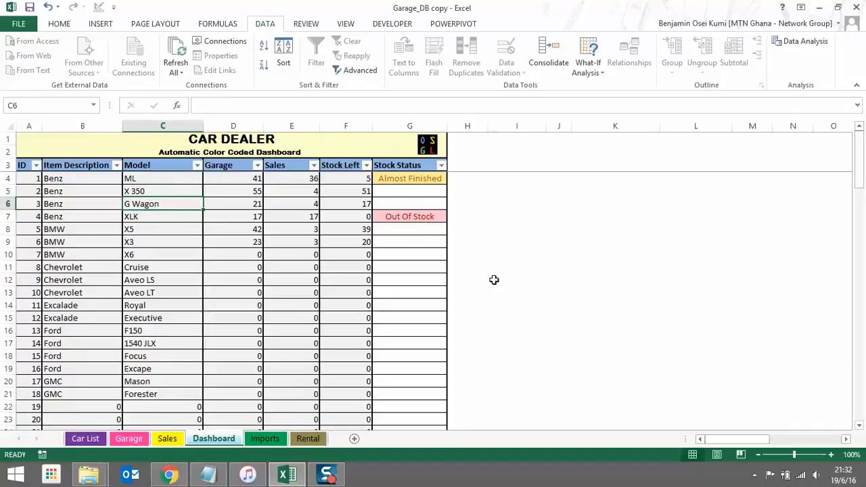
Review the first import's model ML, year, colour, country, cost, shipping, duty and miscellaneous charge
{"action": "left_click", "coordinate": [266, 439]}
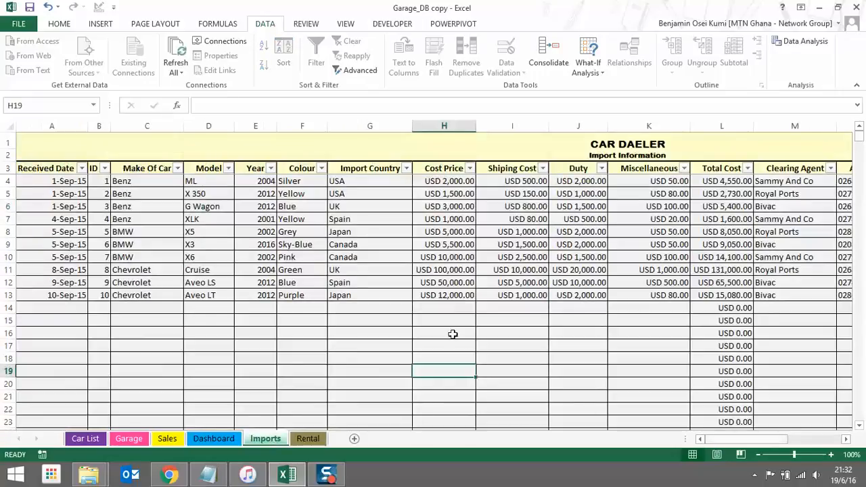
{"action": "left_click", "coordinate": [220, 184]}
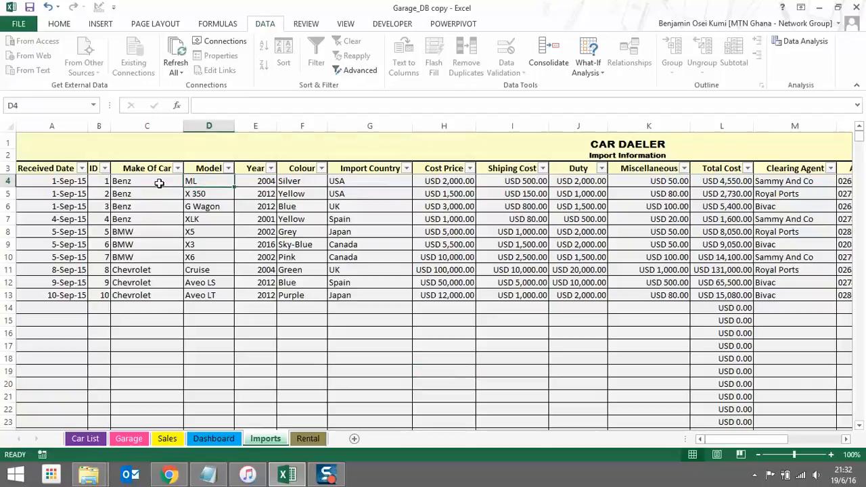
{"action": "left_click", "coordinate": [256, 181]}
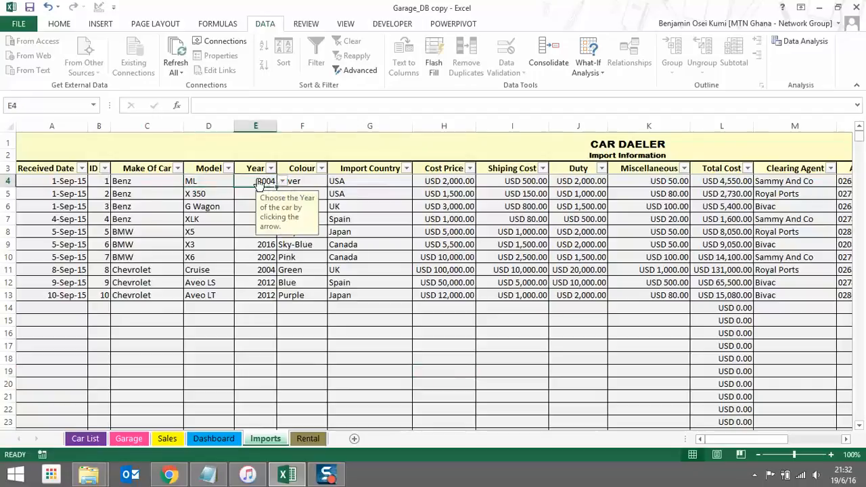
{"action": "left_click", "coordinate": [302, 181]}
{"action": "left_click", "coordinate": [372, 181]}
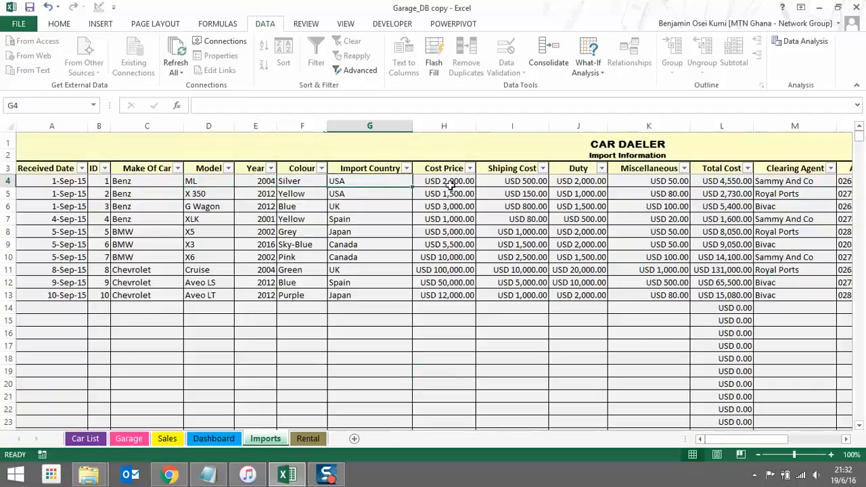
{"action": "left_click", "coordinate": [454, 180]}
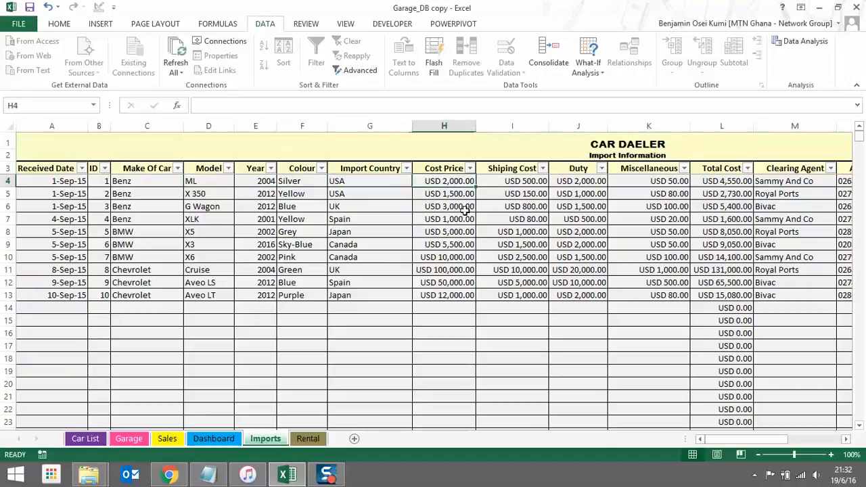
{"action": "left_click", "coordinate": [528, 181]}
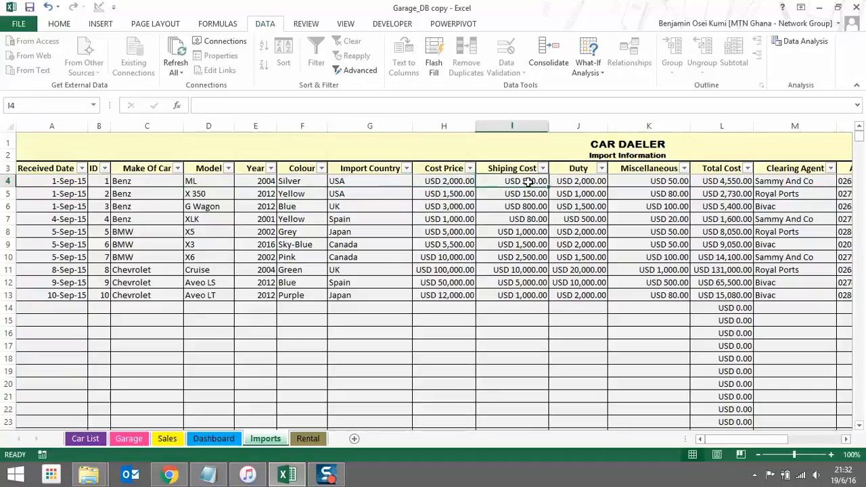
{"action": "left_click", "coordinate": [587, 182]}
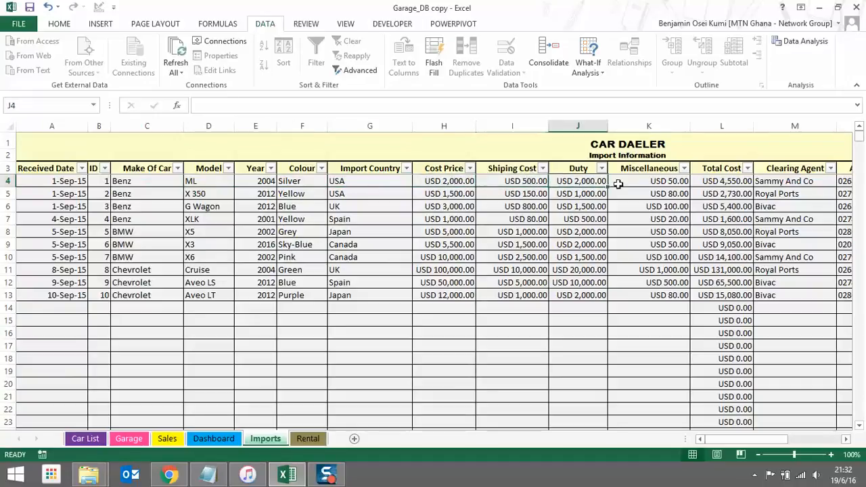
{"action": "left_click", "coordinate": [650, 182]}
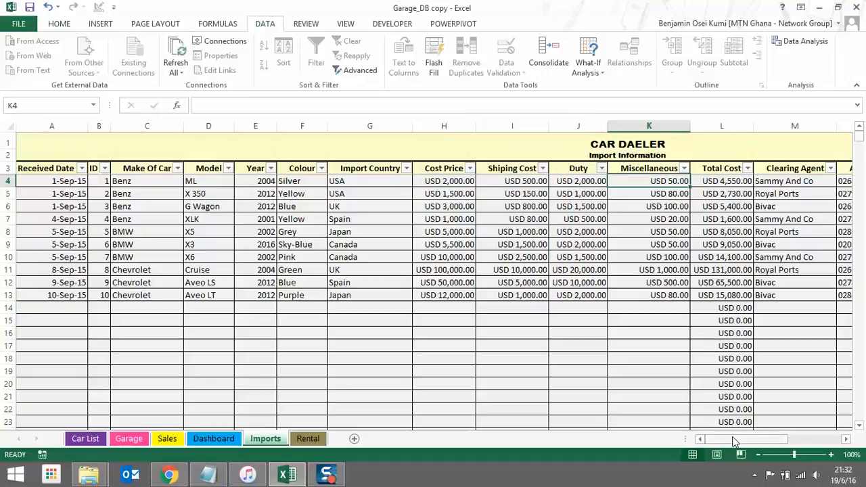
{"action": "left_click_drag", "start_coordinate": [727, 440], "coordinate": [777, 443]}
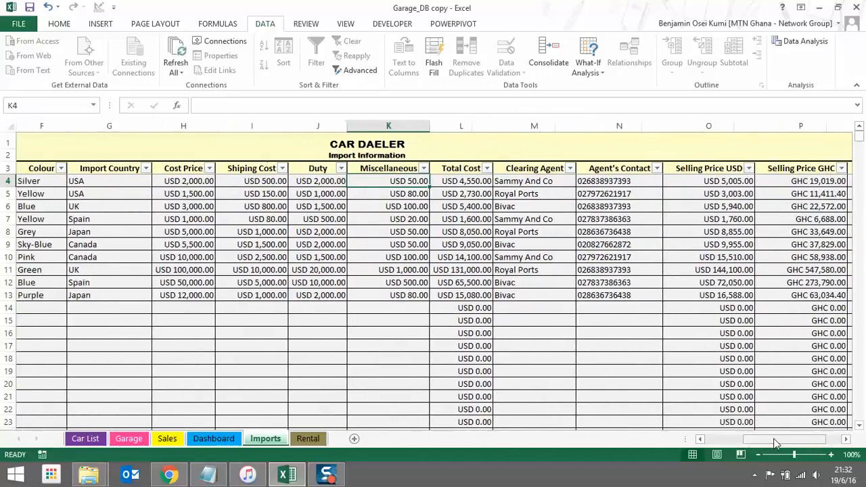
{"action": "left_click", "coordinate": [476, 182]}
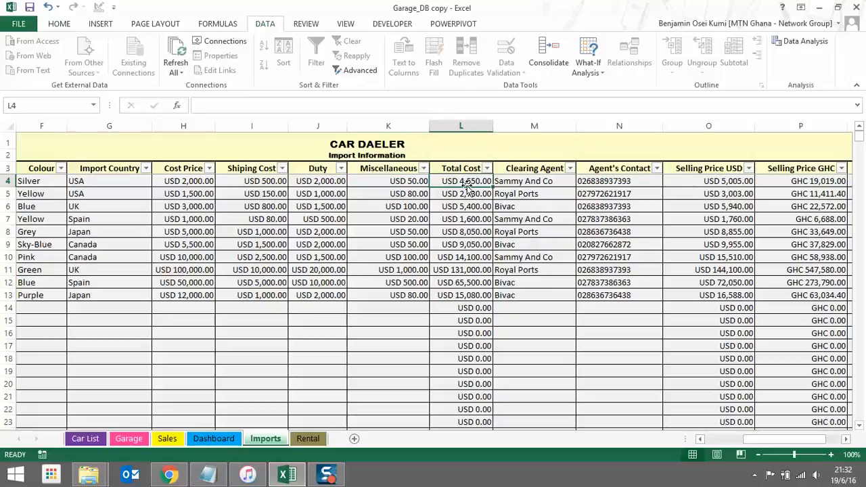
{"action": "left_click", "coordinate": [409, 180]}
{"action": "key", "text": "Delete"}
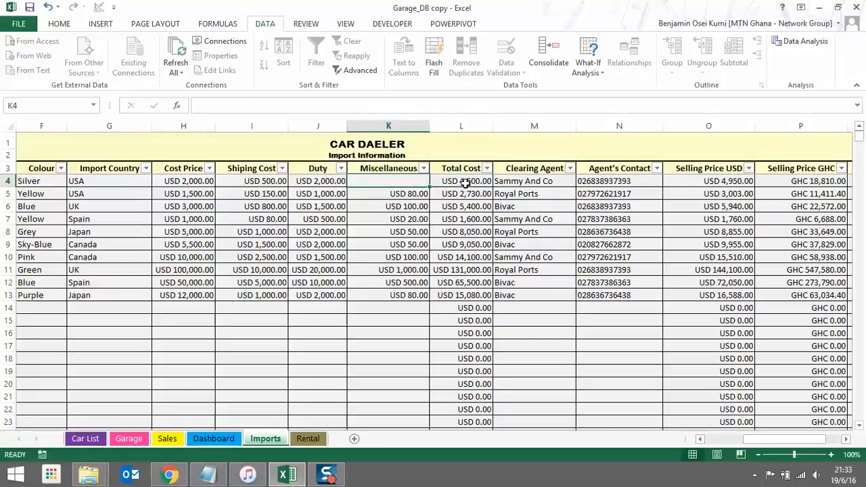
{"action": "left_click", "coordinate": [48, 7]}
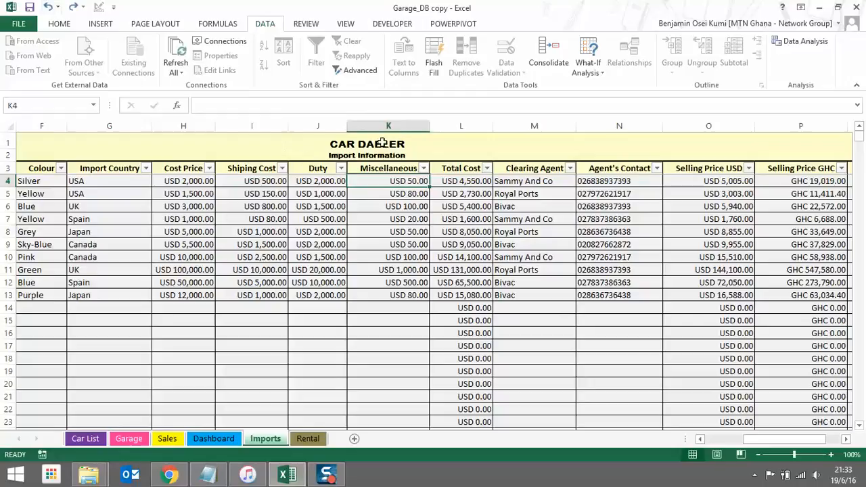
{"action": "left_click", "coordinate": [474, 179]}
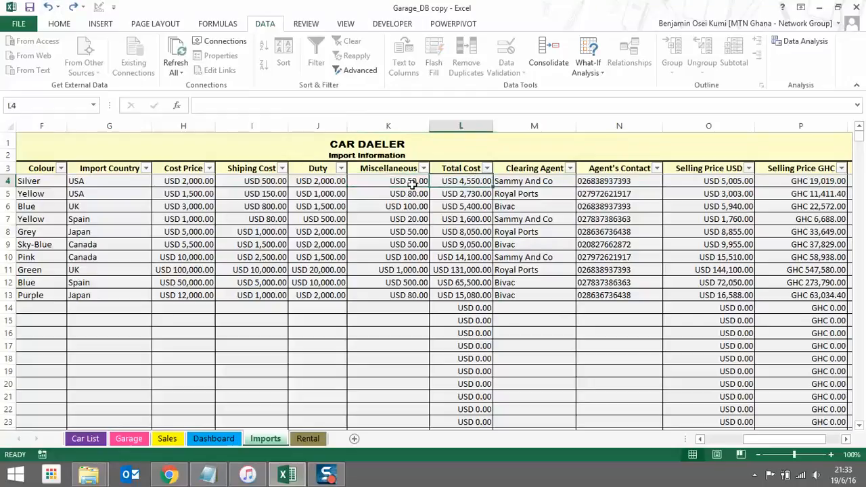
{"action": "key", "text": "Left"}
{"action": "key", "text": "Left"}
{"action": "key", "text": "Left"}
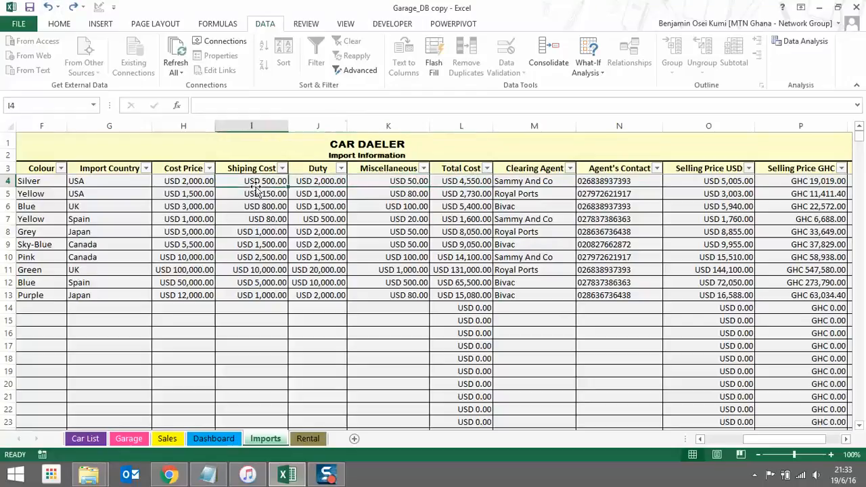
{"action": "left_click", "coordinate": [194, 179]}
{"action": "left_click", "coordinate": [460, 181]}
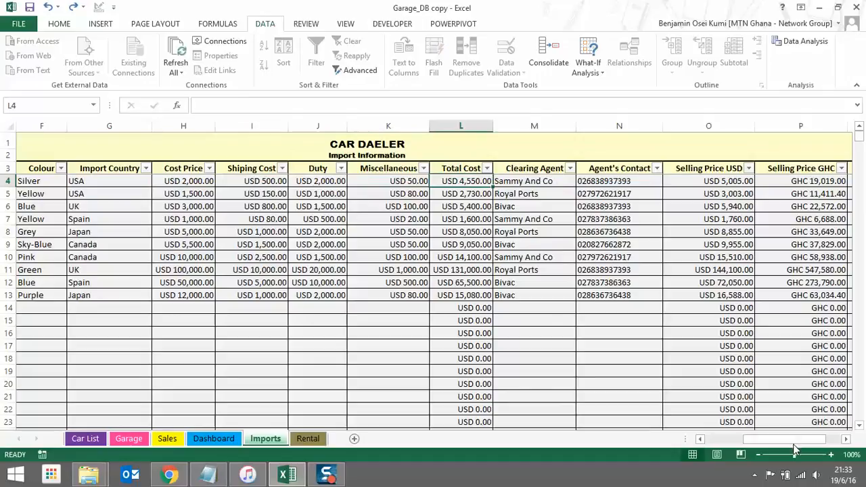
{"action": "left_click_drag", "start_coordinate": [801, 441], "coordinate": [817, 441]}
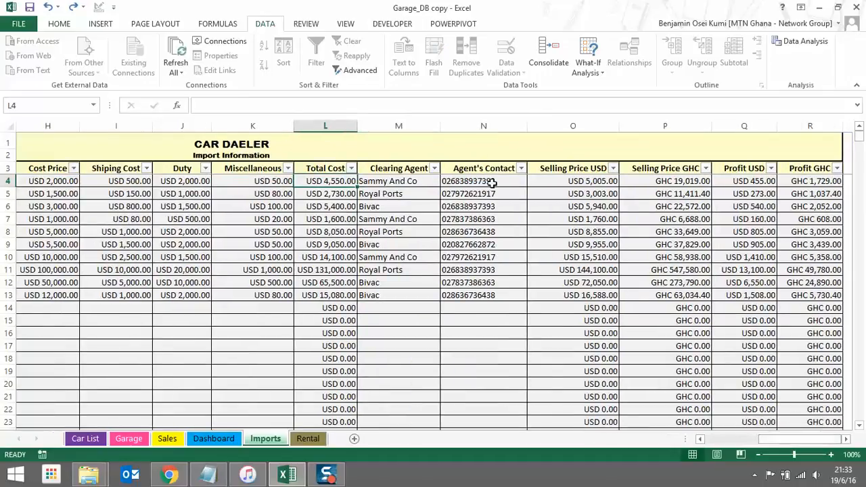
{"action": "left_click", "coordinate": [584, 181]}
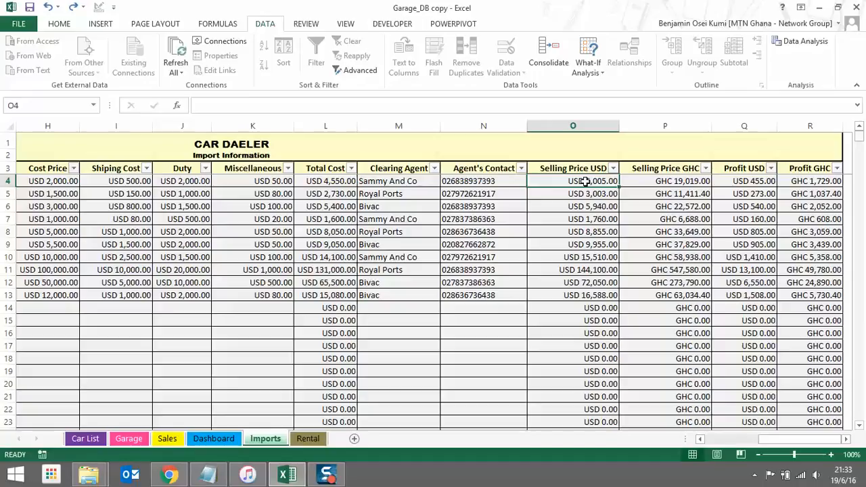
{"action": "left_click", "coordinate": [346, 180]}
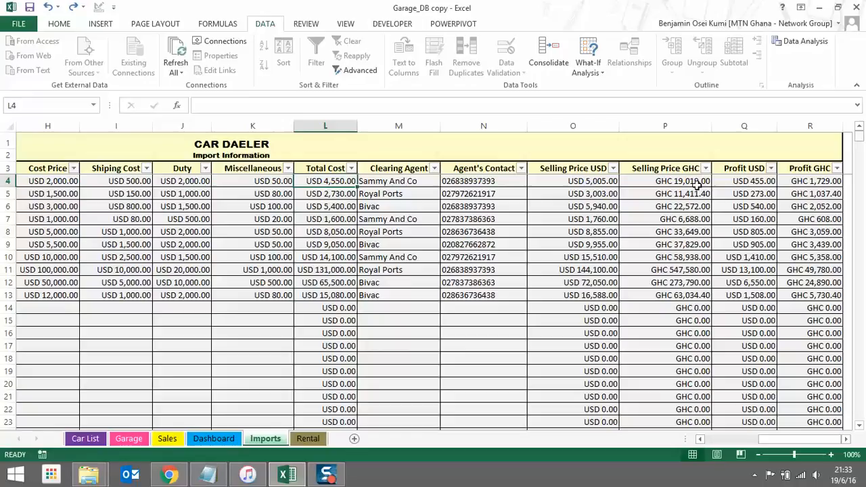
{"action": "left_click", "coordinate": [588, 183]}
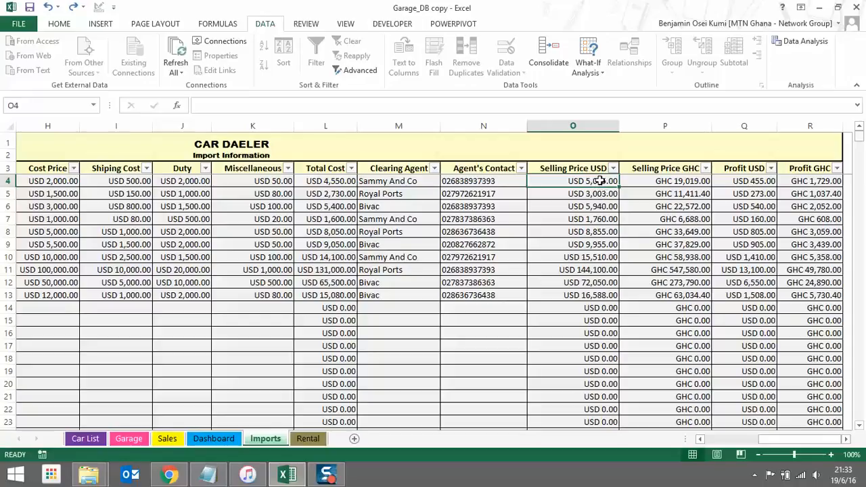
{"action": "left_click", "coordinate": [759, 181]}
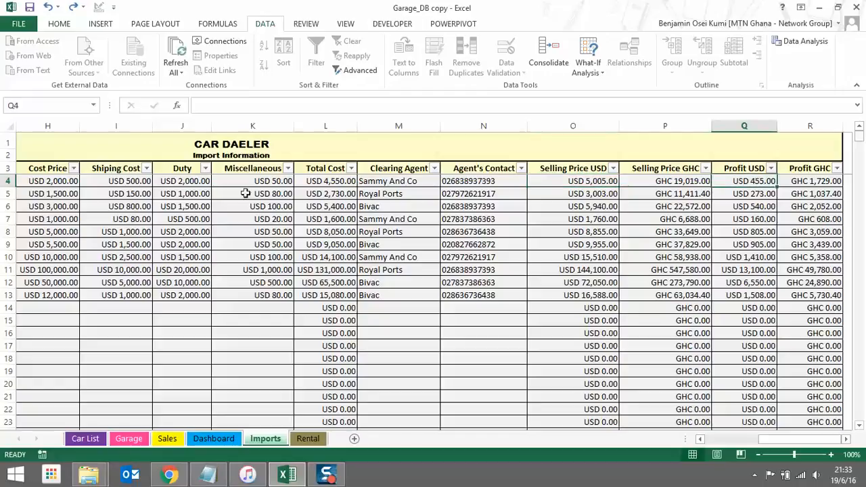
{"action": "left_click", "coordinate": [580, 169]}
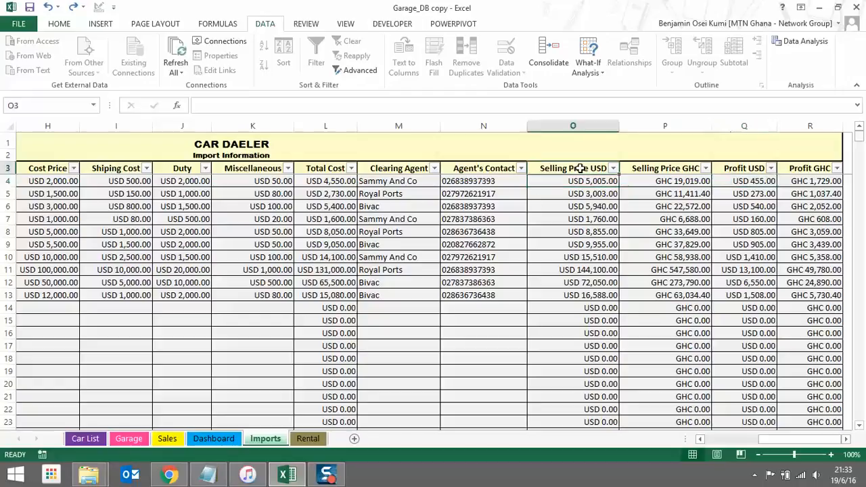
{"action": "left_click", "coordinate": [751, 169]}
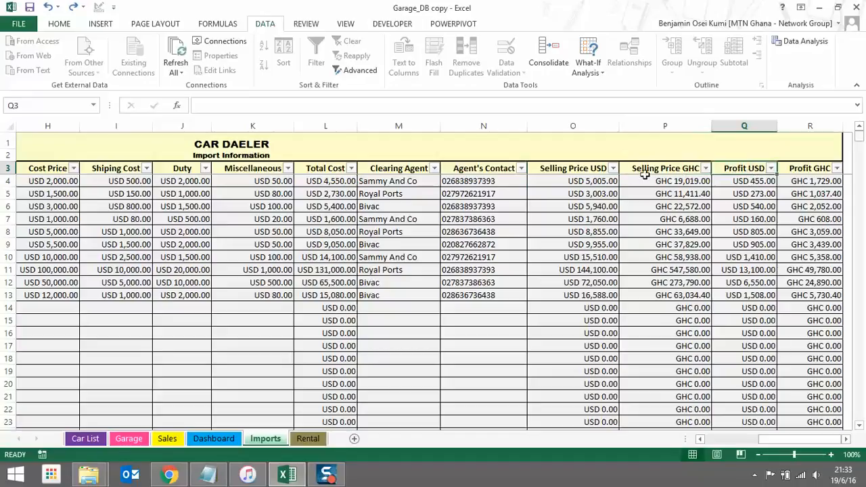
{"action": "left_click", "coordinate": [591, 172]}
{"action": "left_click", "coordinate": [664, 171]}
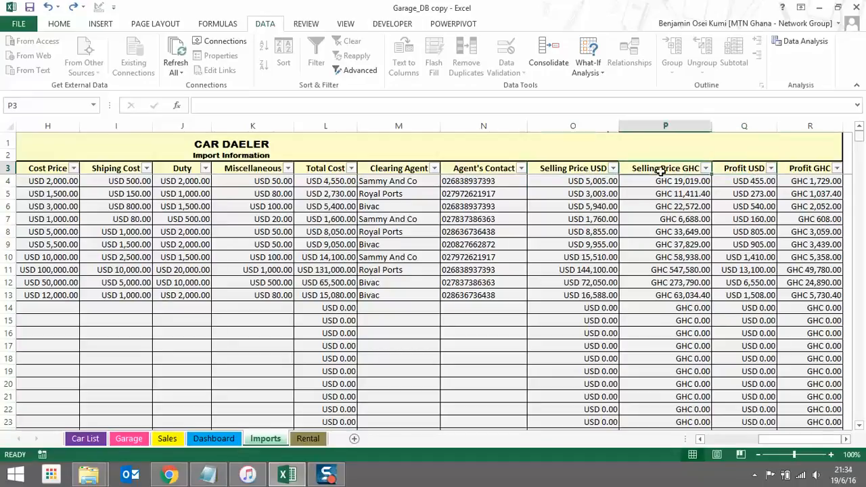
{"action": "left_click", "coordinate": [740, 171]}
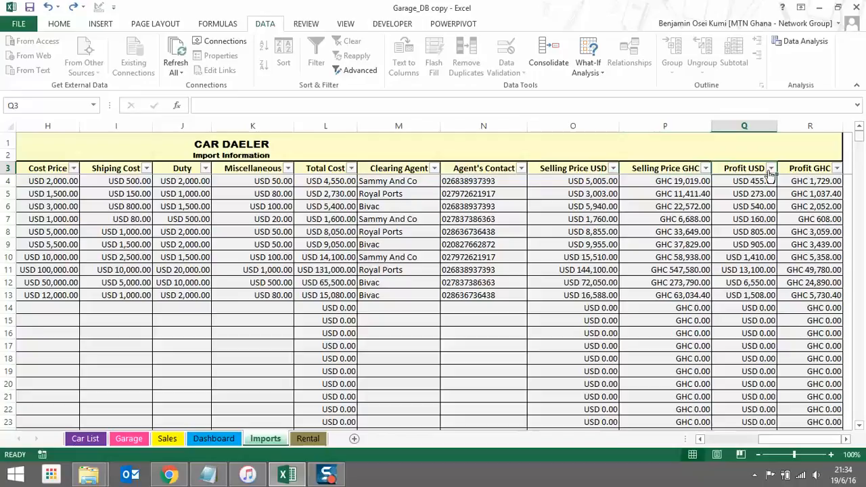
{"action": "left_click", "coordinate": [800, 172]}
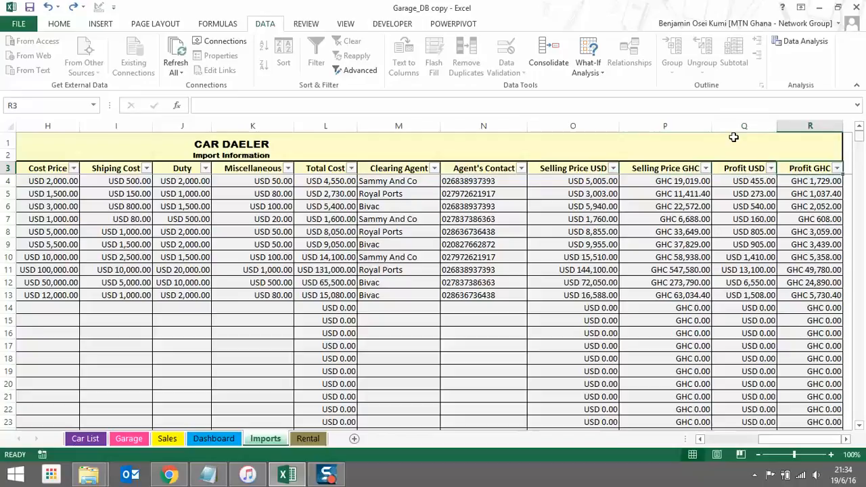
{"action": "left_click", "coordinate": [587, 182]}
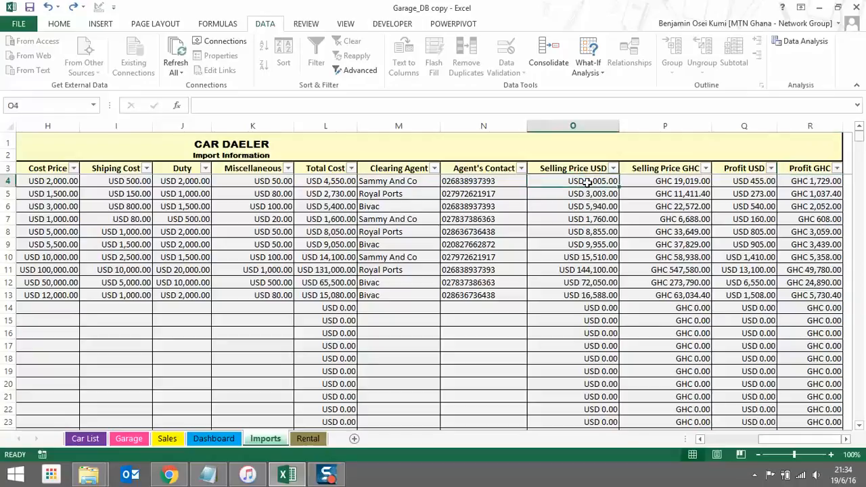
{"action": "left_click", "coordinate": [342, 181]}
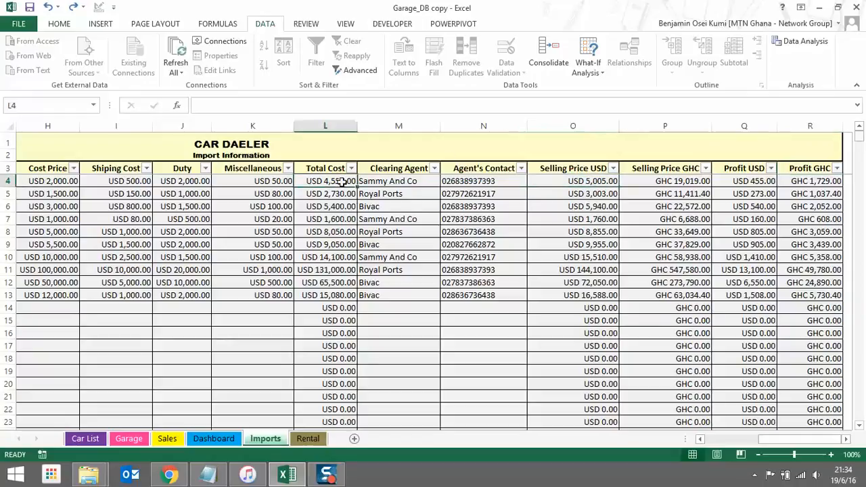
{"action": "left_click", "coordinate": [586, 184]}
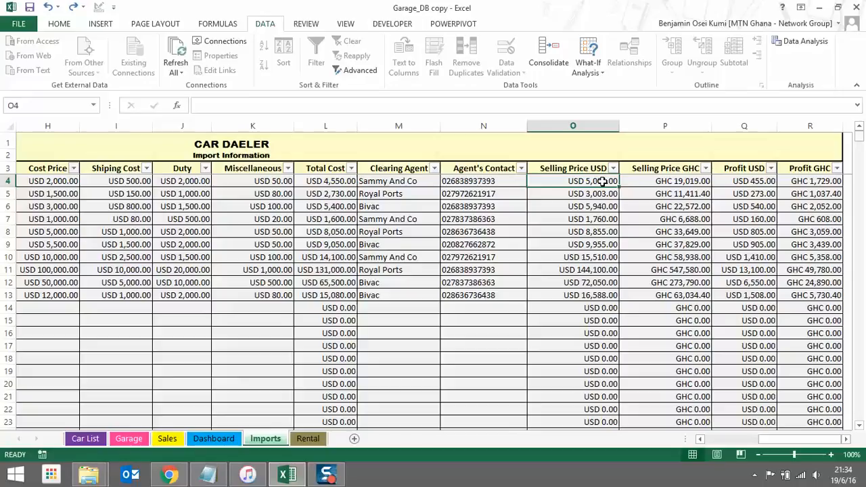
{"action": "left_click", "coordinate": [653, 187]}
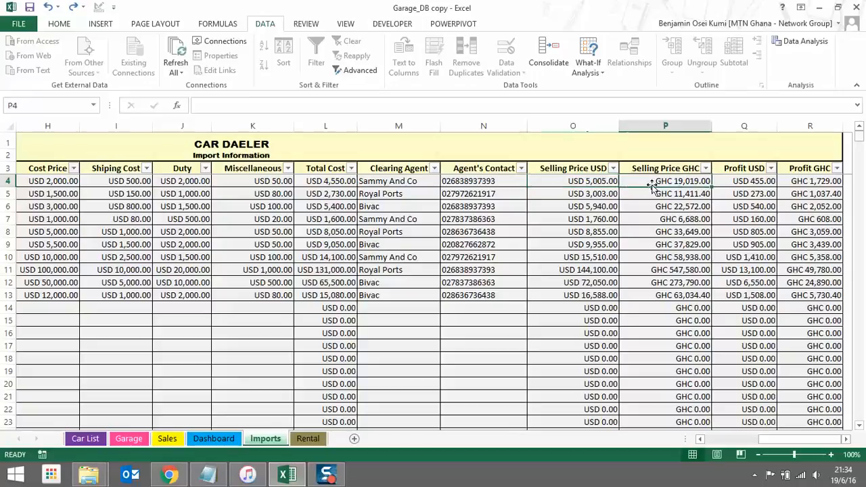
{"action": "left_click", "coordinate": [574, 182]}
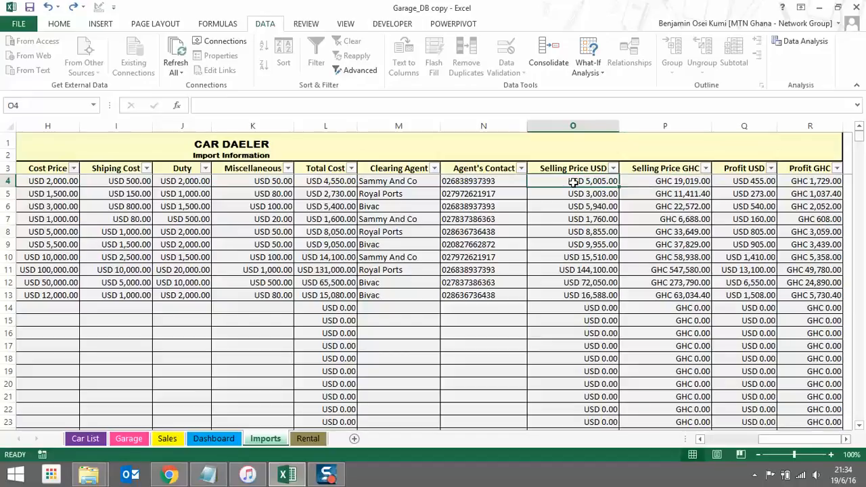
{"action": "left_click", "coordinate": [651, 180]}
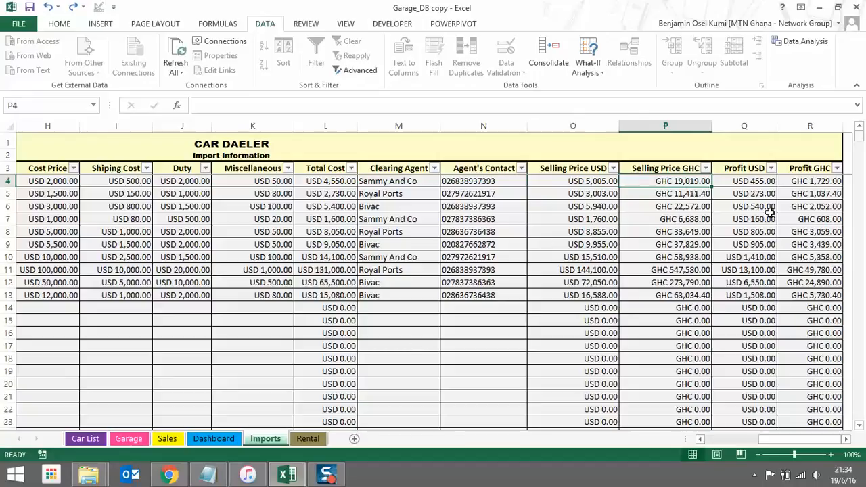
{"action": "left_click", "coordinate": [753, 183]}
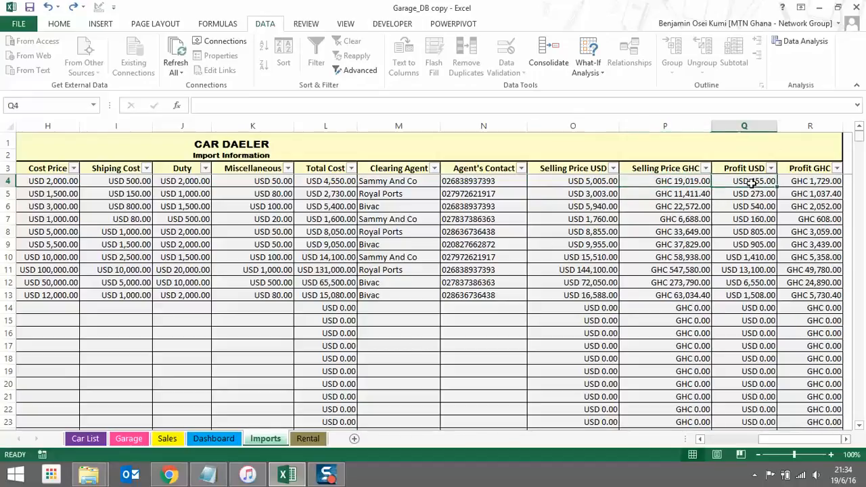
{"action": "left_click", "coordinate": [600, 180]}
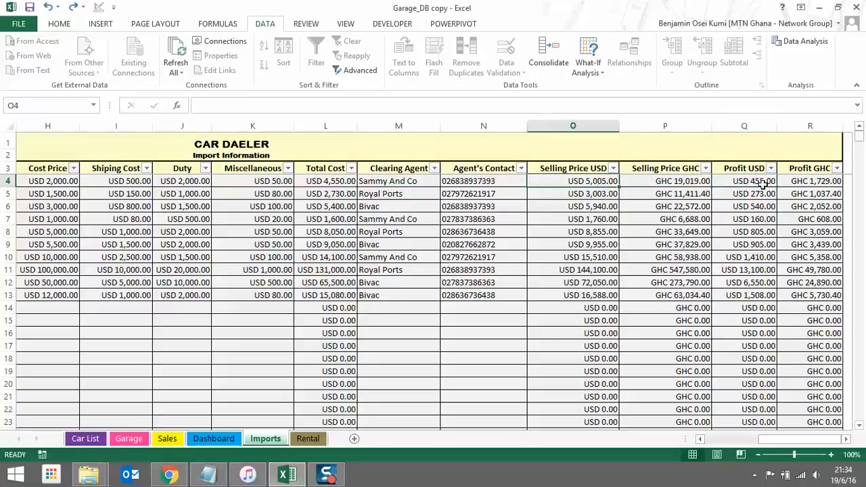
{"action": "left_click", "coordinate": [762, 184]}
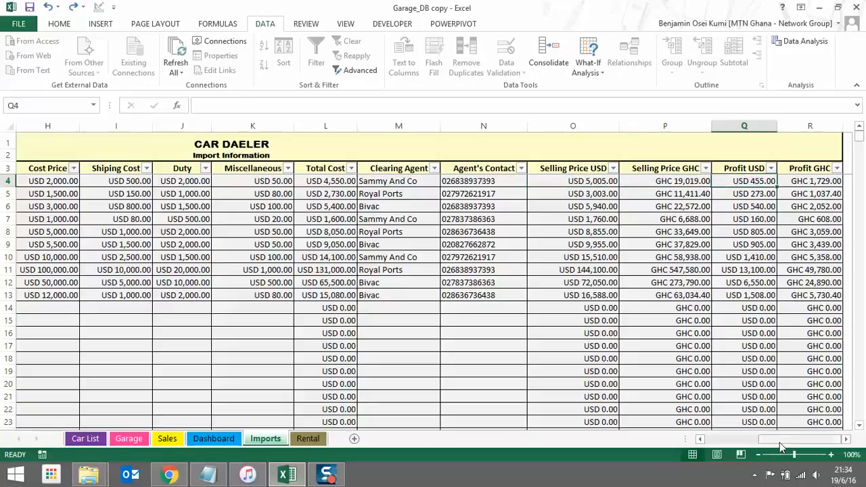
{"action": "left_click", "coordinate": [818, 181]}
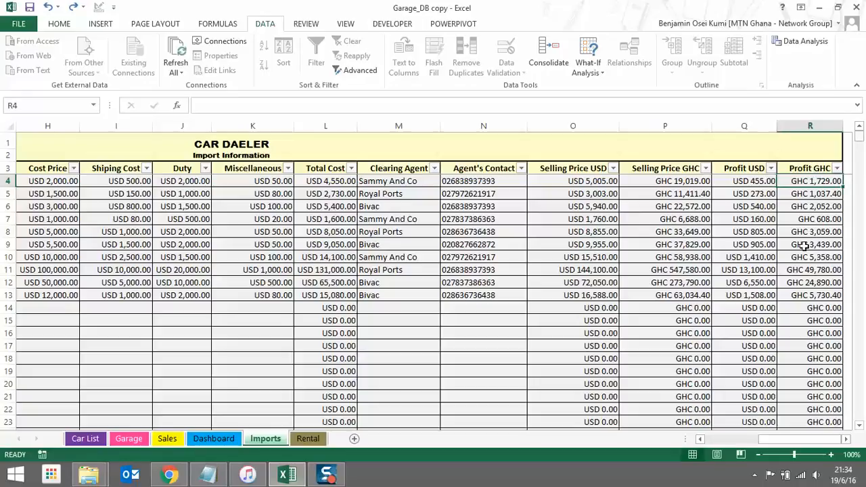
{"action": "left_click", "coordinate": [754, 225]}
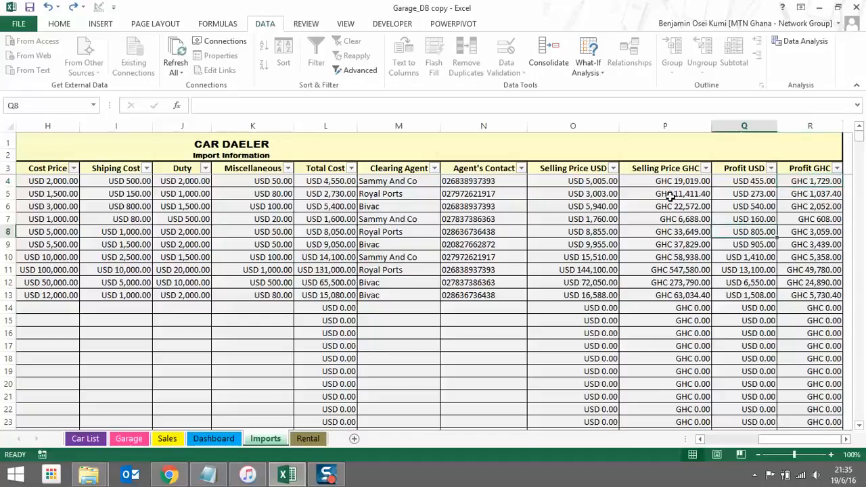
{"action": "left_click", "coordinate": [668, 195]}
{"action": "left_click", "coordinate": [613, 205]}
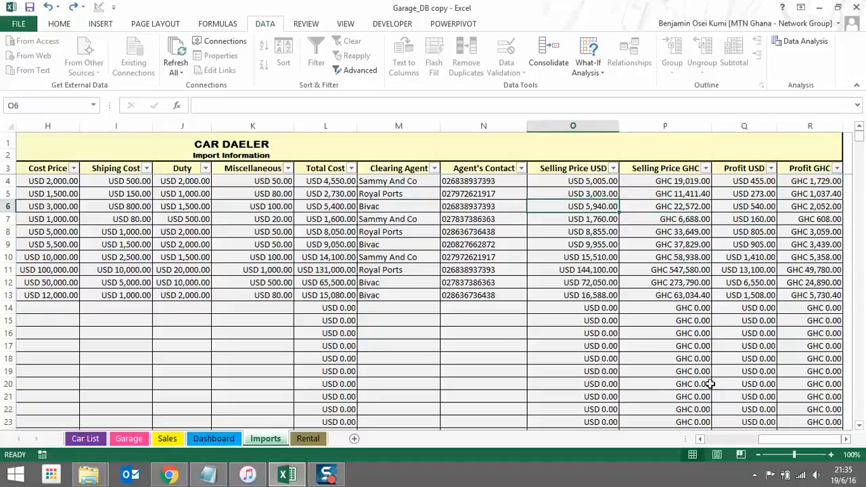
{"action": "left_click_drag", "start_coordinate": [776, 441], "coordinate": [712, 446]}
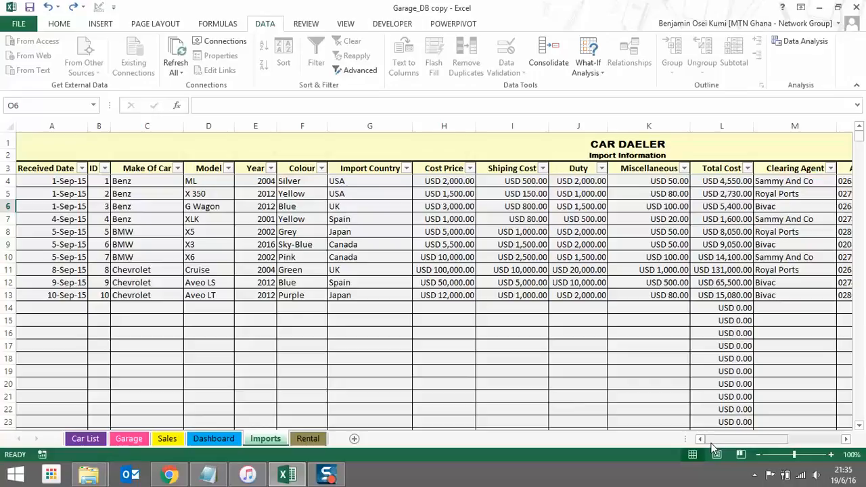
{"action": "left_click", "coordinate": [308, 438]}
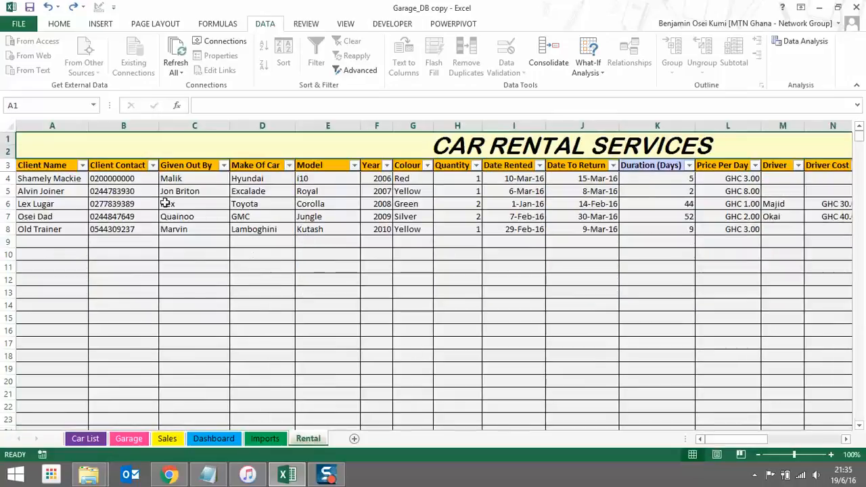
Walk through the first rental's client, contact, issuer, car, rent and due dates, and duration
{"action": "left_click", "coordinate": [53, 178]}
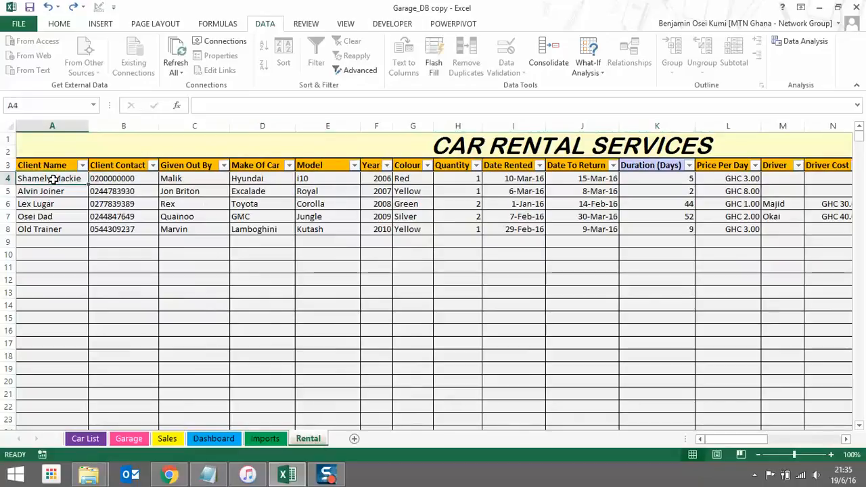
{"action": "key", "text": "Right"}
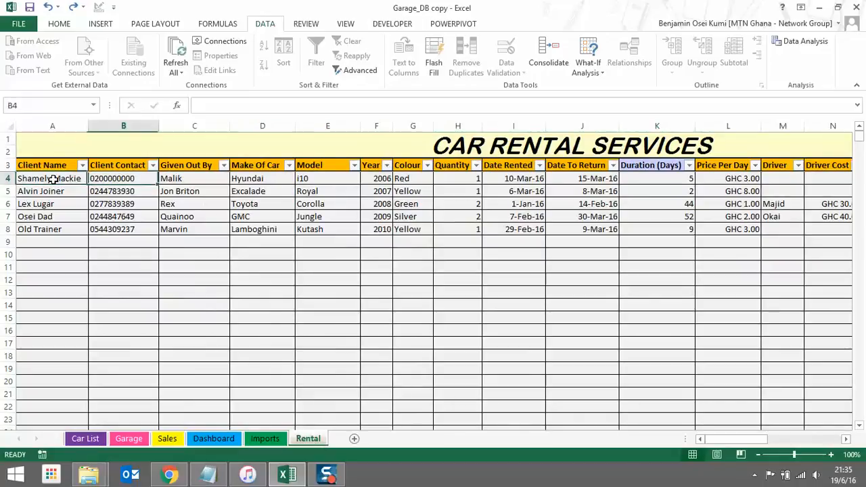
{"action": "key", "text": "Right"}
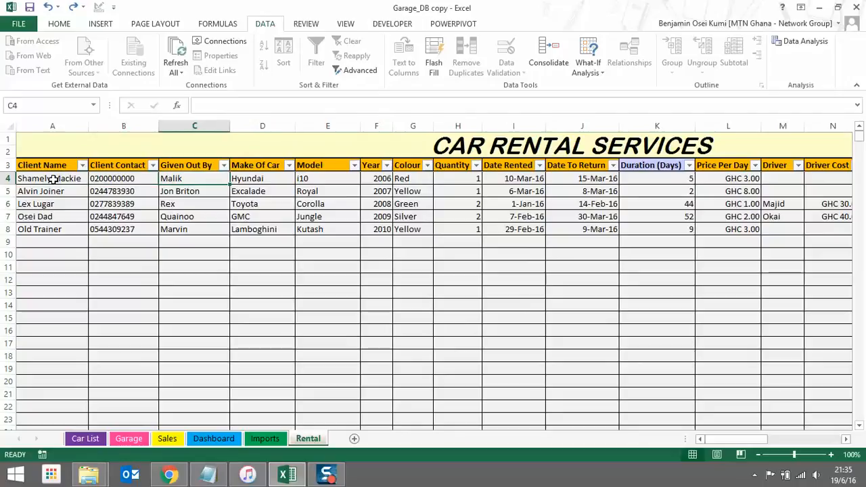
{"action": "key", "text": "Right"}
{"action": "key", "text": "Right"}
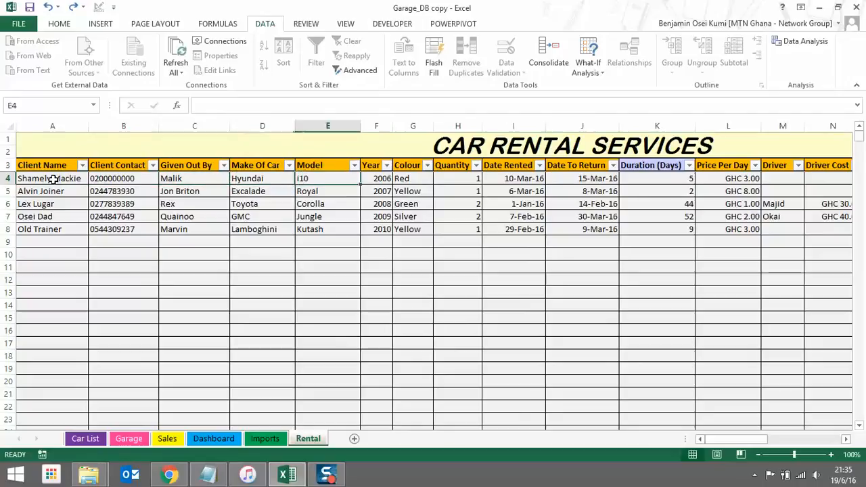
{"action": "key", "text": "Right"}
{"action": "key", "text": "Right"}
{"action": "key", "text": "Right"}
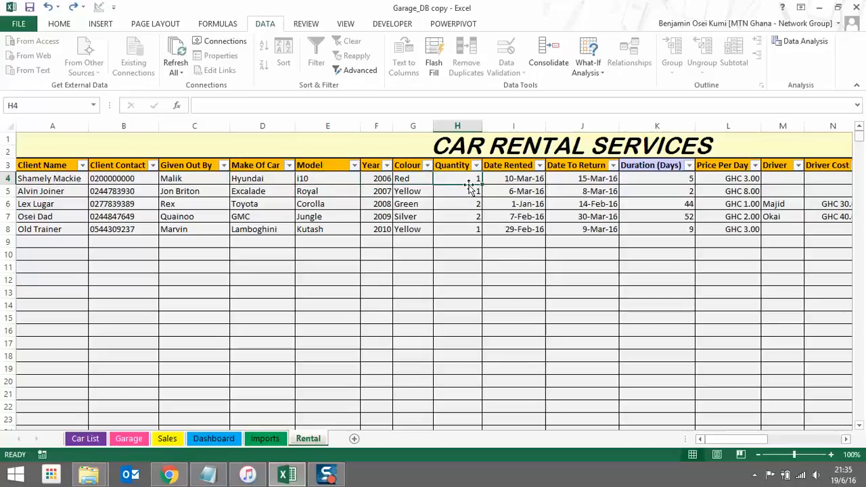
{"action": "left_click", "coordinate": [519, 177]}
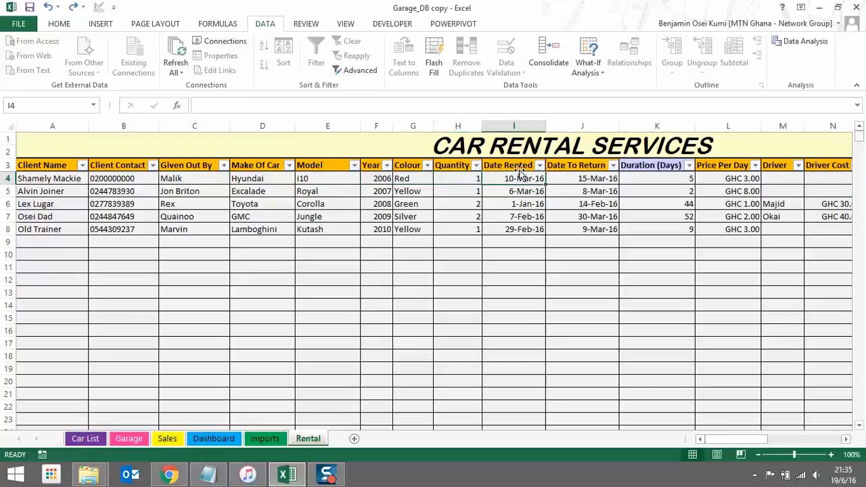
{"action": "left_click", "coordinate": [583, 178]}
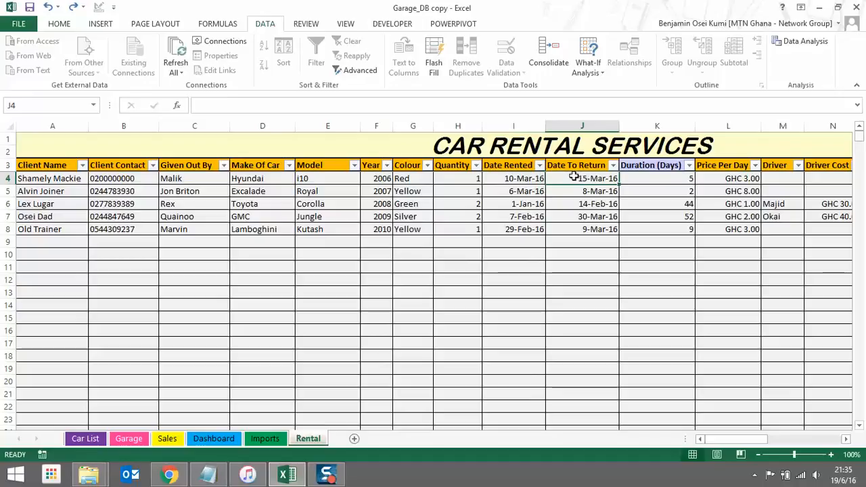
{"action": "left_click", "coordinate": [650, 180]}
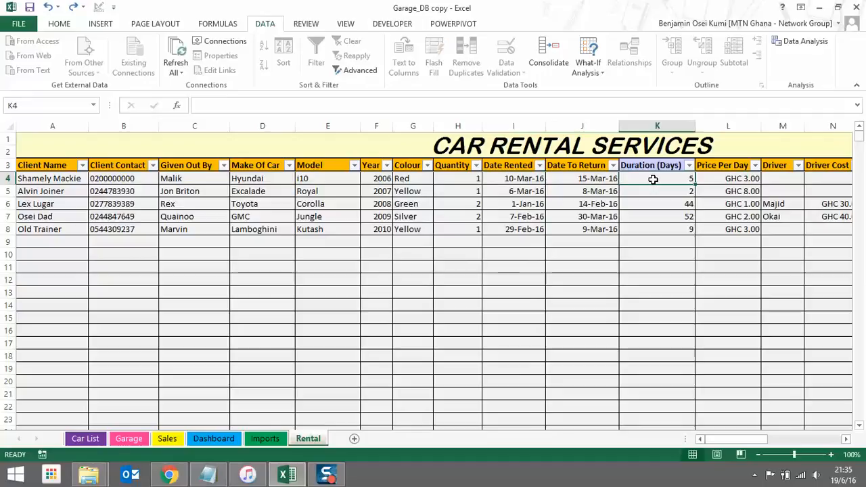
{"action": "left_click", "coordinate": [657, 169]}
{"action": "left_click", "coordinate": [657, 177]}
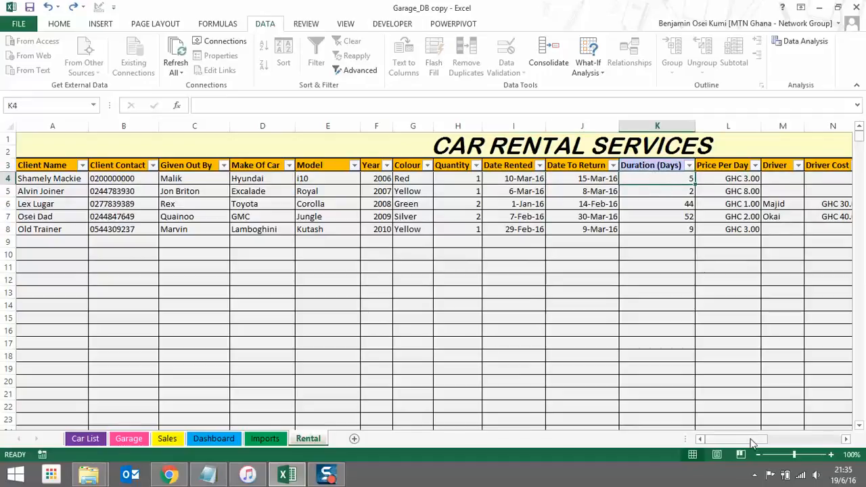
Compare the first rental's price per day with its duration in days
{"action": "left_click_drag", "start_coordinate": [750, 440], "coordinate": [775, 443]}
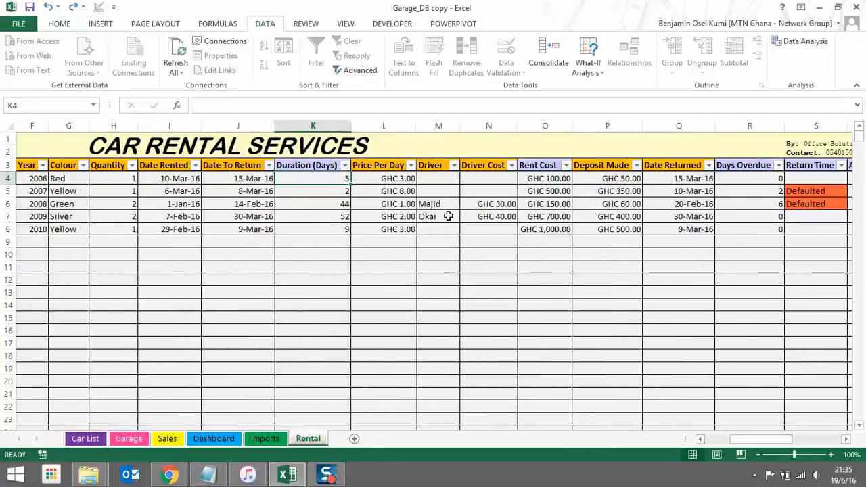
{"action": "left_click", "coordinate": [395, 178]}
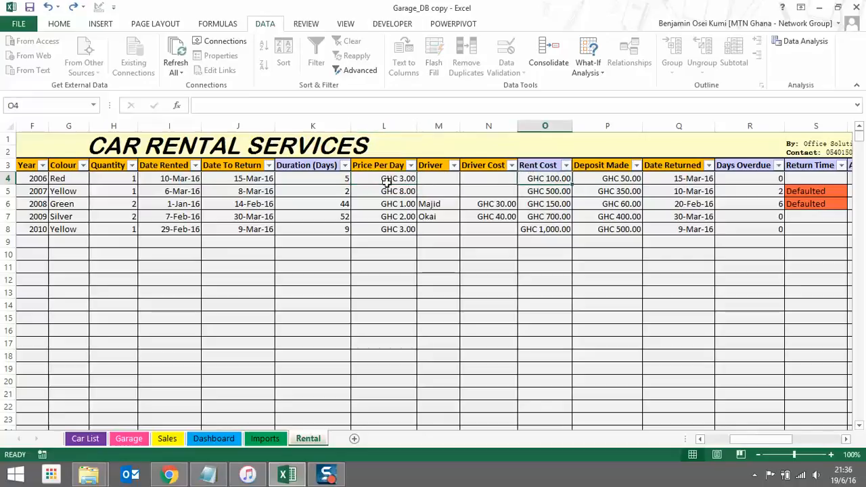
{"action": "left_click", "coordinate": [333, 177]}
{"action": "left_click", "coordinate": [401, 178]}
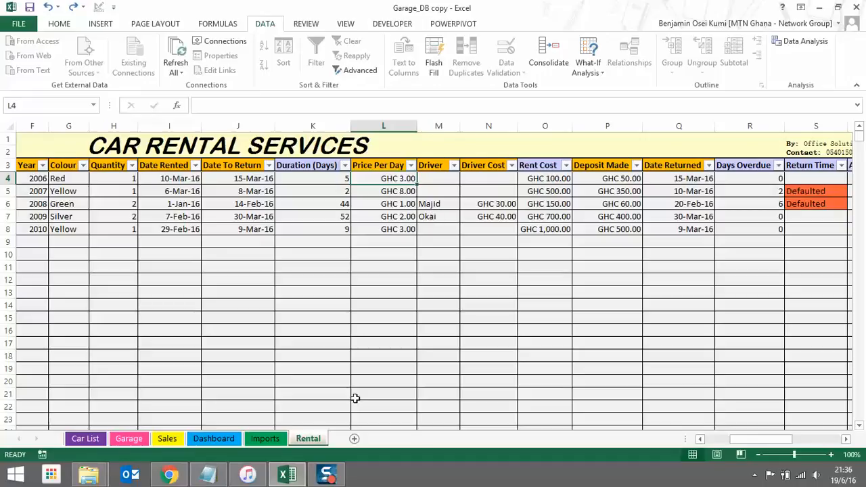
{"action": "right_click", "coordinate": [313, 439]}
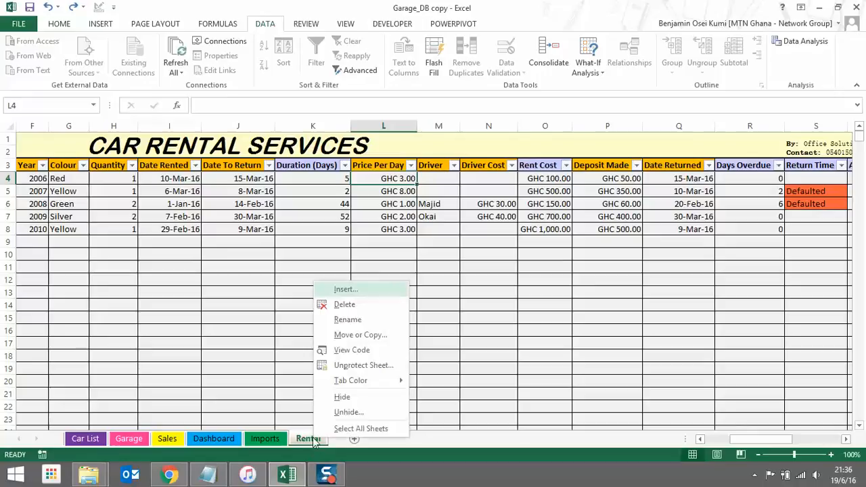
{"action": "left_click", "coordinate": [385, 366]}
{"action": "type", "text": "1"}
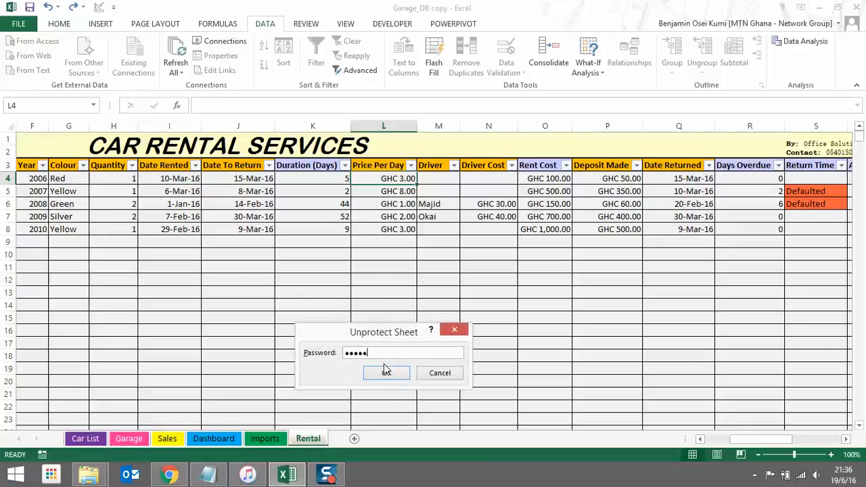
{"action": "left_click", "coordinate": [386, 371]}
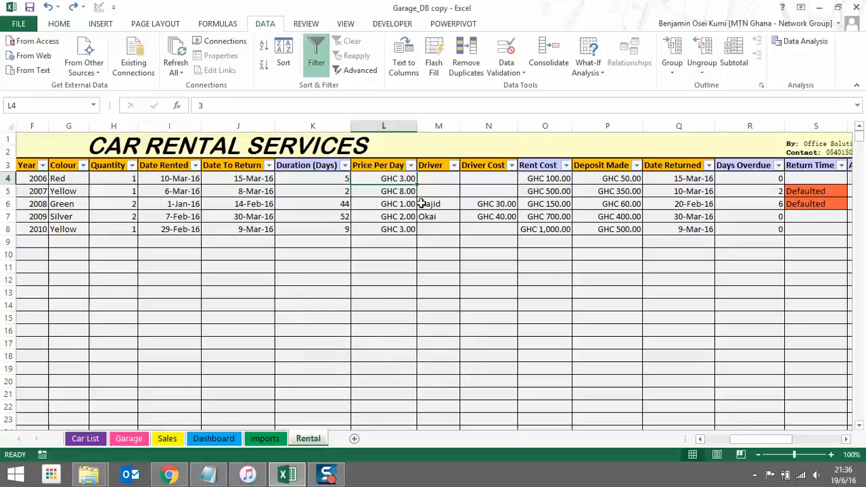
{"action": "left_click", "coordinate": [341, 178]}
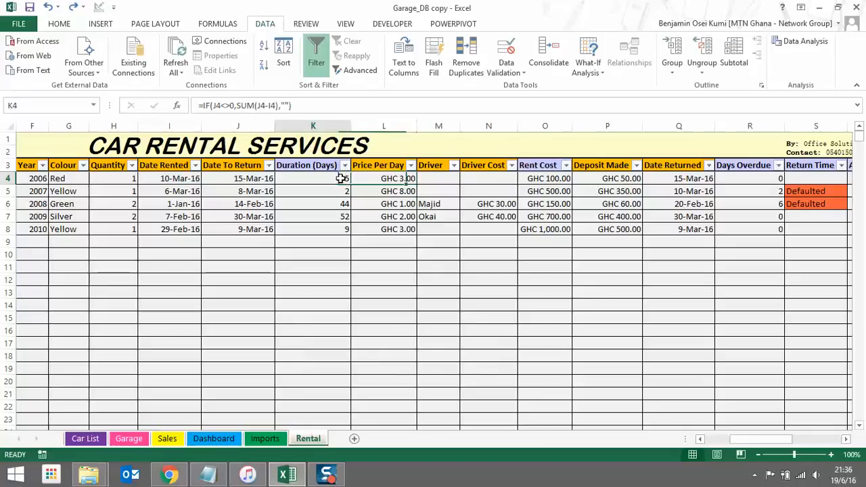
{"action": "left_click", "coordinate": [372, 179]}
{"action": "left_click", "coordinate": [432, 178]}
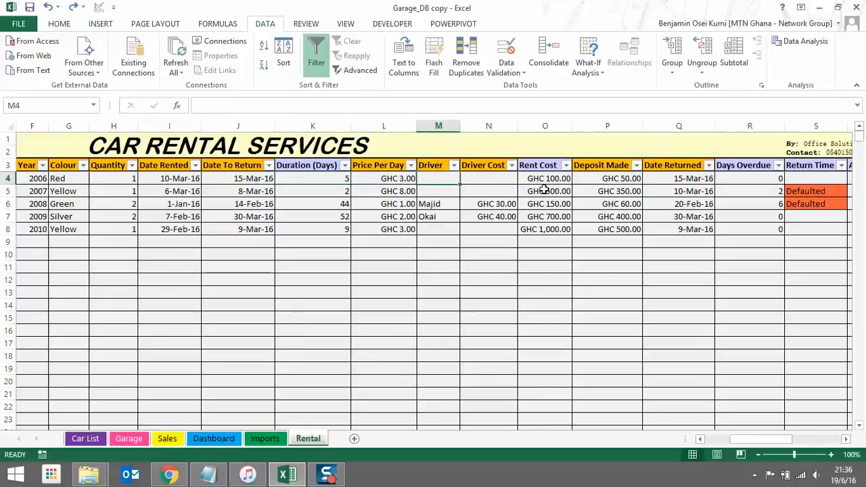
{"action": "left_click", "coordinate": [555, 179]}
{"action": "scroll", "coordinate": [555, 178], "scroll_direction": "down", "scroll_amount": 4}
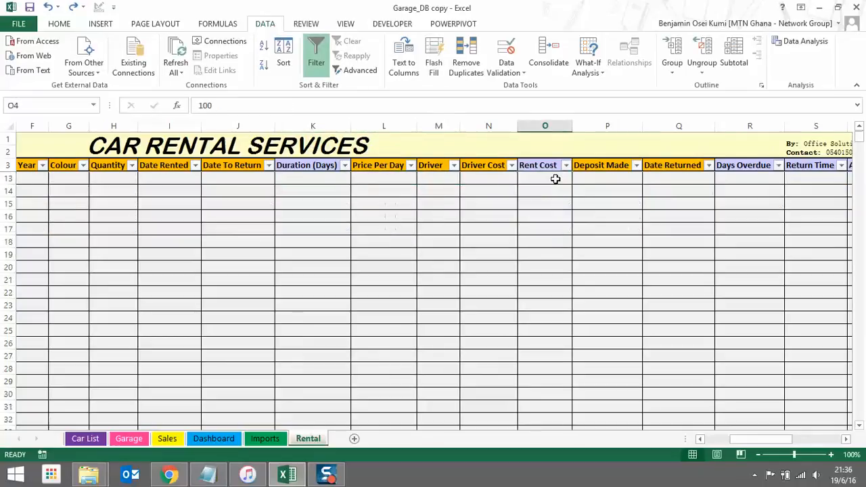
{"action": "scroll", "coordinate": [555, 178], "scroll_direction": "up", "scroll_amount": 4}
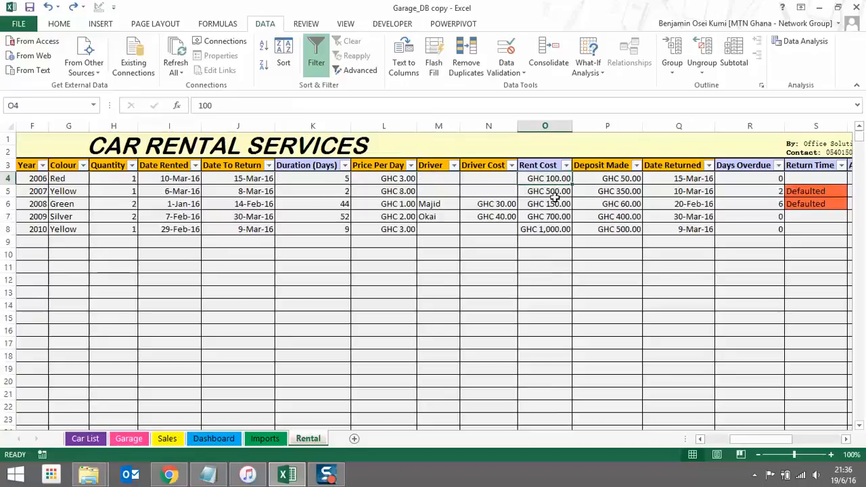
{"action": "left_click", "coordinate": [554, 230]}
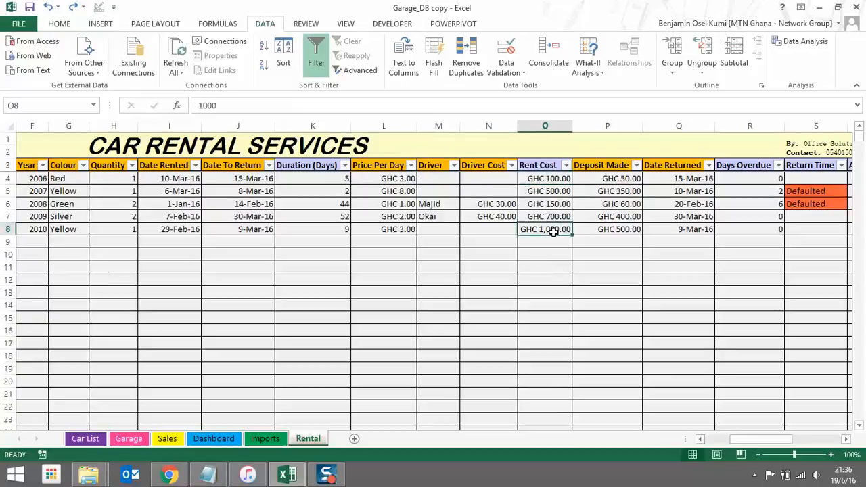
{"action": "left_click", "coordinate": [555, 217]}
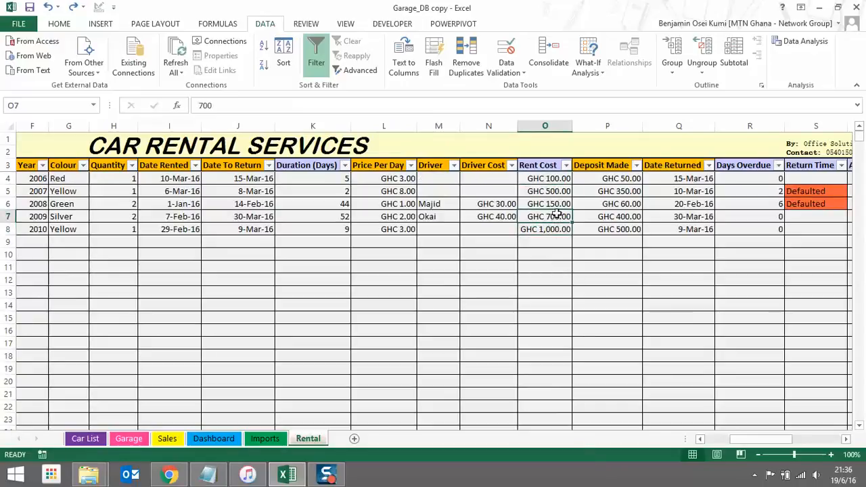
{"action": "left_click", "coordinate": [555, 204]}
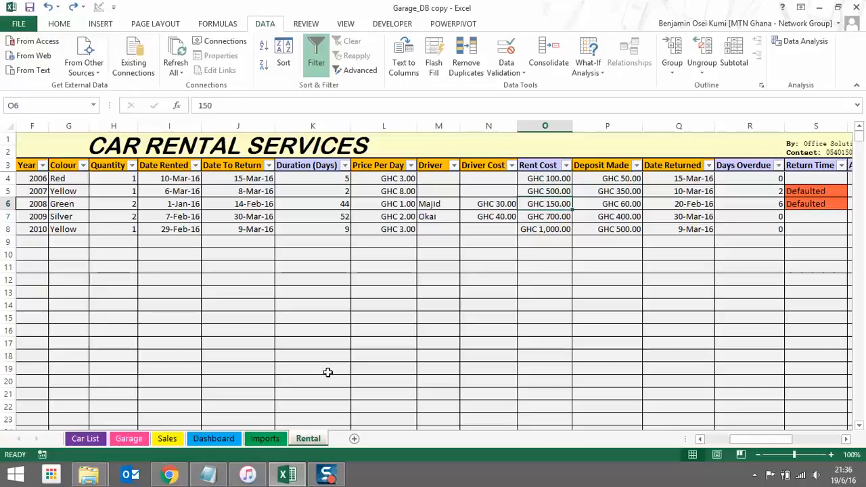
{"action": "mouse_move", "coordinate": [89, 474]}
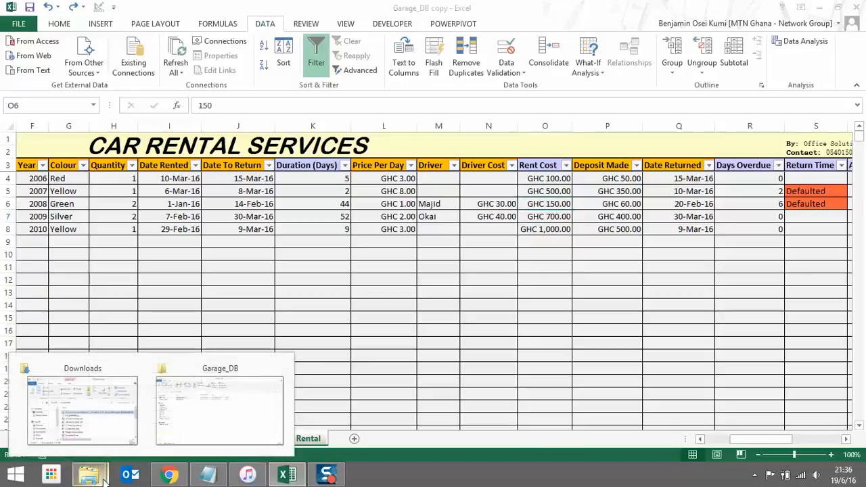
Open the original Garage_DB.xlsx workbook from its folder
{"action": "left_click", "coordinate": [193, 425]}
{"action": "double_click", "coordinate": [178, 152]}
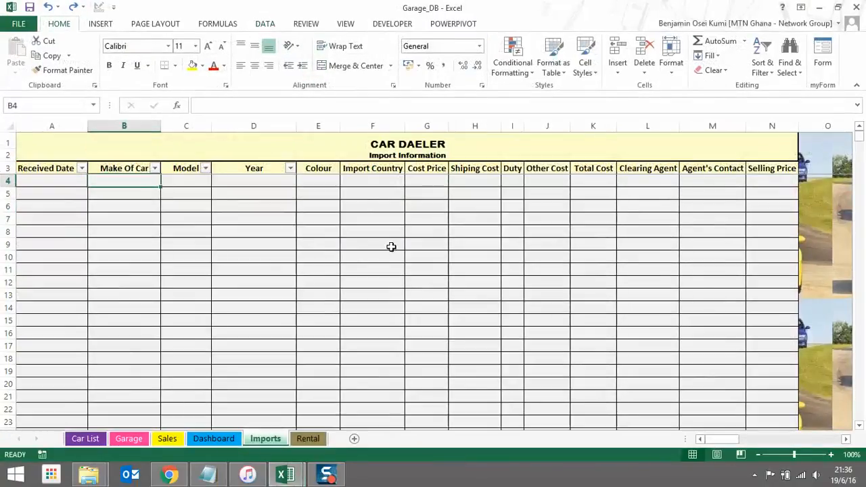
{"action": "left_click", "coordinate": [542, 179]}
Copy its Rental sheet's O4 Rent Cost formula and go back to the Garage_DB copy
{"action": "left_click", "coordinate": [319, 439]}
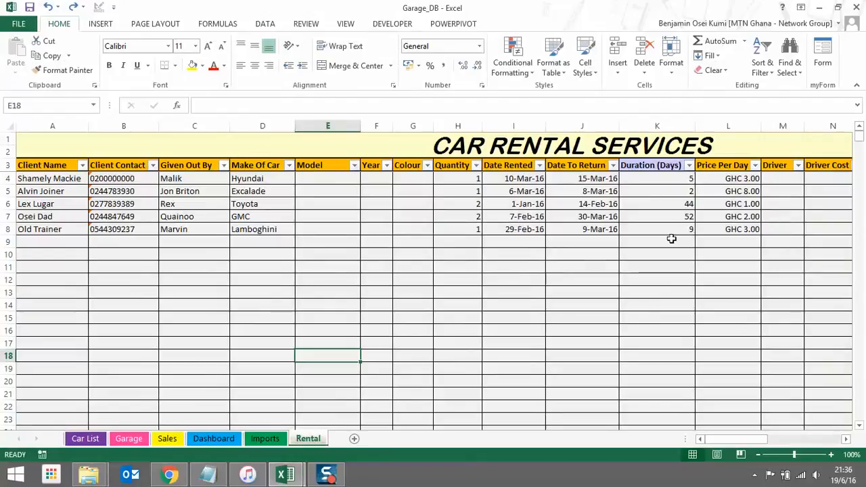
{"action": "left_click_drag", "start_coordinate": [741, 440], "coordinate": [770, 444]}
{"action": "left_click", "coordinate": [557, 180]}
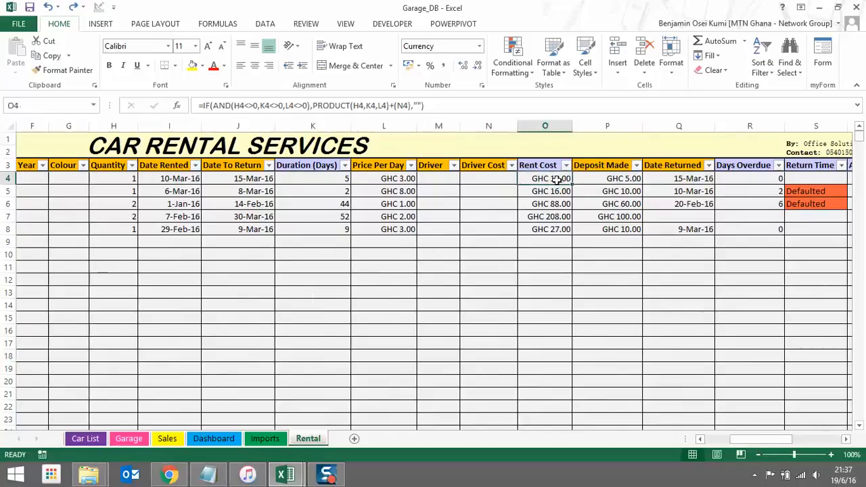
{"action": "key", "text": "ctrl+c"}
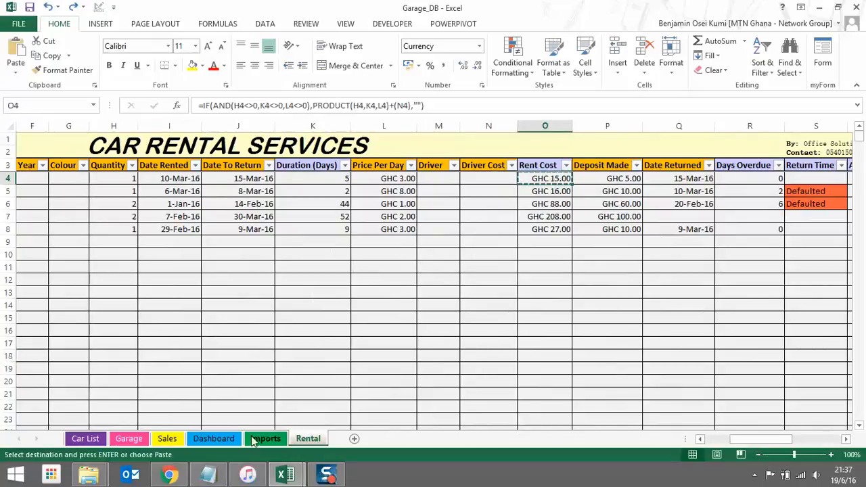
{"action": "left_click", "coordinate": [284, 474]}
{"action": "left_click", "coordinate": [237, 415]}
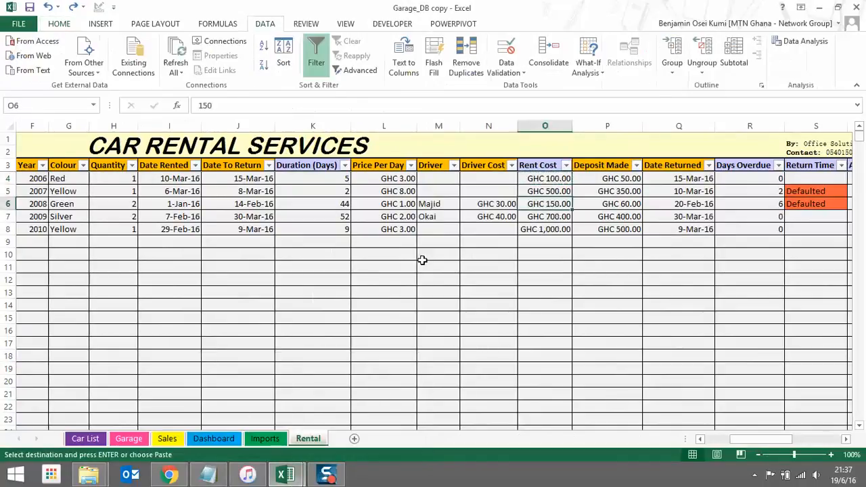
Paste the Rent Cost formula into O4 and fill it down, giving GHC 15.00 through 27.00
{"action": "left_click", "coordinate": [533, 178]}
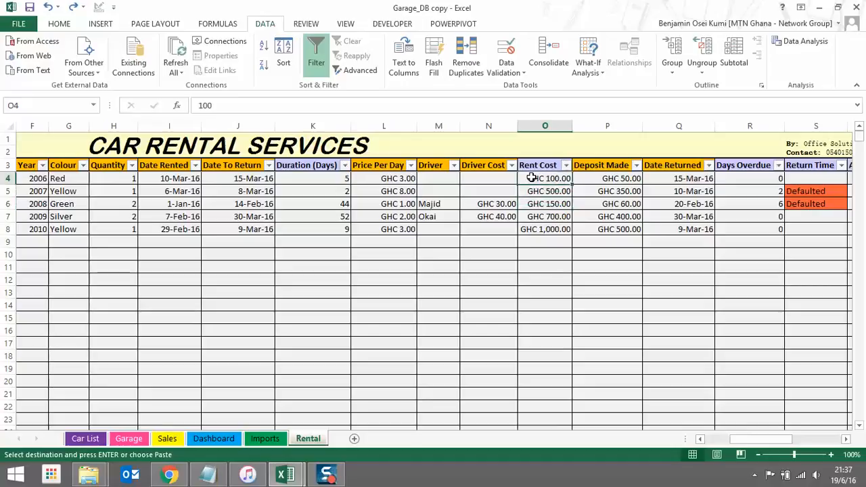
{"action": "key", "text": "Return"}
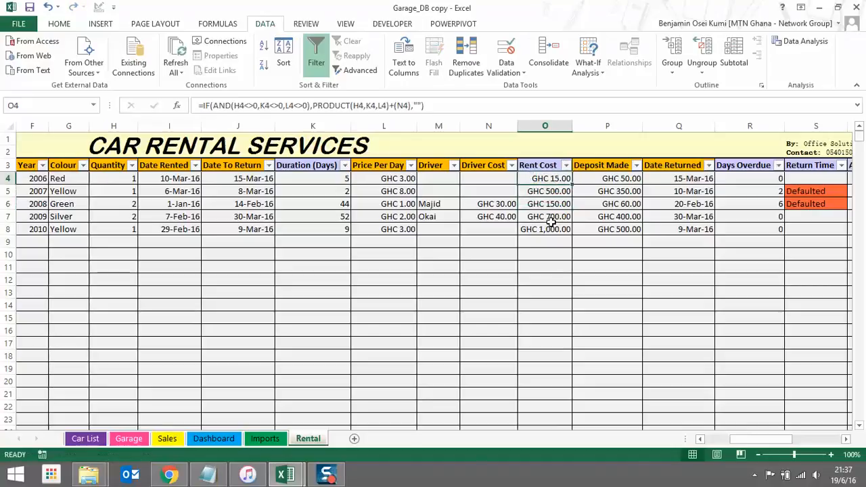
{"action": "left_click", "coordinate": [547, 244]}
{"action": "left_click", "coordinate": [554, 179]}
{"action": "double_click", "coordinate": [572, 184]}
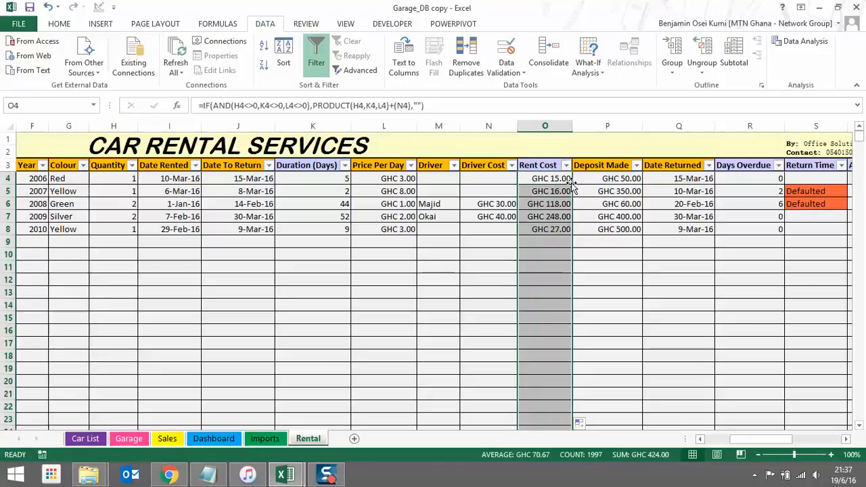
{"action": "left_click", "coordinate": [599, 267]}
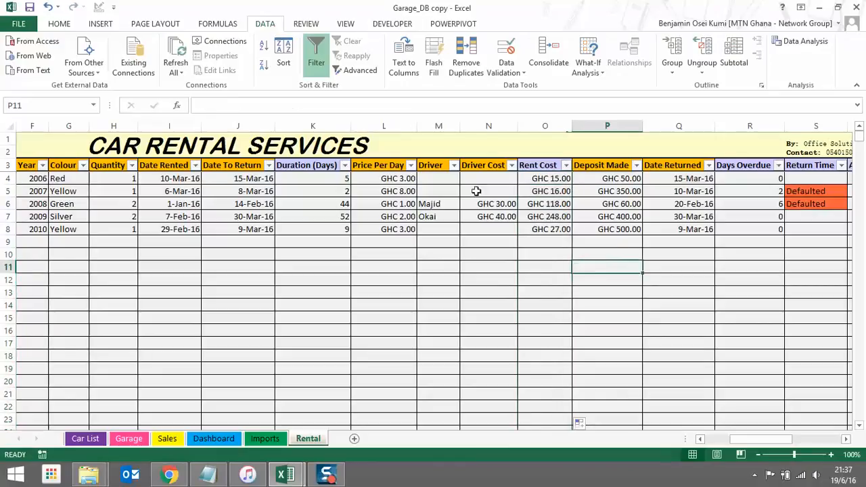
{"action": "left_click", "coordinate": [404, 180]}
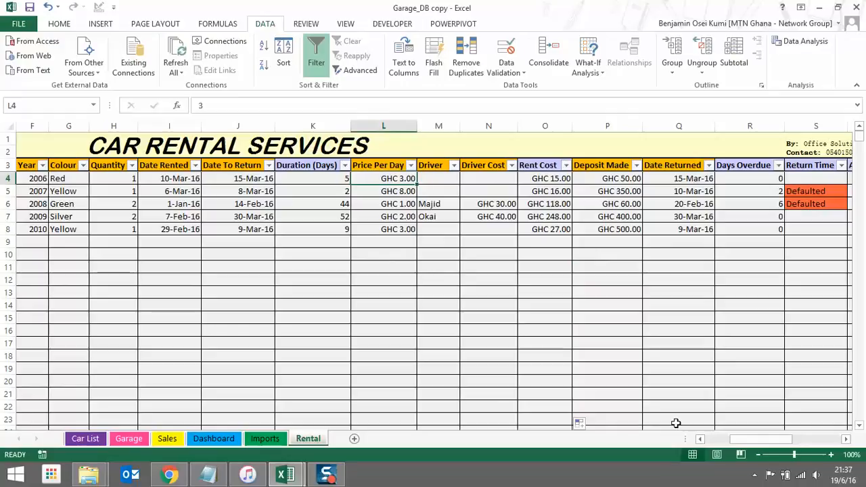
{"action": "left_click_drag", "start_coordinate": [745, 444], "coordinate": [729, 445]}
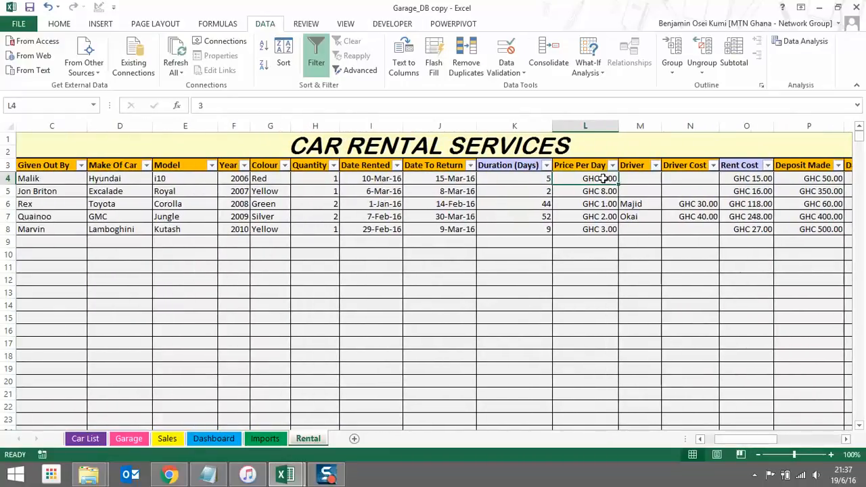
Enter Price Per Day values of 100, 300 and 150 for rows 4–6
{"action": "type", "text": "100"}
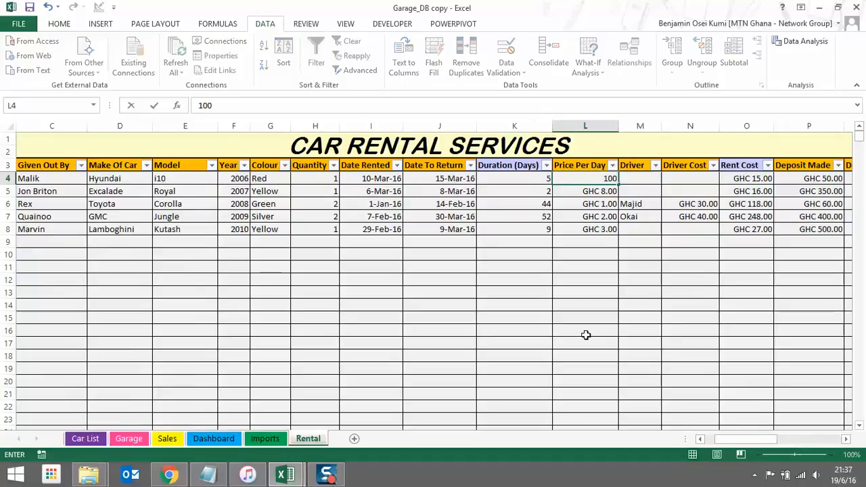
{"action": "key", "text": "Return"}
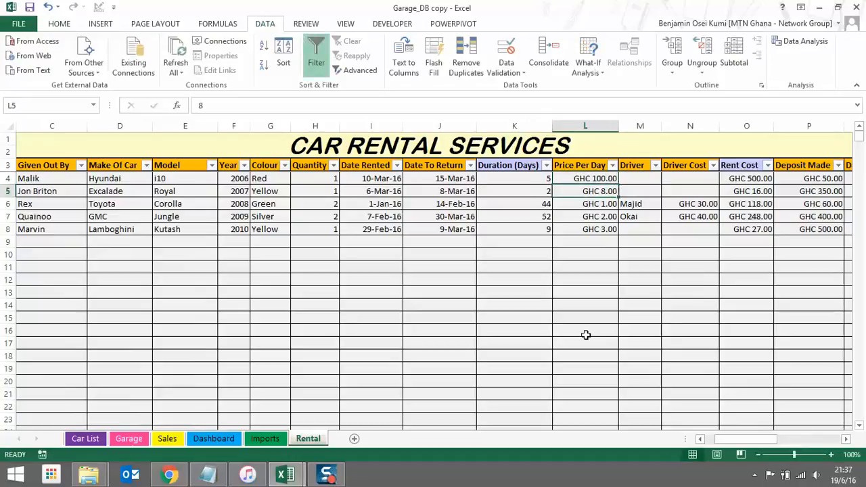
{"action": "type", "text": "3"}
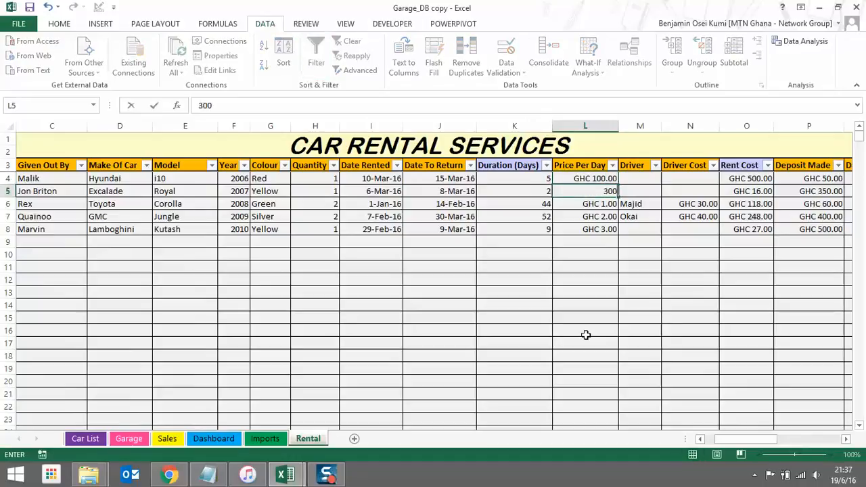
{"action": "type", "text": "00"}
{"action": "key", "text": "Return"}
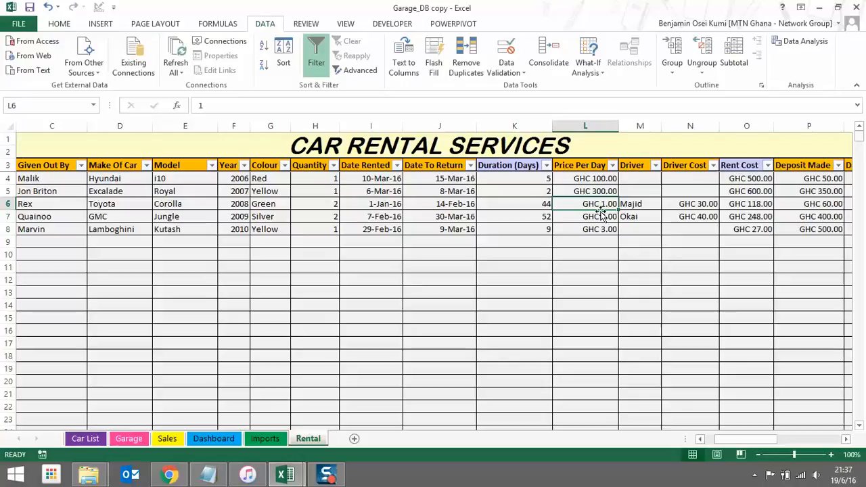
{"action": "left_click", "coordinate": [547, 206]}
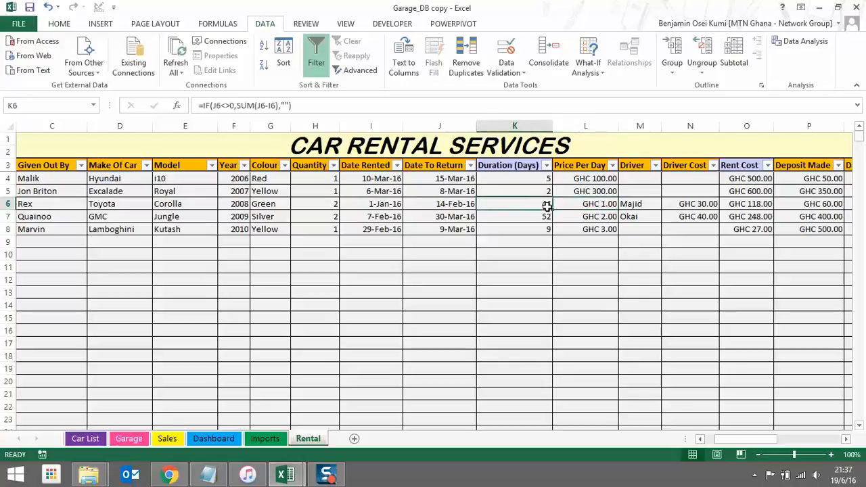
{"action": "left_click", "coordinate": [585, 203]}
{"action": "type", "text": "150"}
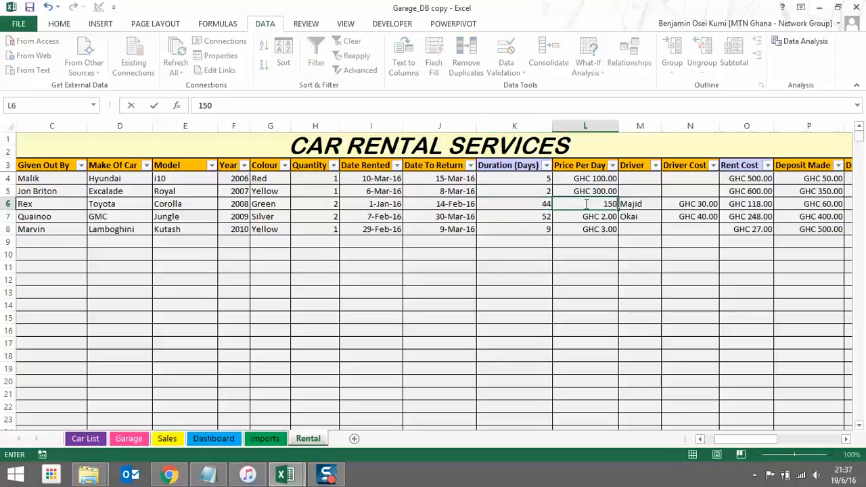
{"action": "key", "text": "Return"}
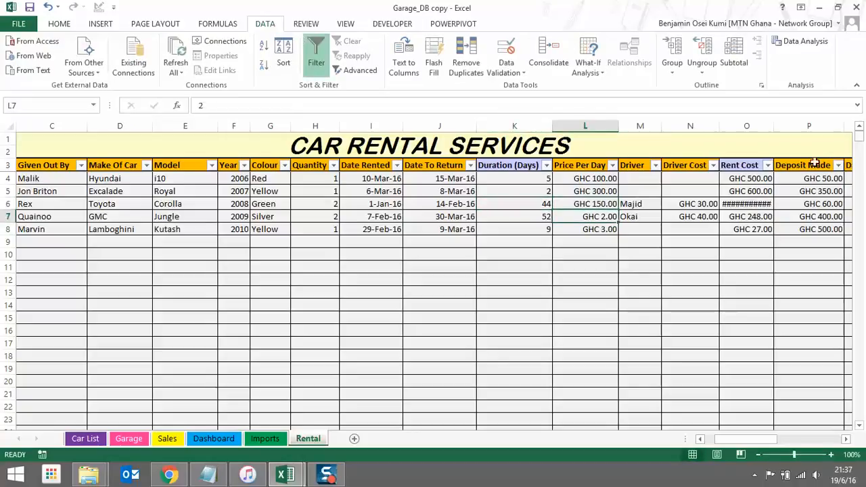
Autofit the Rent Cost column and enter prices of 700 and 1,000 for rows 7–8
{"action": "double_click", "coordinate": [775, 128]}
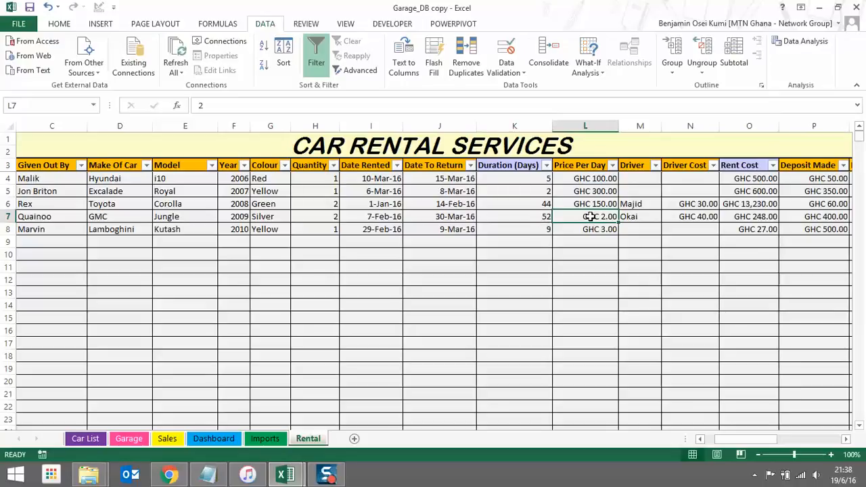
{"action": "type", "text": "700"}
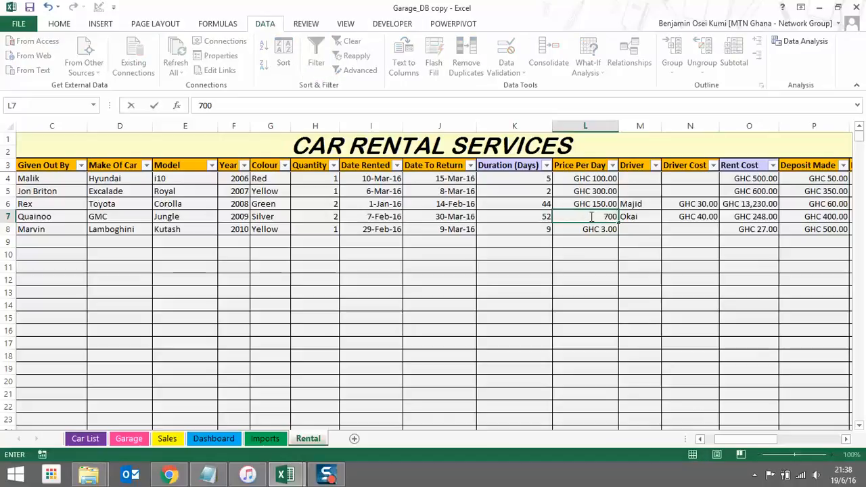
{"action": "key", "text": "Return"}
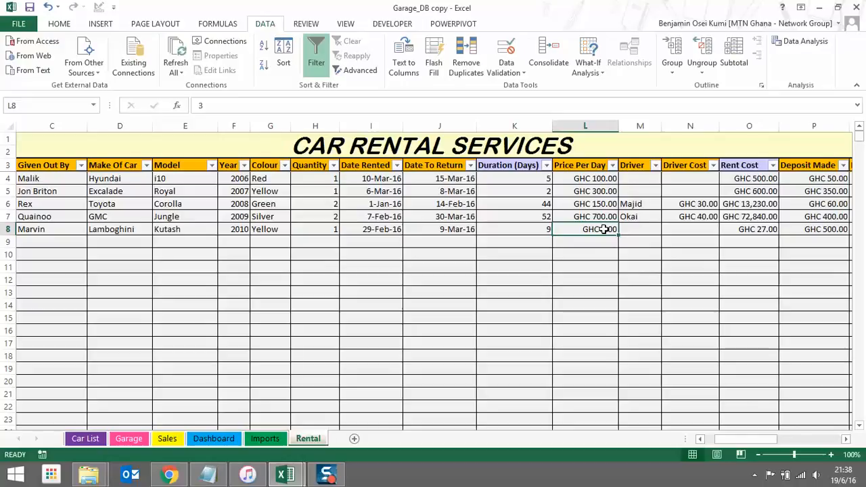
{"action": "type", "text": "1000"}
{"action": "key", "text": "Return"}
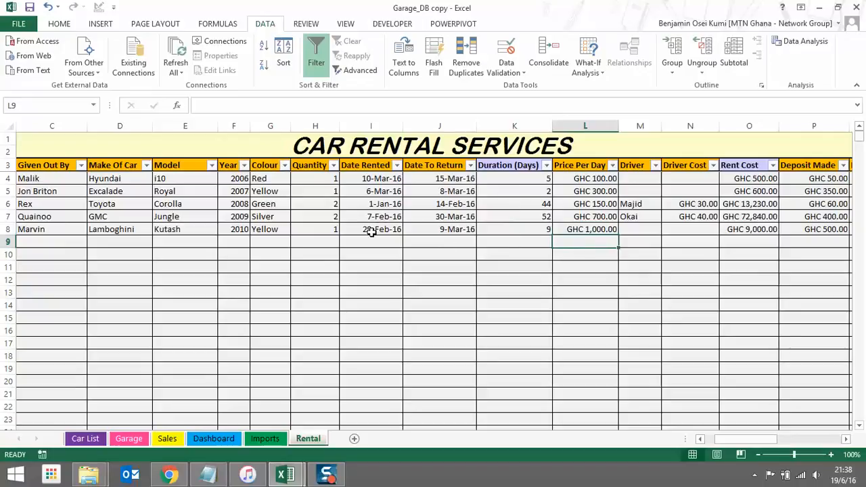
Change the row 7 return date in J7 from 30/3/2016 to 7/3/2016
{"action": "left_click", "coordinate": [443, 229]}
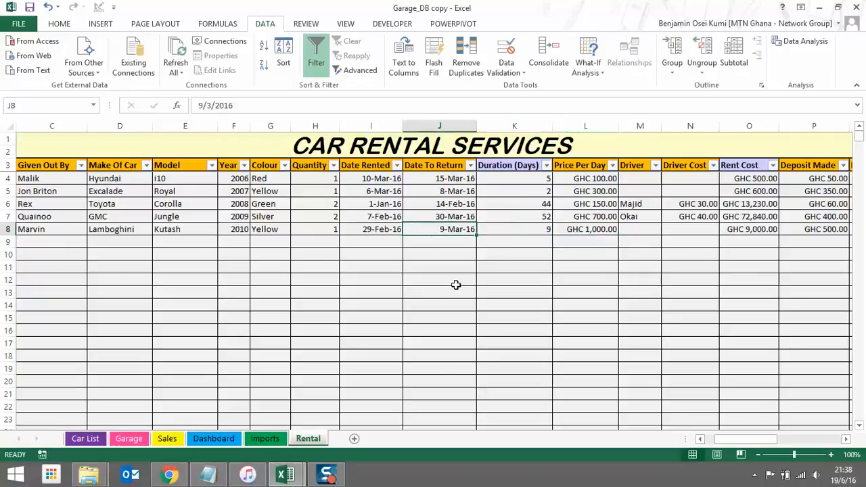
{"action": "left_click", "coordinate": [457, 217]}
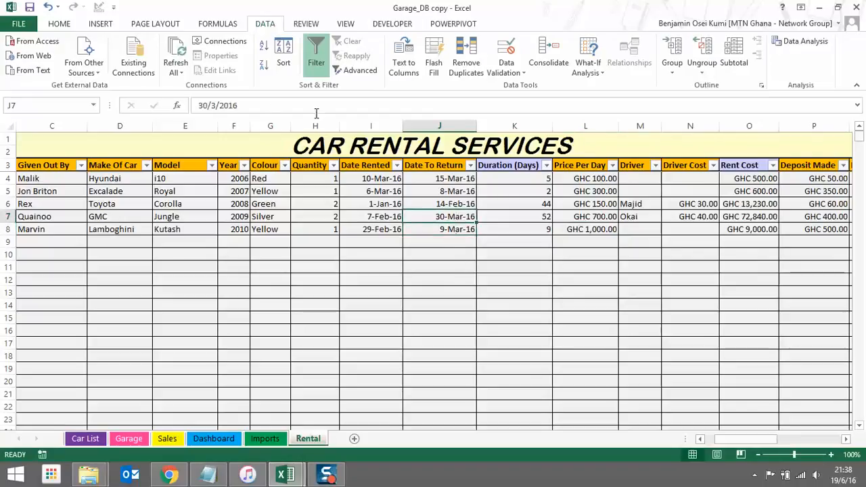
{"action": "left_click", "coordinate": [209, 106]}
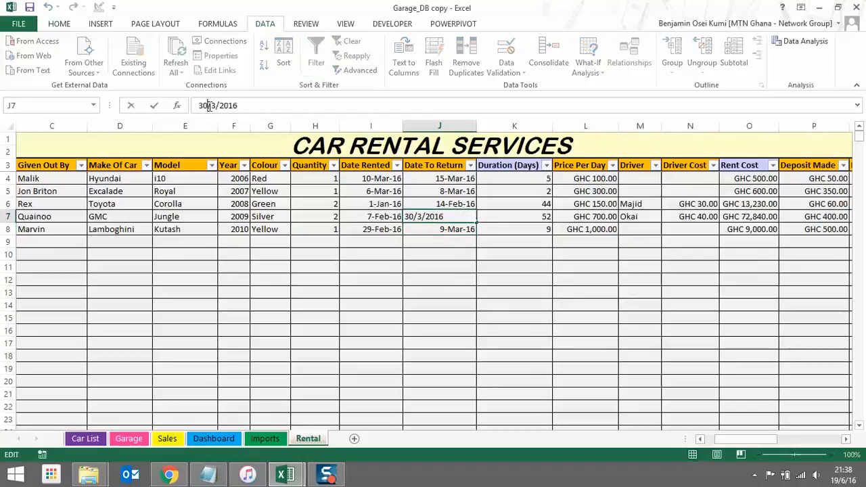
{"action": "key", "text": "BackSpace"}
{"action": "key", "text": "BackSpace"}
{"action": "type", "text": "7"}
{"action": "key", "text": "Return"}
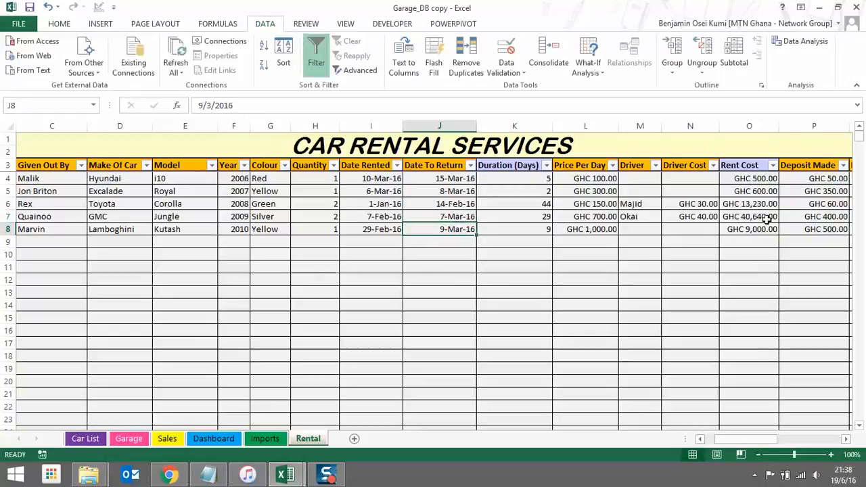
Correct the J7 return date to 15-Feb-16
{"action": "left_click", "coordinate": [437, 214]}
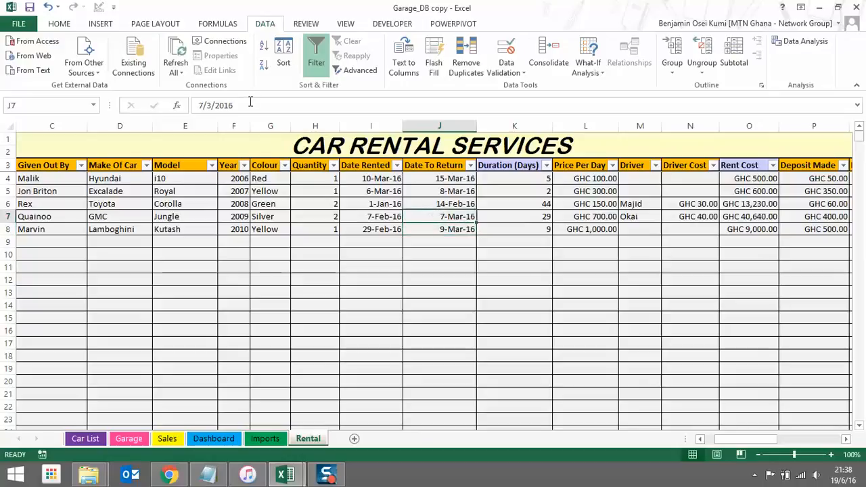
{"action": "left_click", "coordinate": [212, 105]}
{"action": "key", "text": "BackSpace"}
{"action": "type", "text": "2"}
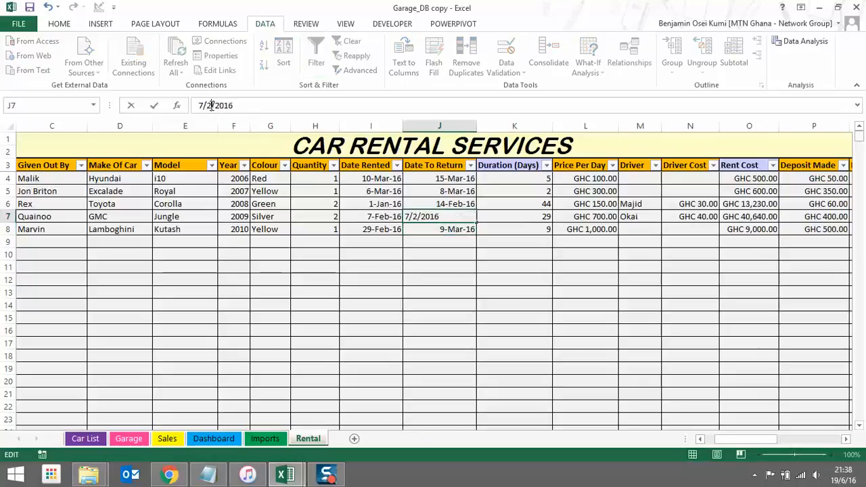
{"action": "left_click", "coordinate": [202, 105]}
{"action": "key", "text": "BackSpace"}
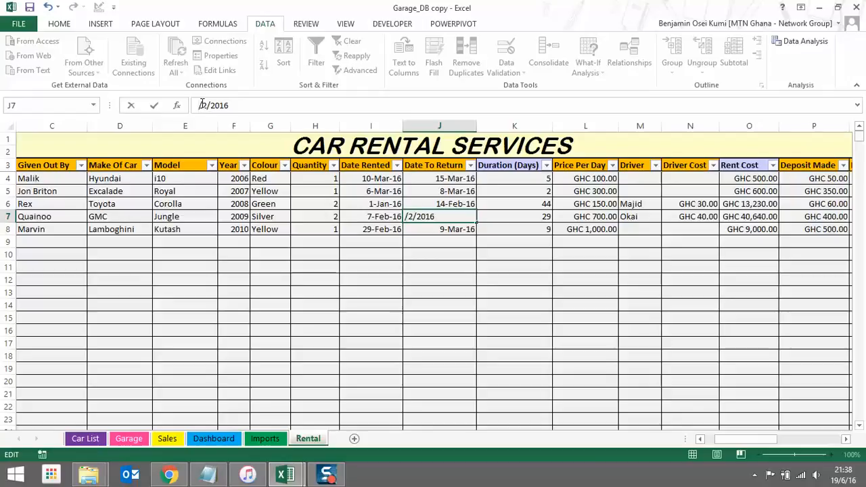
{"action": "type", "text": "15"}
{"action": "key", "text": "Return"}
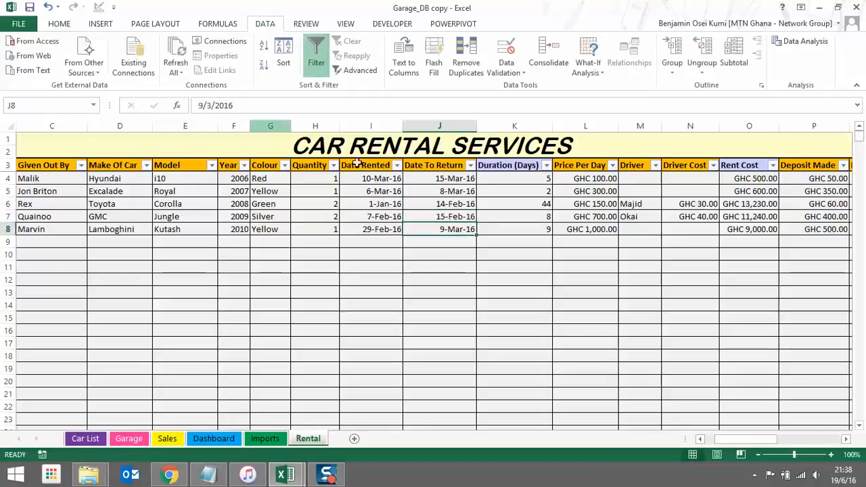
Review row 7's recalculated 8-day duration, driver cost and GHC 11,240.00 rent cost
{"action": "left_click", "coordinate": [503, 218]}
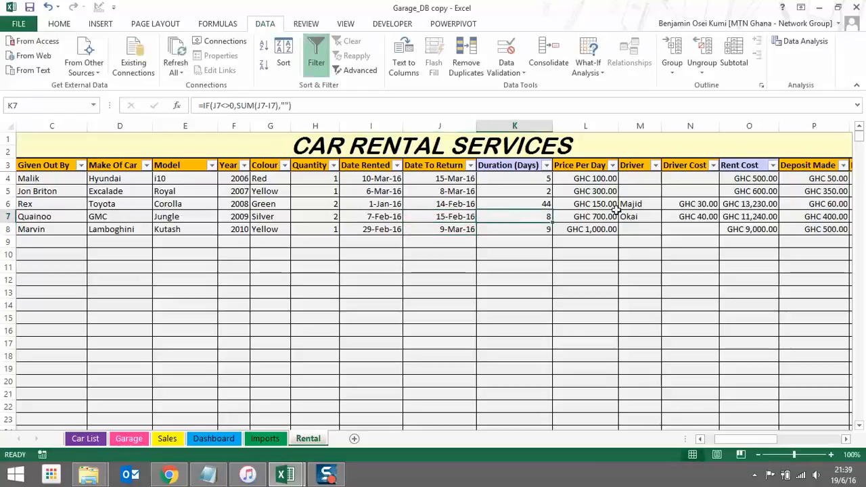
{"action": "left_click", "coordinate": [602, 218]}
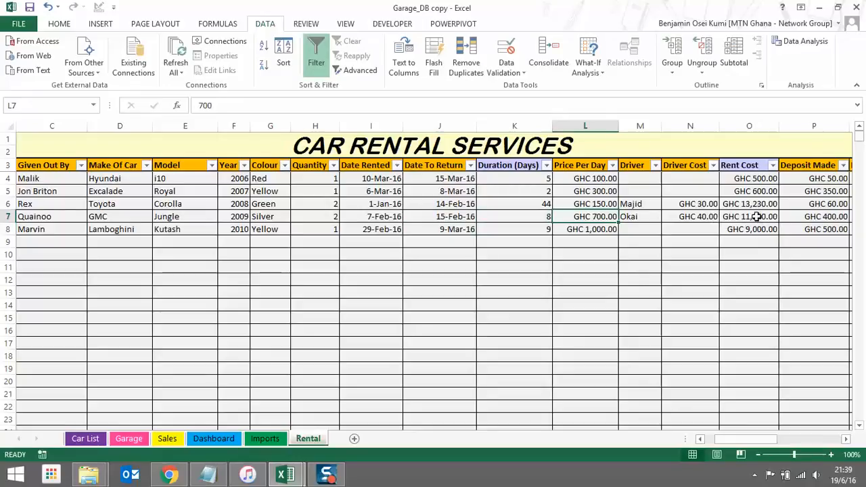
{"action": "left_click", "coordinate": [640, 216]}
{"action": "left_click", "coordinate": [691, 217]}
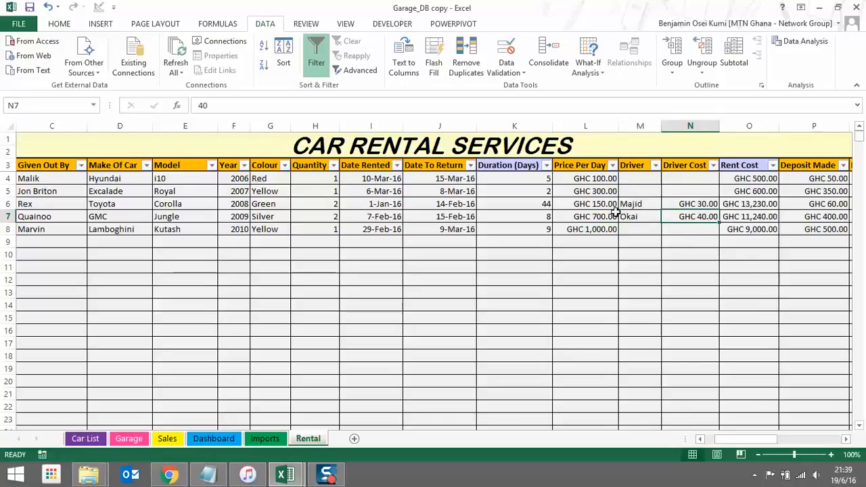
{"action": "left_click", "coordinate": [594, 217]}
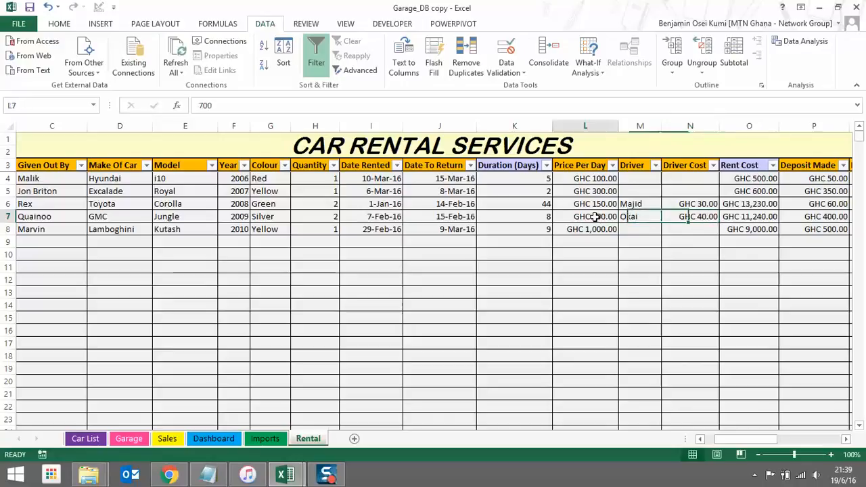
{"action": "left_click", "coordinate": [523, 217]}
{"action": "left_click", "coordinate": [689, 215]}
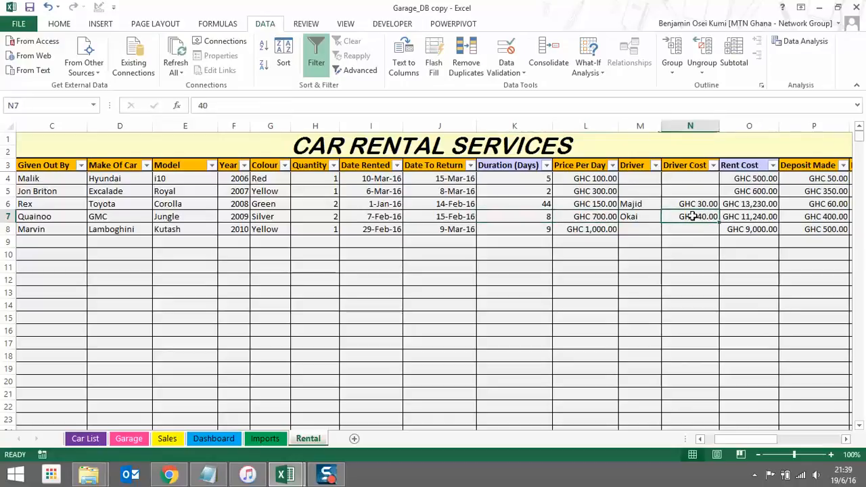
{"action": "left_click", "coordinate": [734, 217]}
{"action": "left_click", "coordinate": [693, 268]}
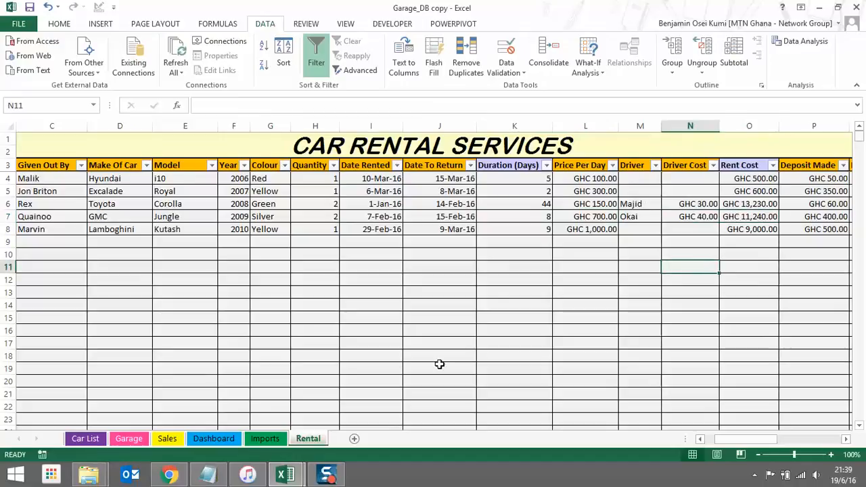
Protect the Rental sheet with a password, entering it twice to confirm
{"action": "right_click", "coordinate": [317, 441]}
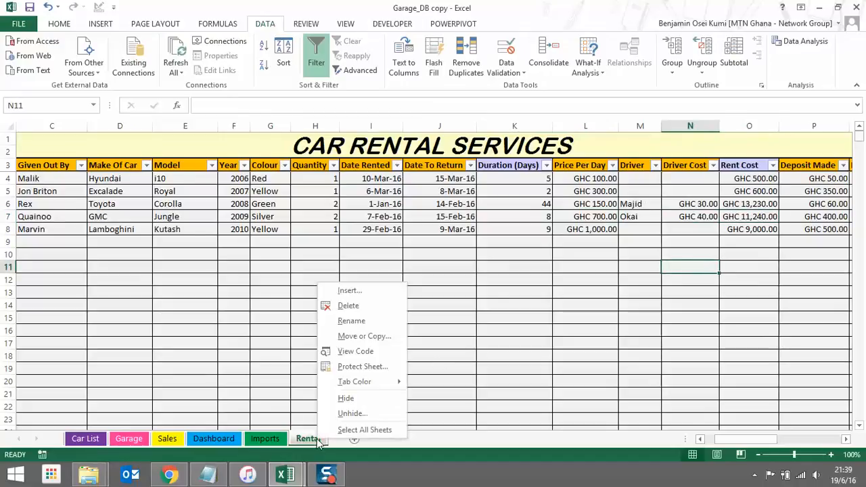
{"action": "left_click", "coordinate": [380, 370]}
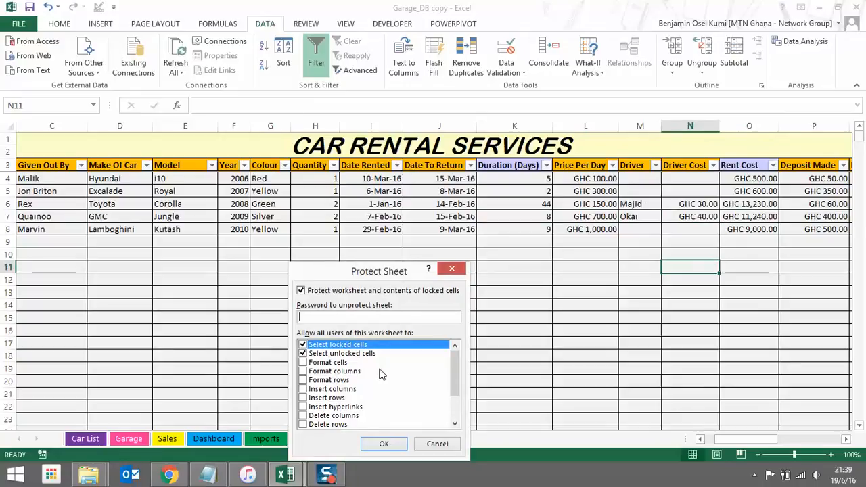
{"action": "type", "text": "1234"}
{"action": "key", "text": "Return"}
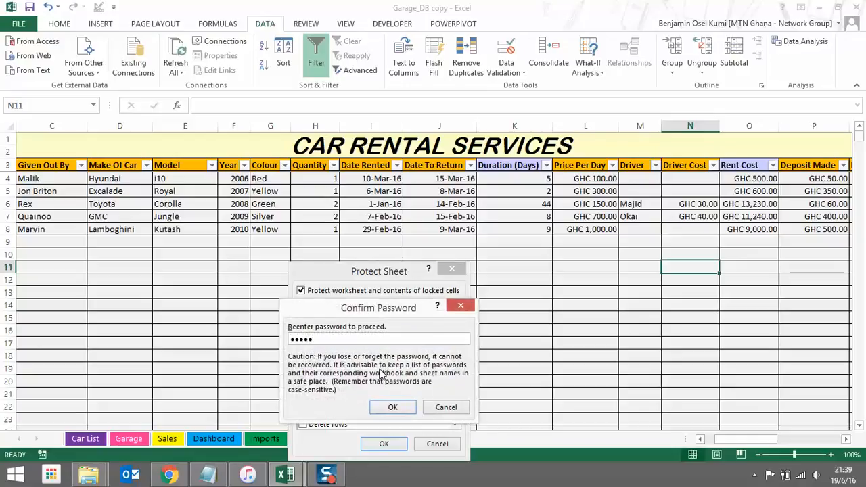
{"action": "key", "text": "Return"}
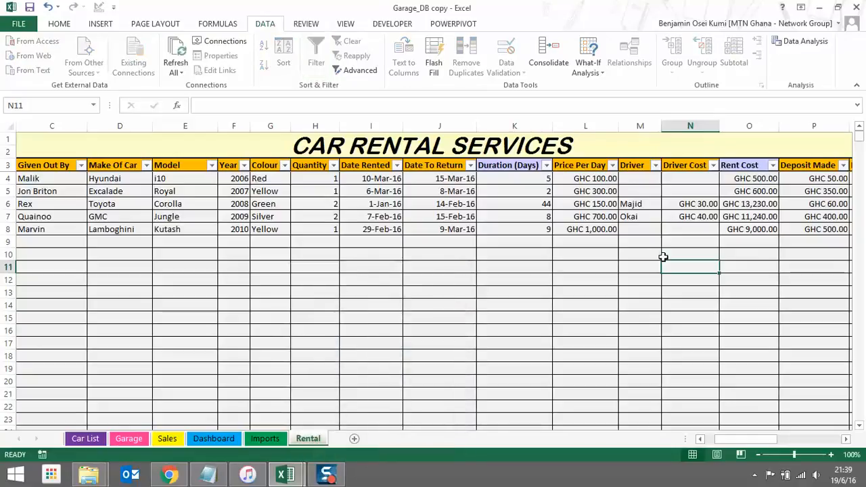
Review the Rent Cost values in O4–O8 and row 7's driver cost
{"action": "left_click", "coordinate": [733, 202]}
{"action": "left_click", "coordinate": [755, 183]}
{"action": "left_click", "coordinate": [754, 205]}
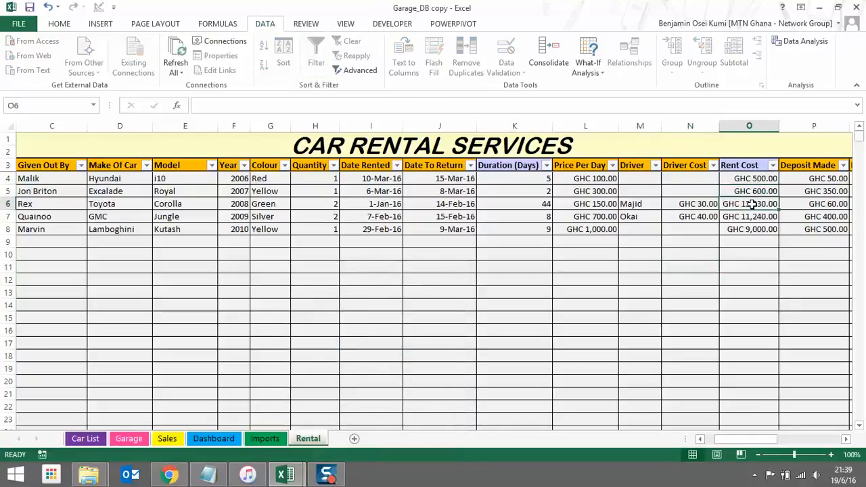
{"action": "left_click", "coordinate": [752, 216]}
{"action": "left_click", "coordinate": [752, 229]}
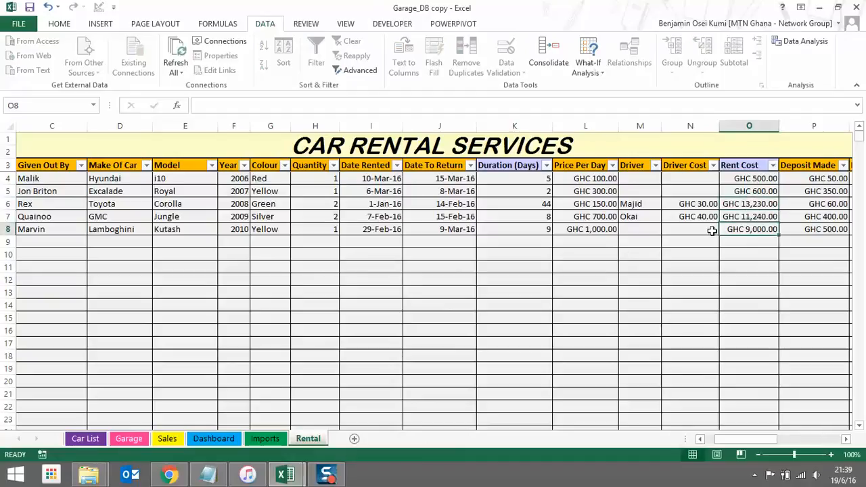
{"action": "left_click", "coordinate": [702, 215]}
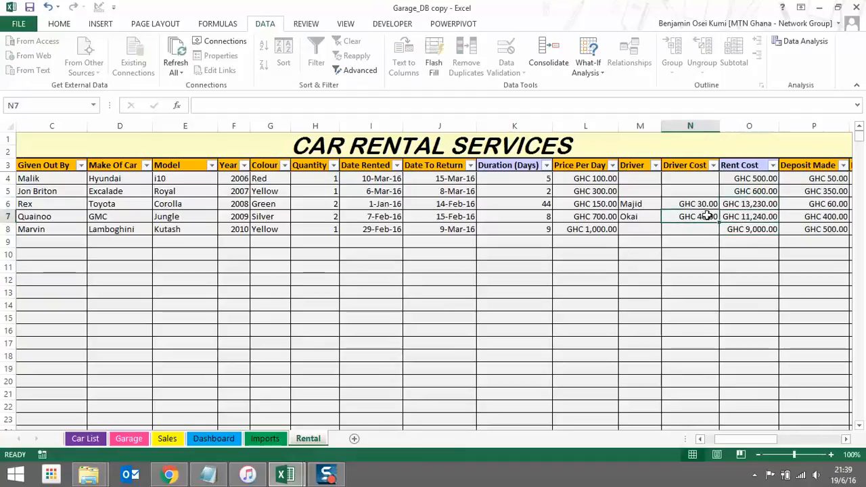
{"action": "left_click", "coordinate": [734, 217]}
{"action": "left_click_drag", "start_coordinate": [767, 447], "coordinate": [773, 422]}
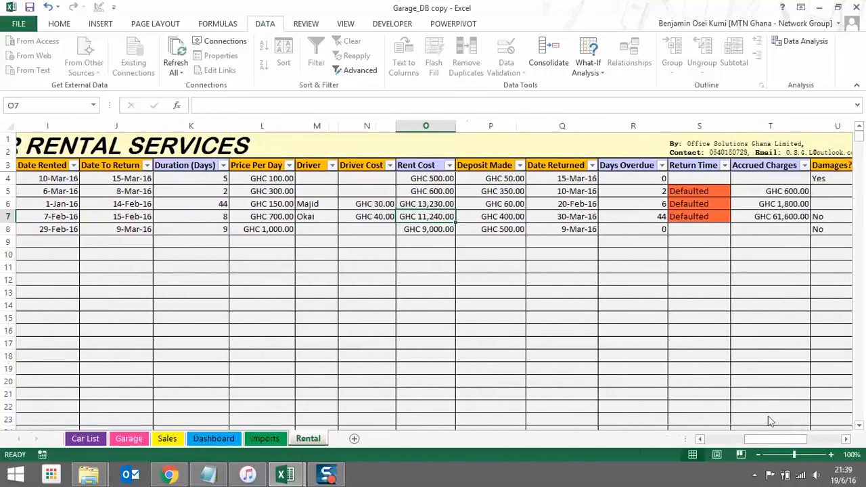
Compare row 4's deposit, due date, date returned and days overdue
{"action": "left_click", "coordinate": [492, 178]}
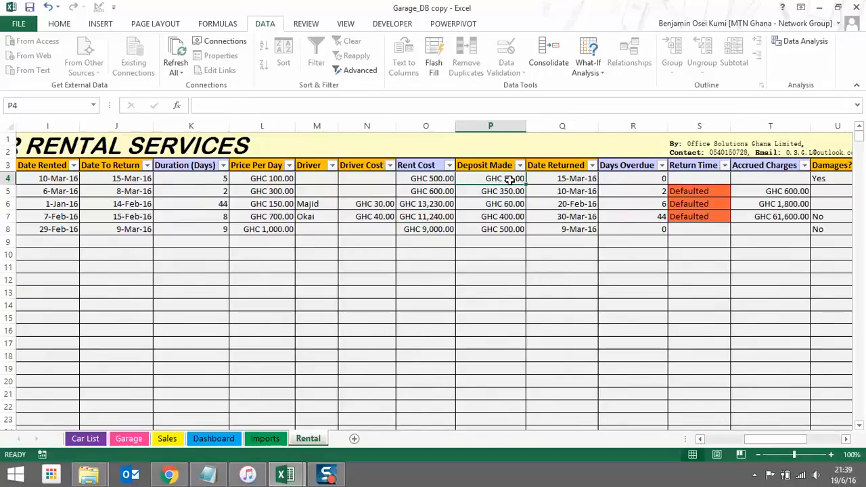
{"action": "left_click", "coordinate": [554, 177]}
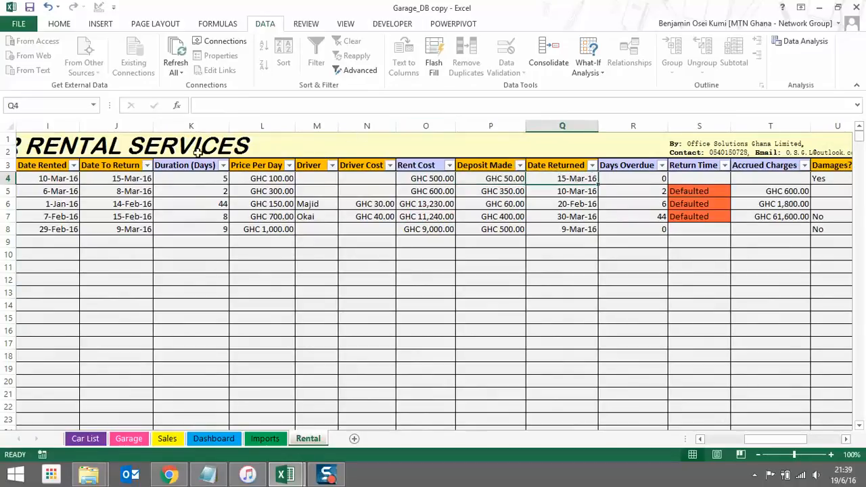
{"action": "left_click", "coordinate": [123, 178]}
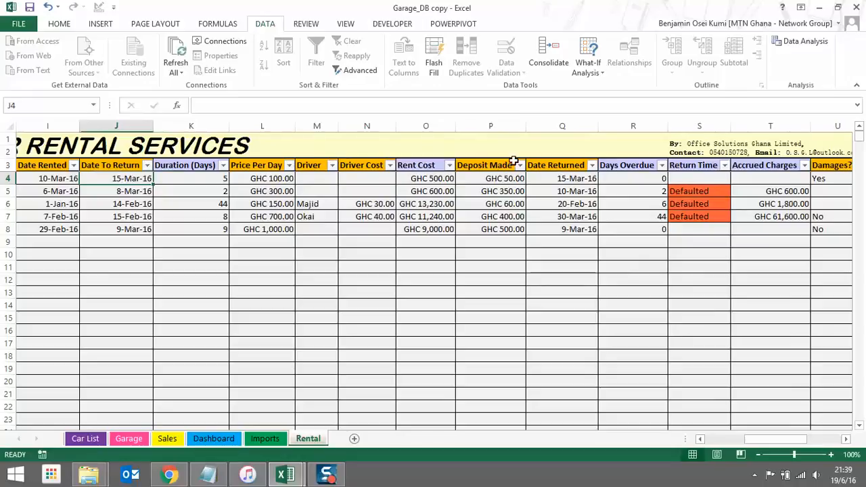
{"action": "left_click", "coordinate": [547, 178]}
{"action": "left_click", "coordinate": [635, 179]}
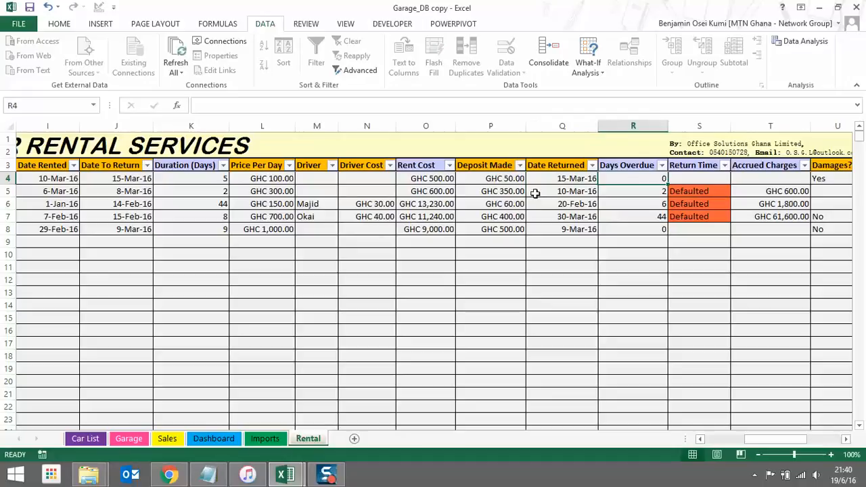
Check row 5's dates and Defaulted status, then attempt editing R5 and dismiss the protection warning
{"action": "left_click", "coordinate": [132, 192]}
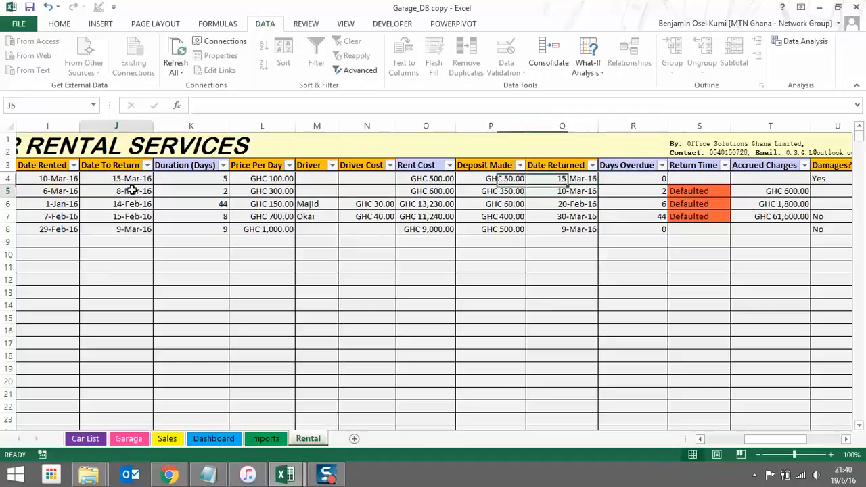
{"action": "left_click", "coordinate": [582, 191]}
{"action": "left_click", "coordinate": [645, 192]}
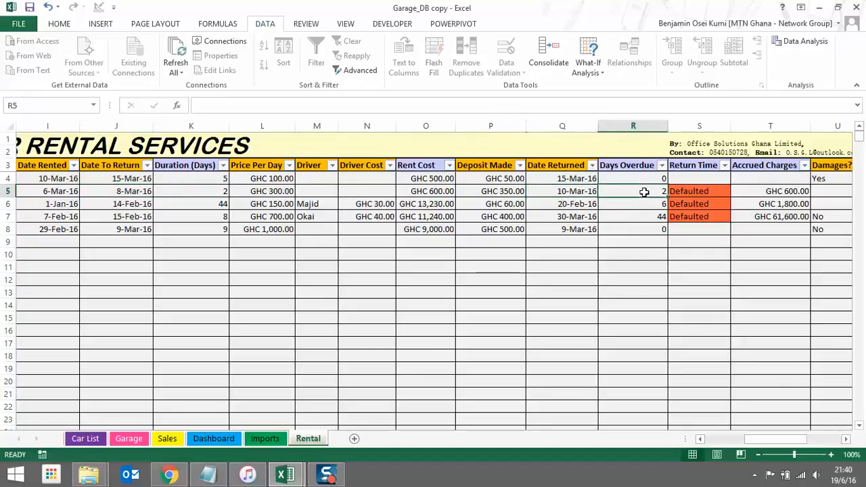
{"action": "left_click", "coordinate": [713, 192]}
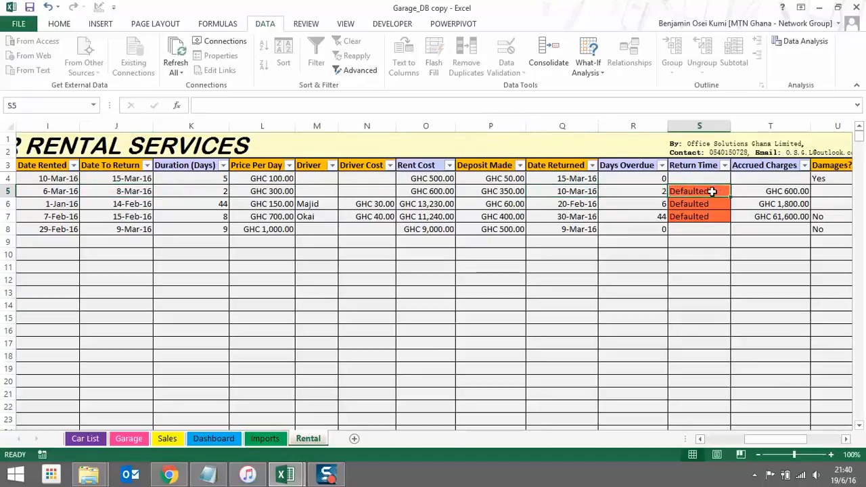
{"action": "left_click", "coordinate": [658, 193]}
{"action": "double_click", "coordinate": [660, 197]}
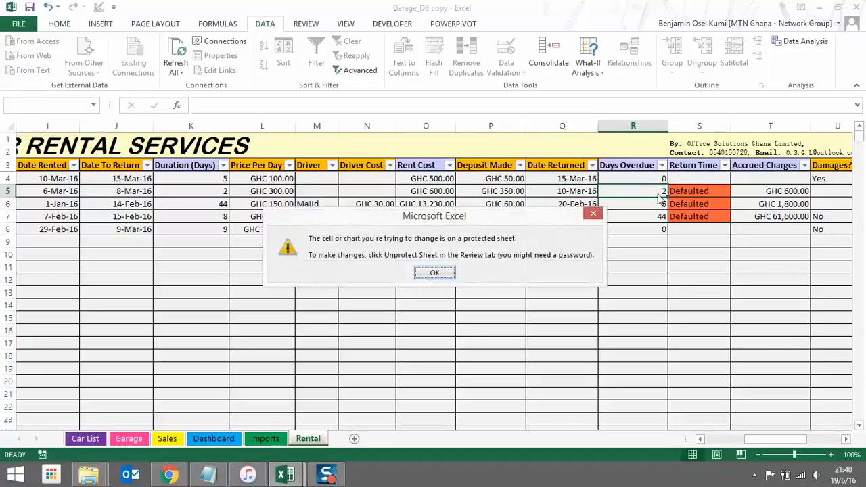
{"action": "left_click", "coordinate": [595, 215]}
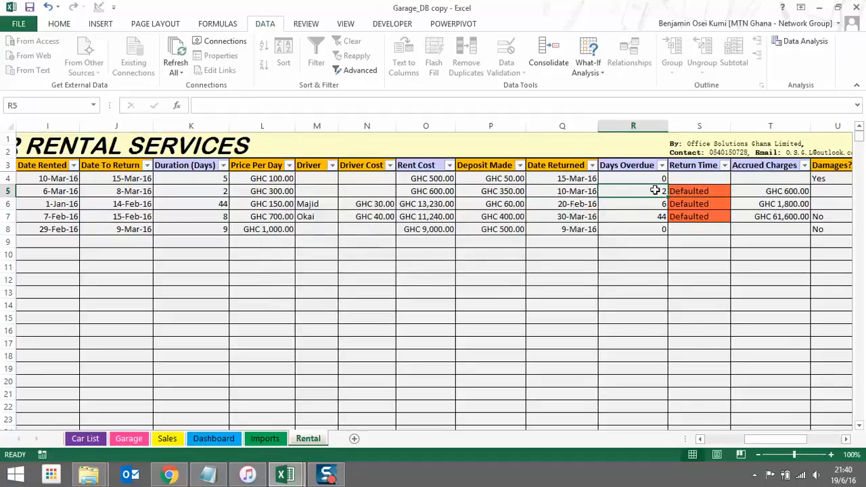
Set row 5's Date Returned to 8-Mar-16 and review its 0 days overdue and cleared status
{"action": "left_click", "coordinate": [564, 194]}
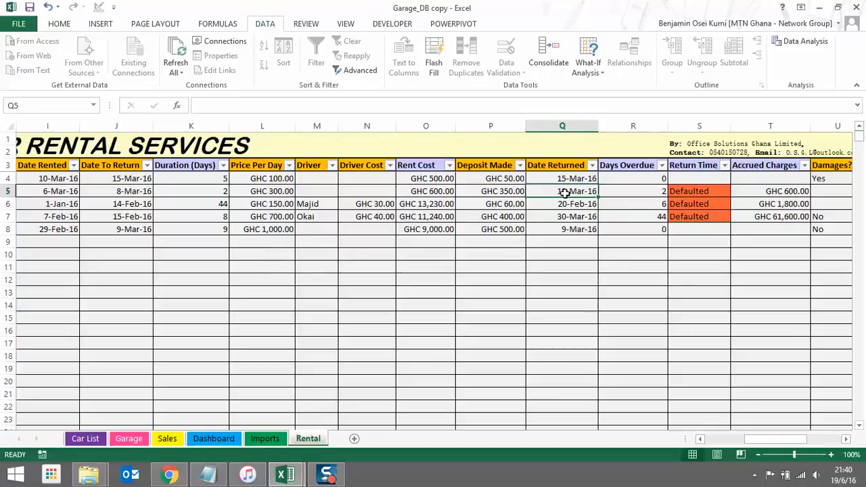
{"action": "type", "text": "8 m"}
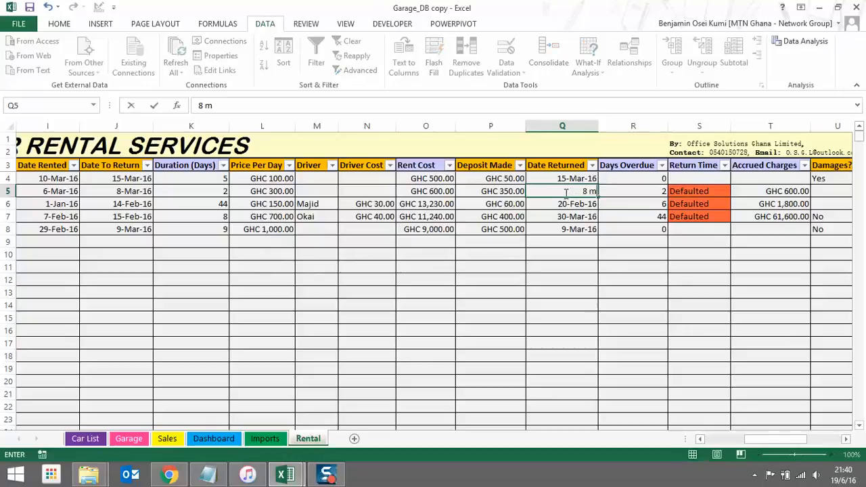
{"action": "type", "text": "ar 16"}
{"action": "key", "text": "Return"}
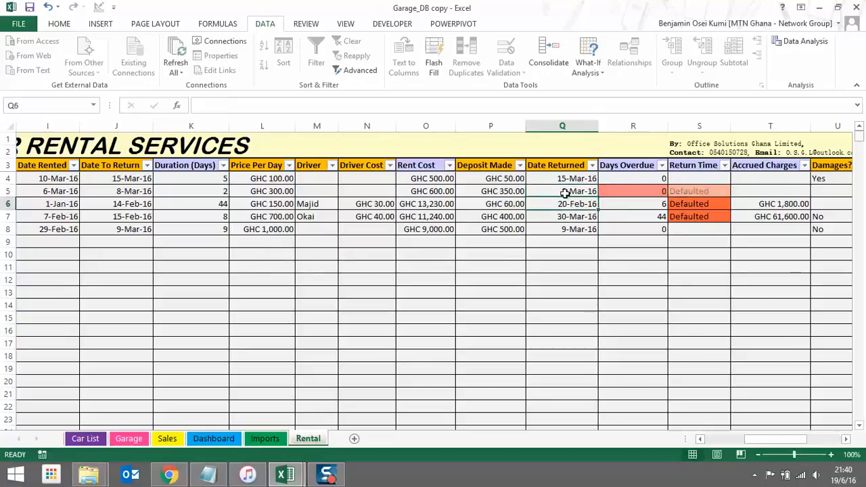
{"action": "left_click", "coordinate": [718, 194]}
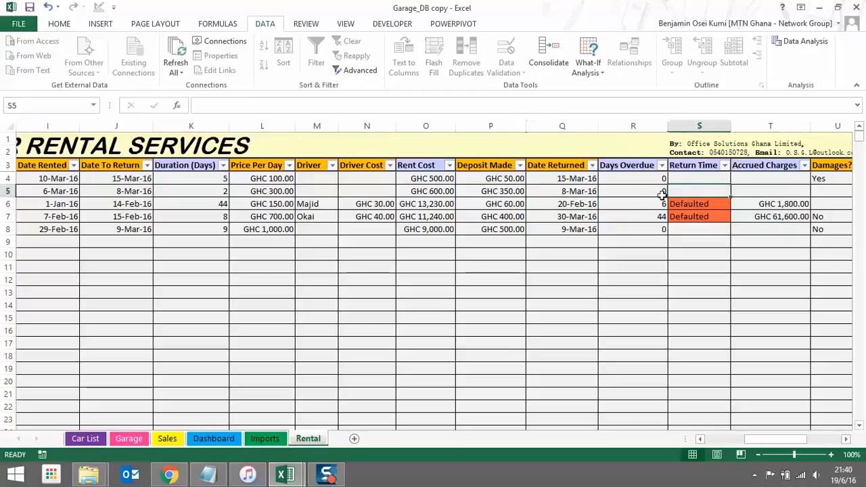
{"action": "left_click", "coordinate": [635, 191]}
{"action": "left_click", "coordinate": [565, 202]}
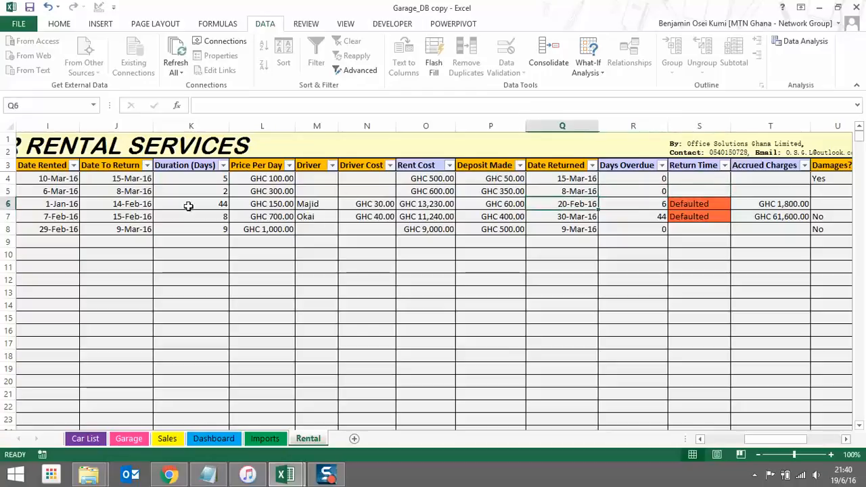
{"action": "left_click", "coordinate": [138, 192]}
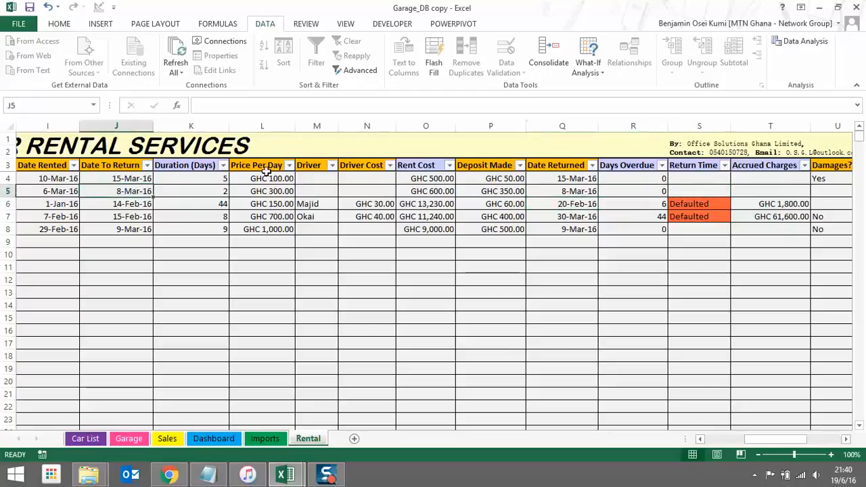
{"action": "left_click", "coordinate": [556, 193]}
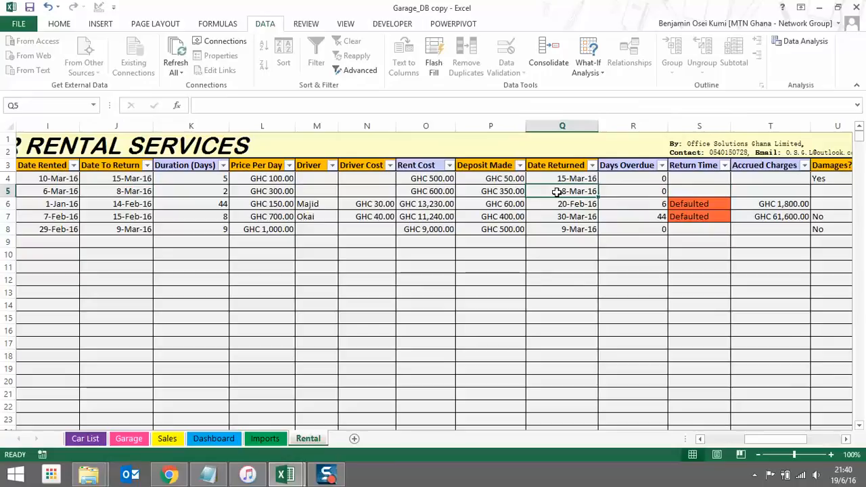
Correct row 5's return date to 10-Mar-16 after a mistaken 10-May-16 entry
{"action": "type", "text": "10 m"}
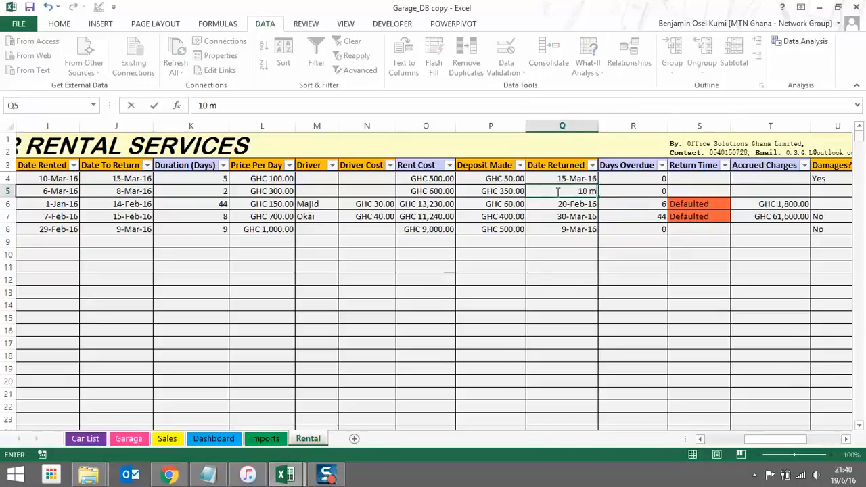
{"action": "type", "text": "ay 16"}
{"action": "key", "text": "Return"}
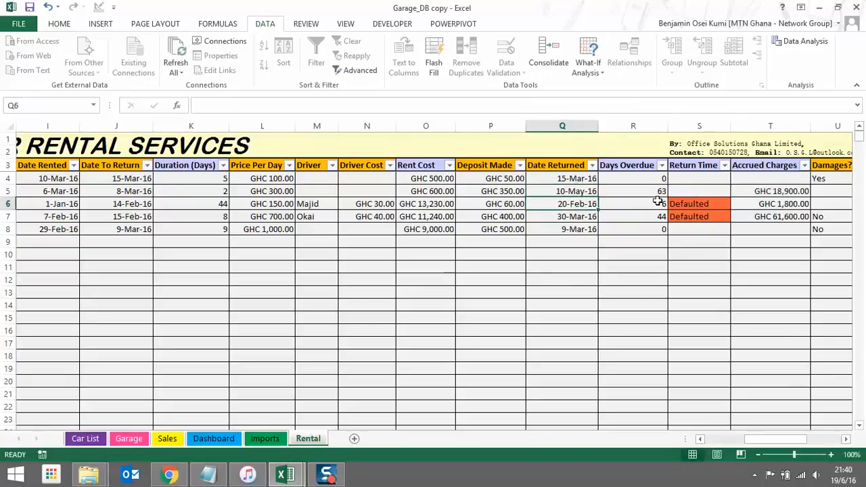
{"action": "left_click", "coordinate": [585, 193]}
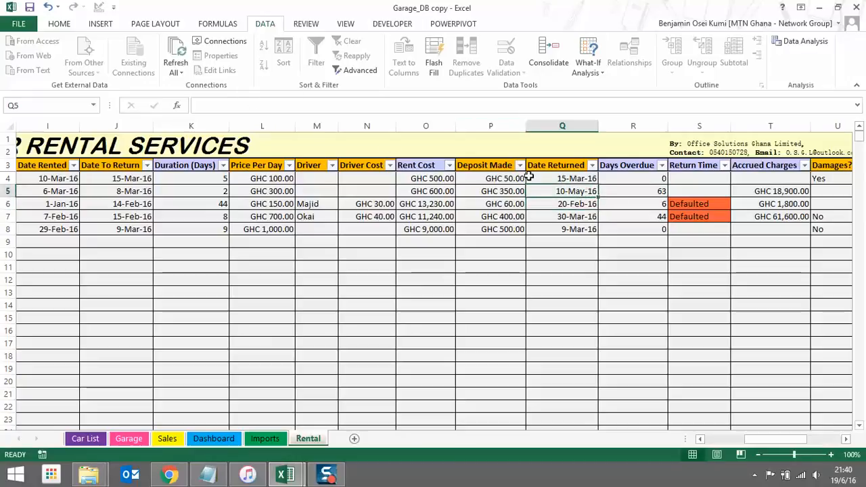
{"action": "type", "text": "10"}
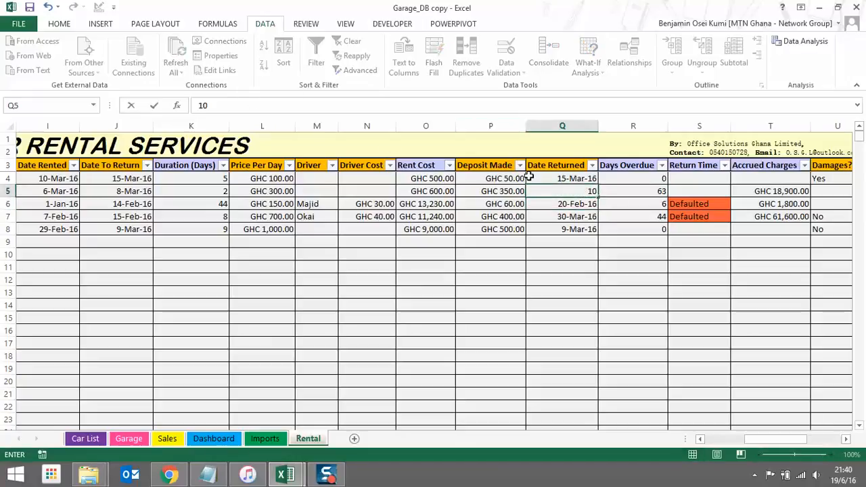
{"action": "type", "text": " mar 16"}
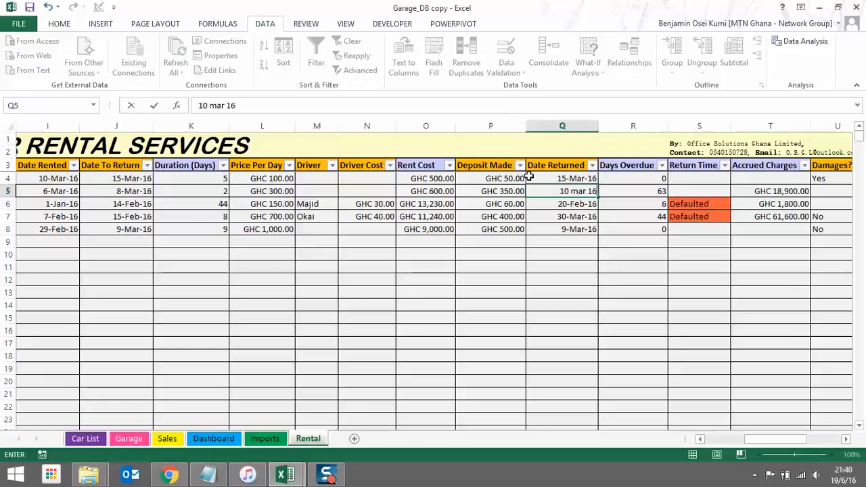
{"action": "key", "text": "Return"}
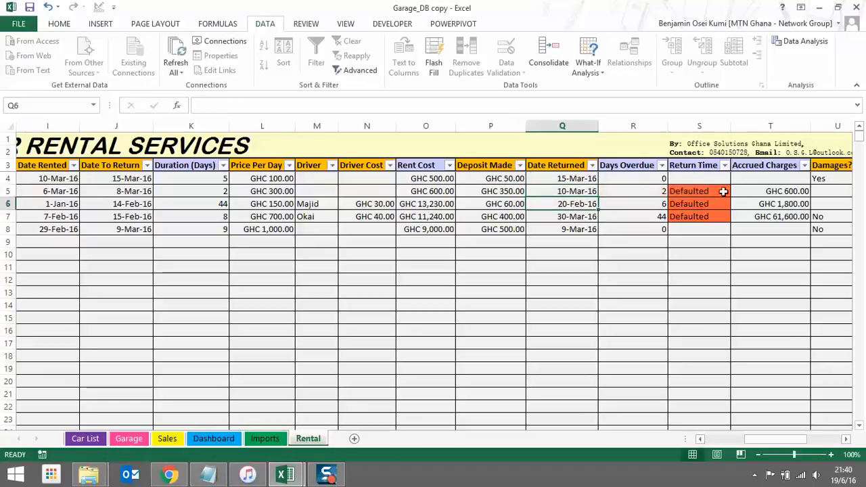
{"action": "left_click", "coordinate": [650, 192]}
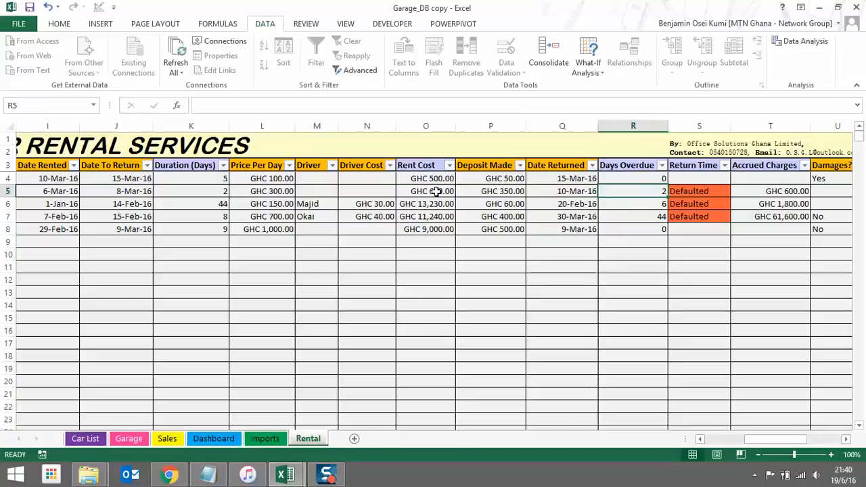
{"action": "left_click", "coordinate": [277, 191]}
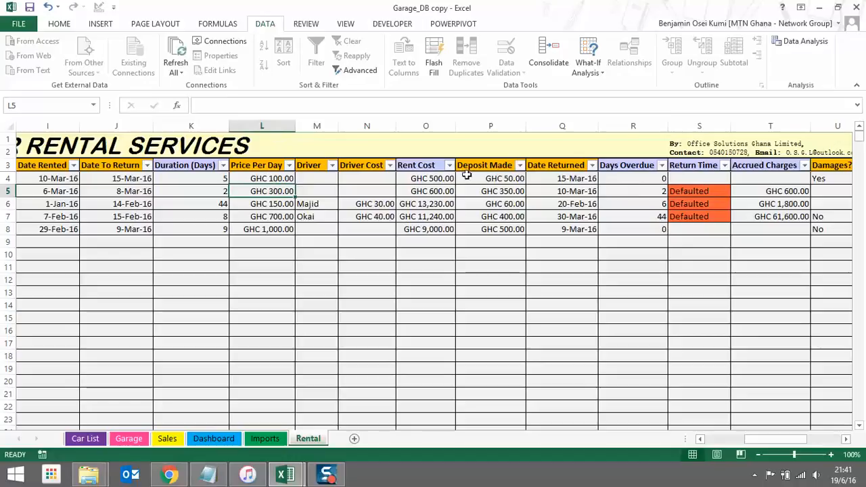
{"action": "left_click", "coordinate": [653, 191]}
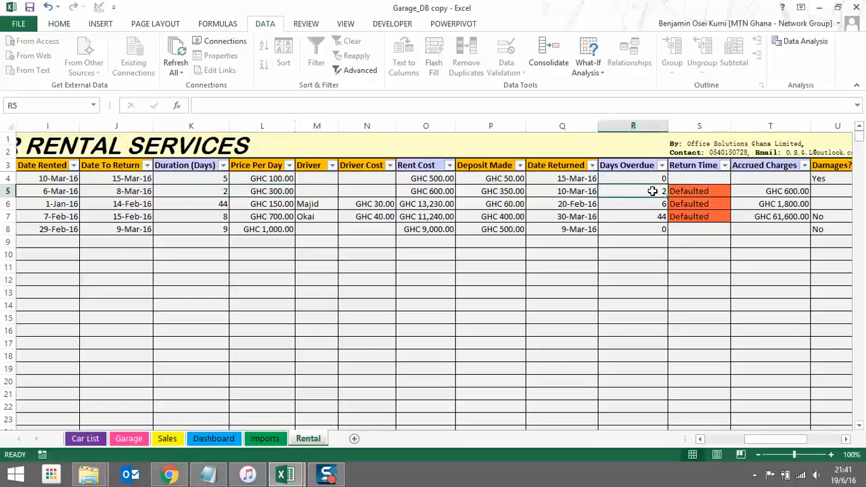
{"action": "left_click", "coordinate": [789, 191]}
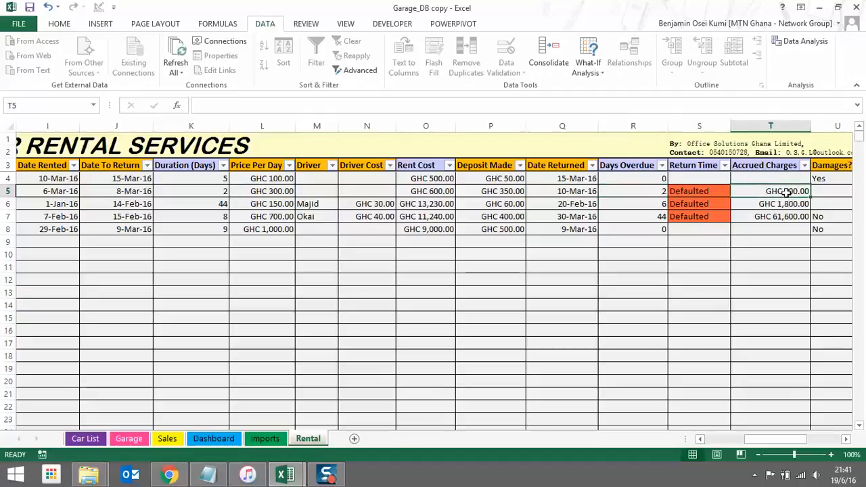
Scroll right to review the second rental's Grand Total and Payments values
{"action": "left_click_drag", "start_coordinate": [787, 444], "coordinate": [817, 445]}
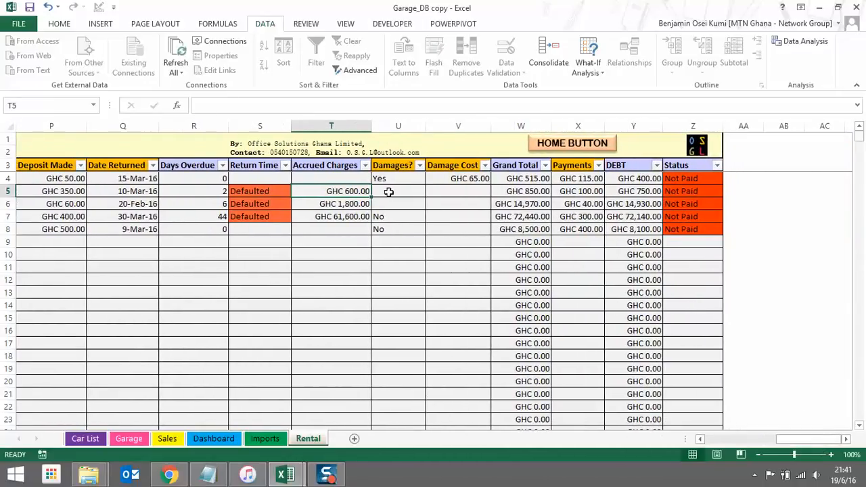
{"action": "left_click", "coordinate": [528, 192]}
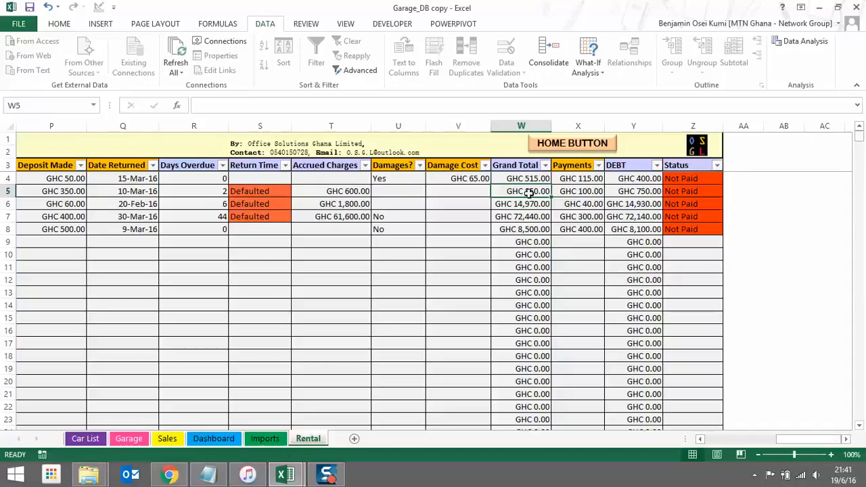
{"action": "left_click", "coordinate": [584, 192]}
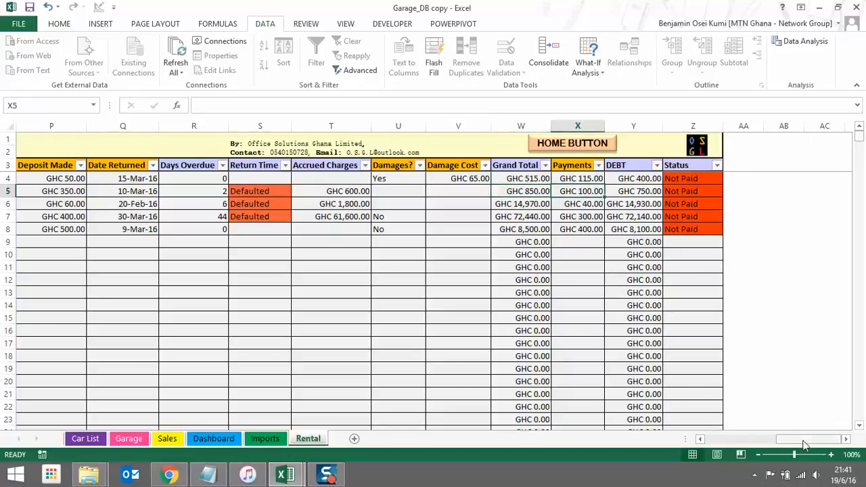
{"action": "left_click_drag", "start_coordinate": [804, 440], "coordinate": [767, 440]}
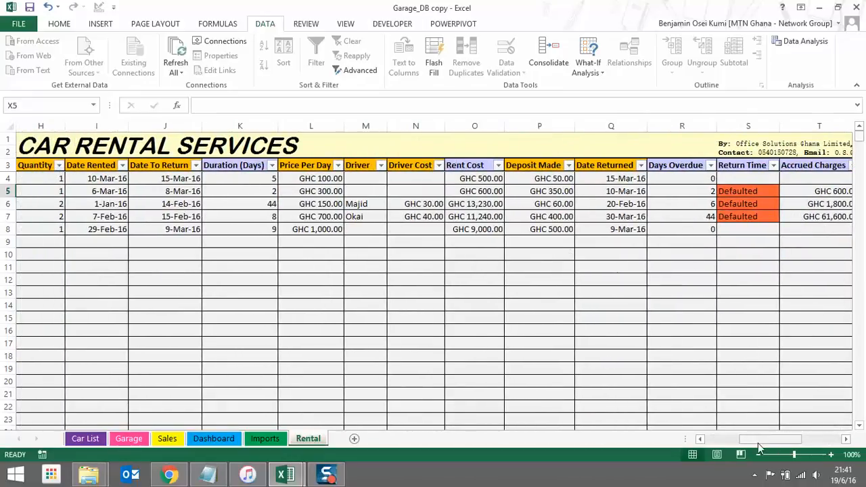
{"action": "left_click_drag", "start_coordinate": [758, 444], "coordinate": [785, 440]}
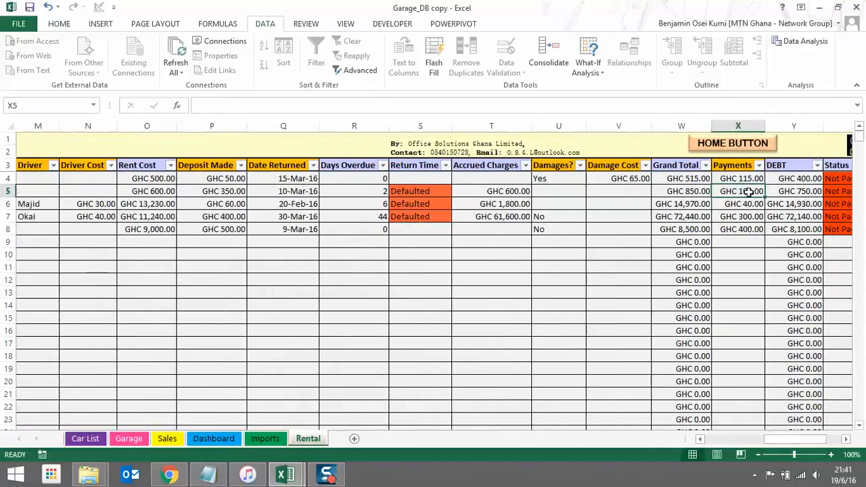
{"action": "left_click", "coordinate": [695, 193]}
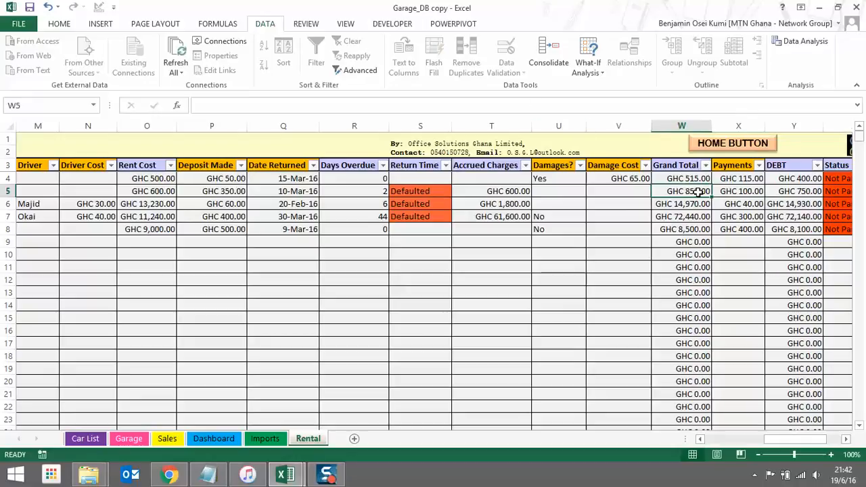
{"action": "left_click", "coordinate": [749, 192]}
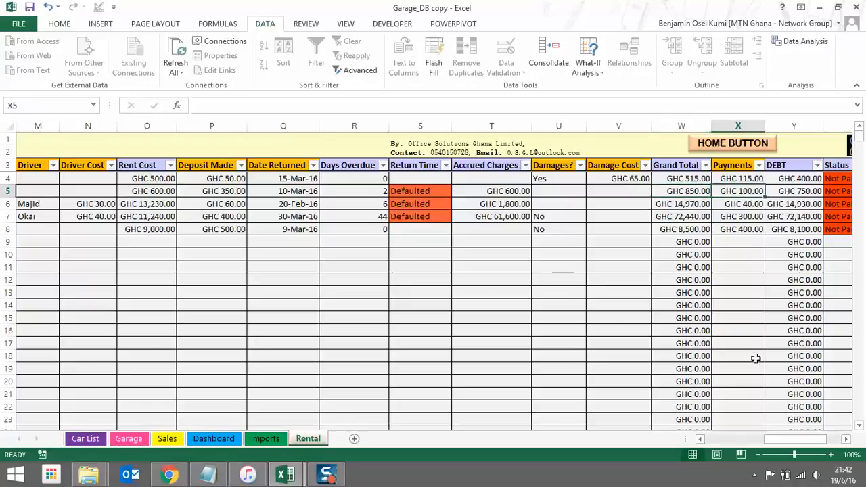
Compare the second rental's total, payment and debt, and check its Not Paid status
{"action": "left_click_drag", "start_coordinate": [794, 437], "coordinate": [810, 443]}
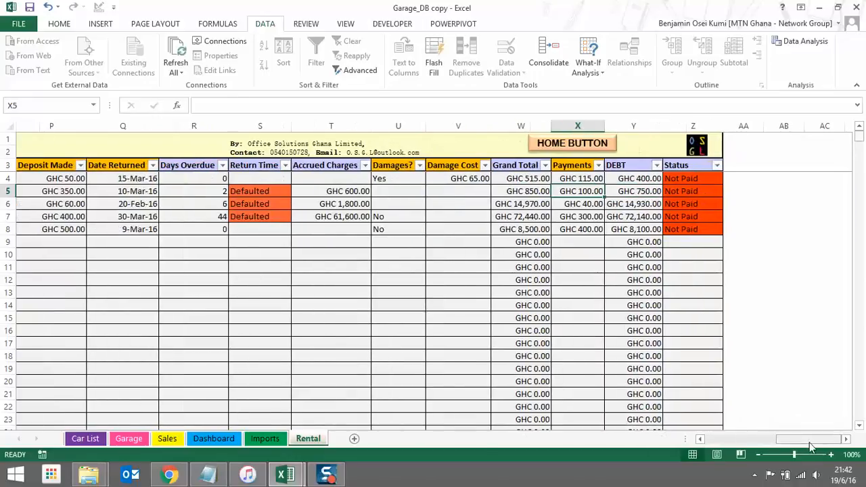
{"action": "left_click", "coordinate": [649, 191]}
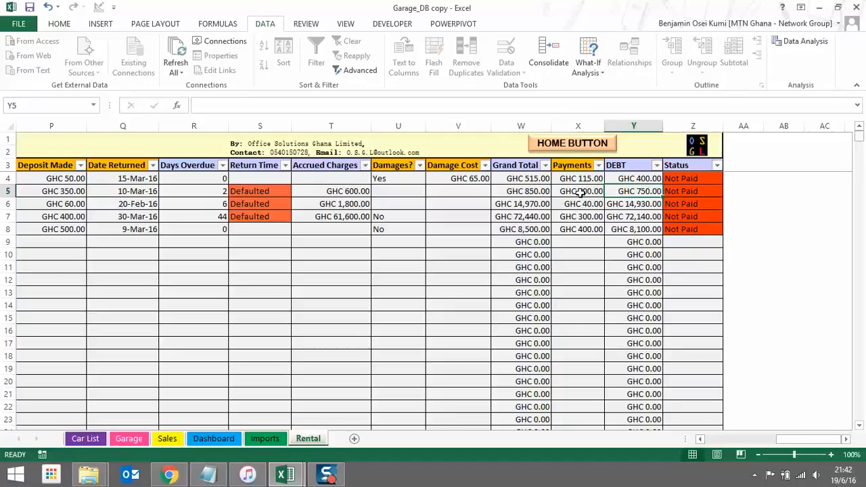
{"action": "left_click", "coordinate": [535, 192]}
{"action": "left_click", "coordinate": [574, 191]}
{"action": "left_click", "coordinate": [627, 191]}
{"action": "left_click", "coordinate": [692, 192]}
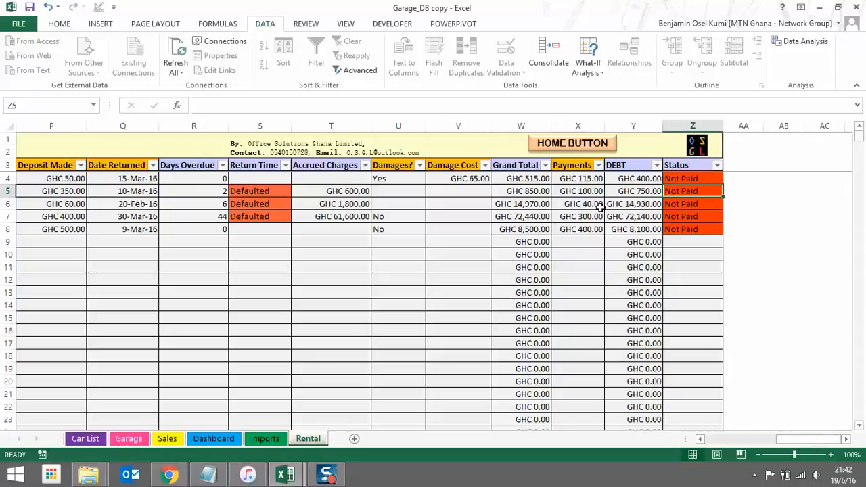
Record a GHC 515.00 payment for the first rental, clearing its debt and status
{"action": "left_click", "coordinate": [567, 178]}
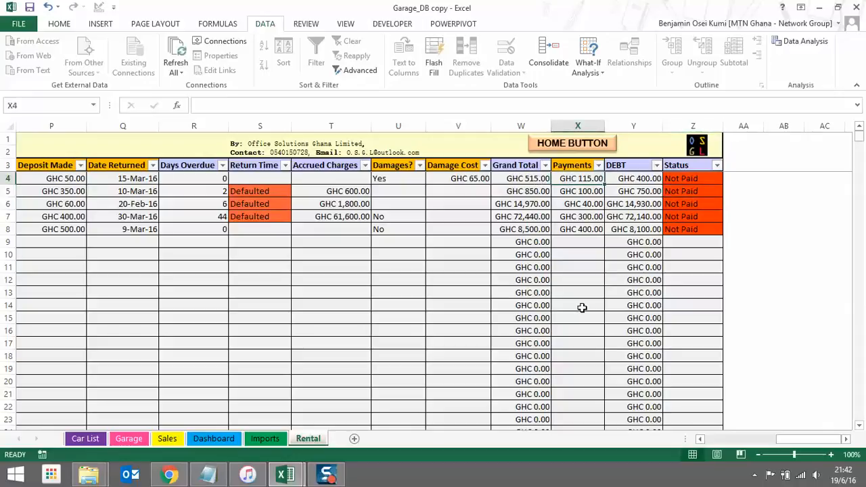
{"action": "type", "text": "515"}
{"action": "key", "text": "Return"}
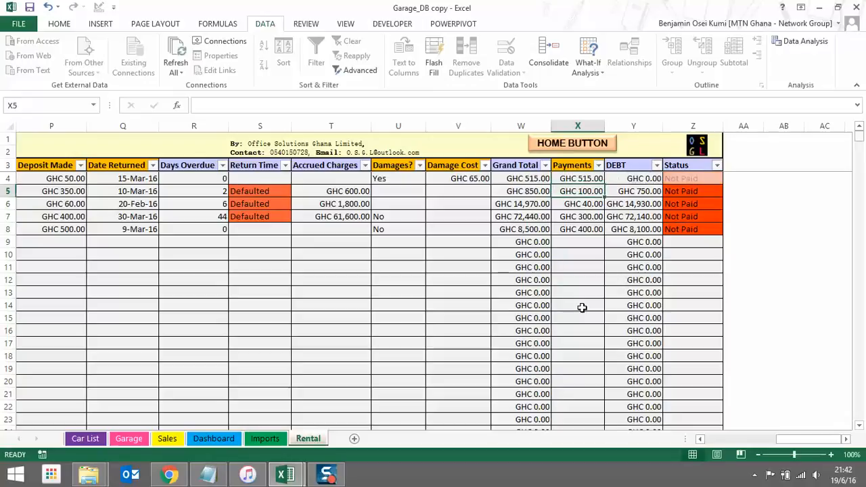
{"action": "left_click", "coordinate": [624, 179]}
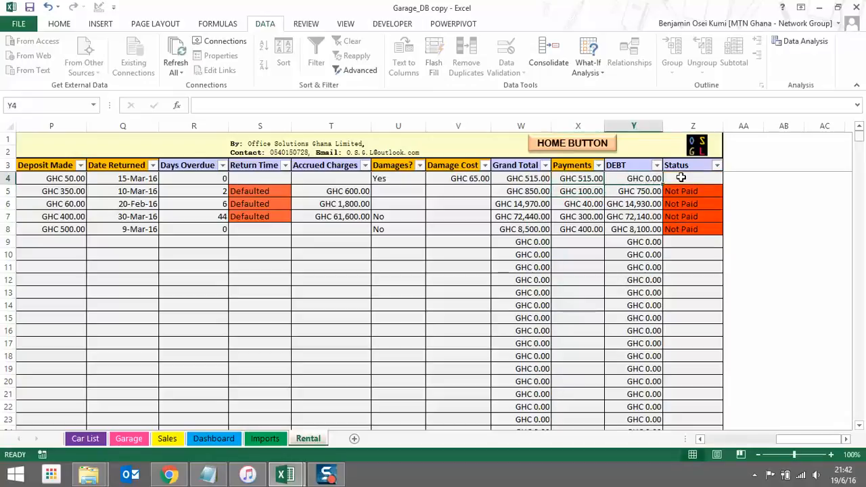
{"action": "left_click", "coordinate": [685, 177]}
{"action": "left_click", "coordinate": [759, 206]}
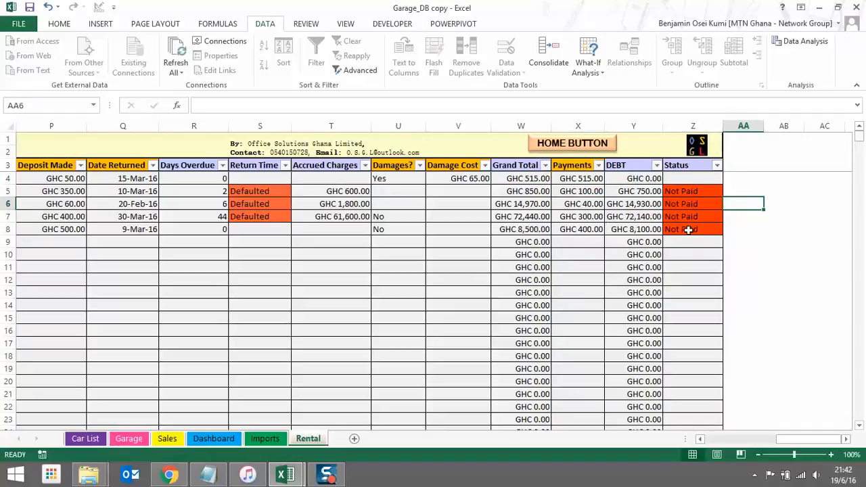
Record a GHC 8,500.00 payment for the last rental, then scroll back to column A
{"action": "left_click", "coordinate": [592, 231]}
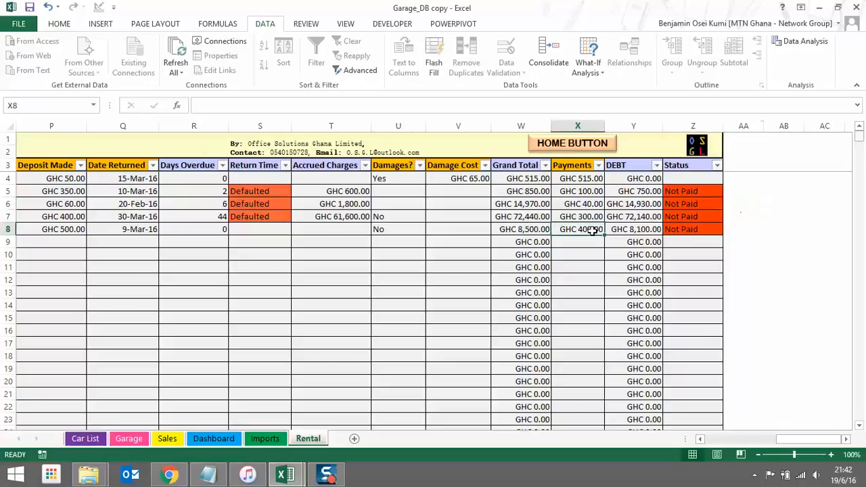
{"action": "type", "text": "8"}
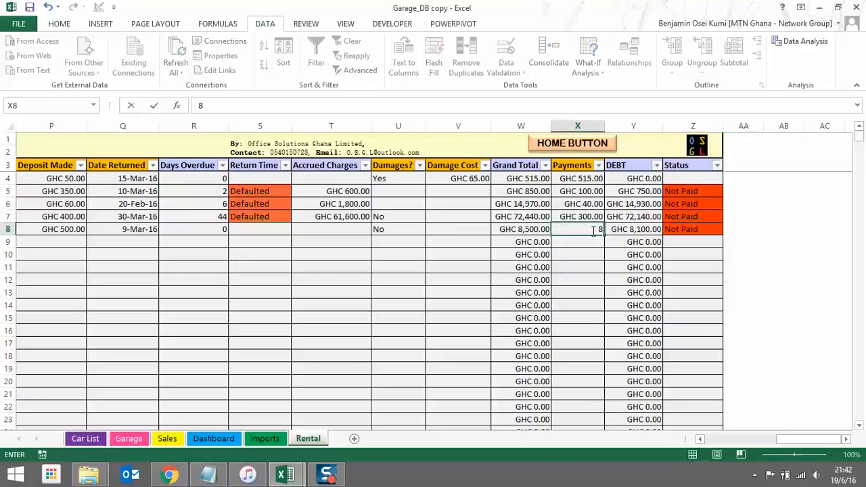
{"action": "type", "text": ",500"}
{"action": "key", "text": "Return"}
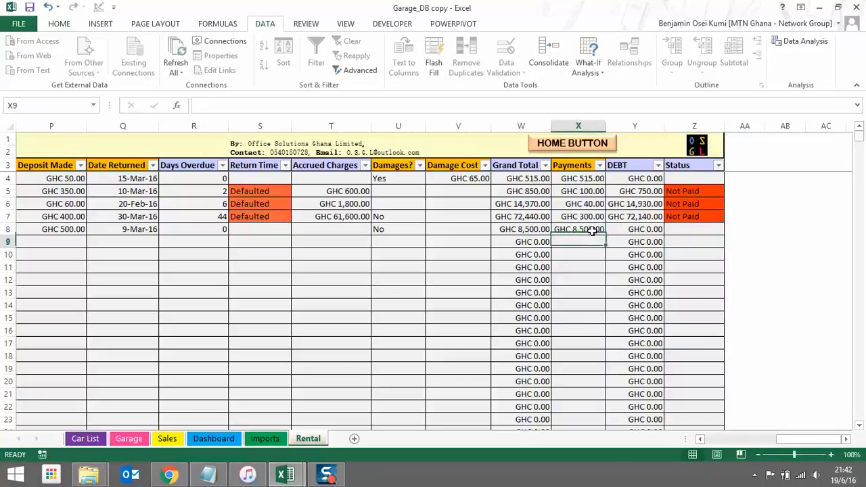
{"action": "left_click", "coordinate": [688, 231]}
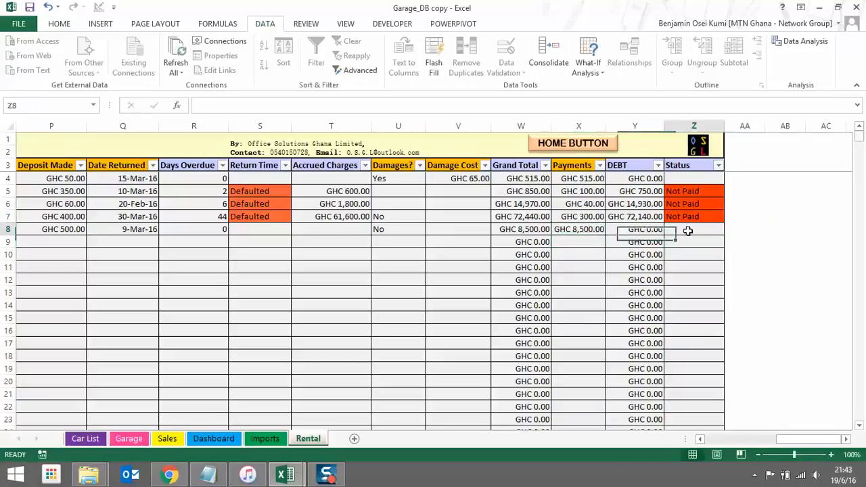
{"action": "left_click", "coordinate": [762, 240]}
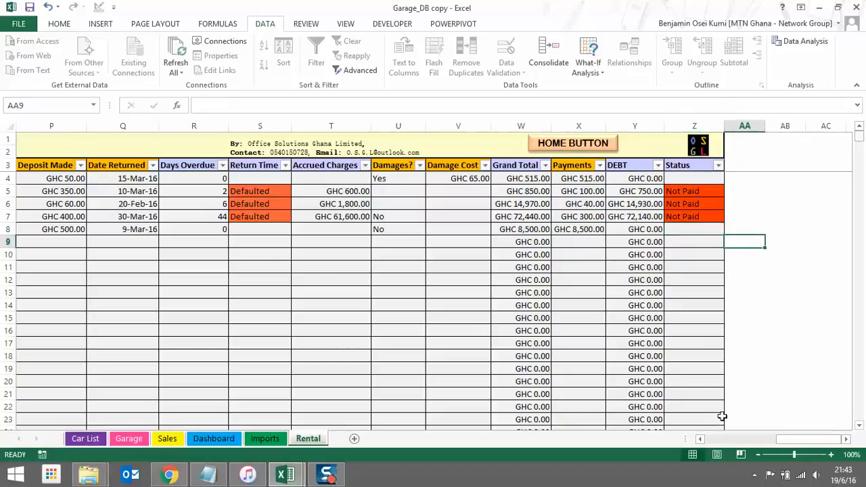
{"action": "left_click_drag", "start_coordinate": [801, 447], "coordinate": [715, 442]}
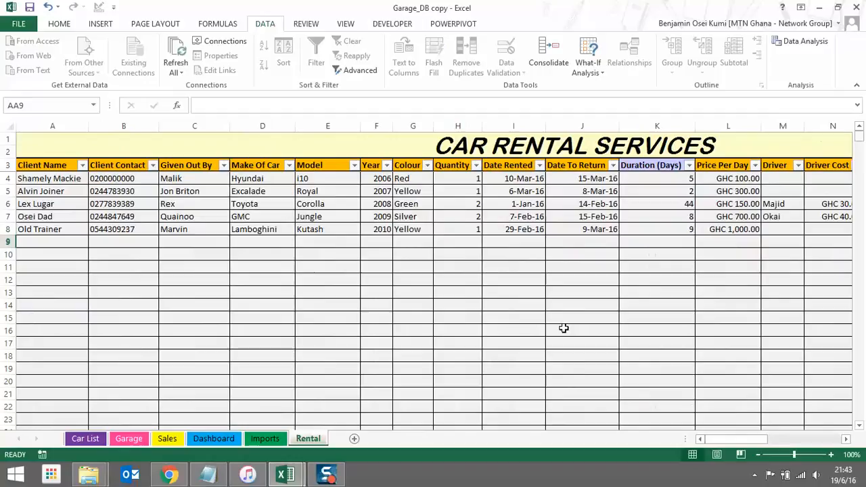